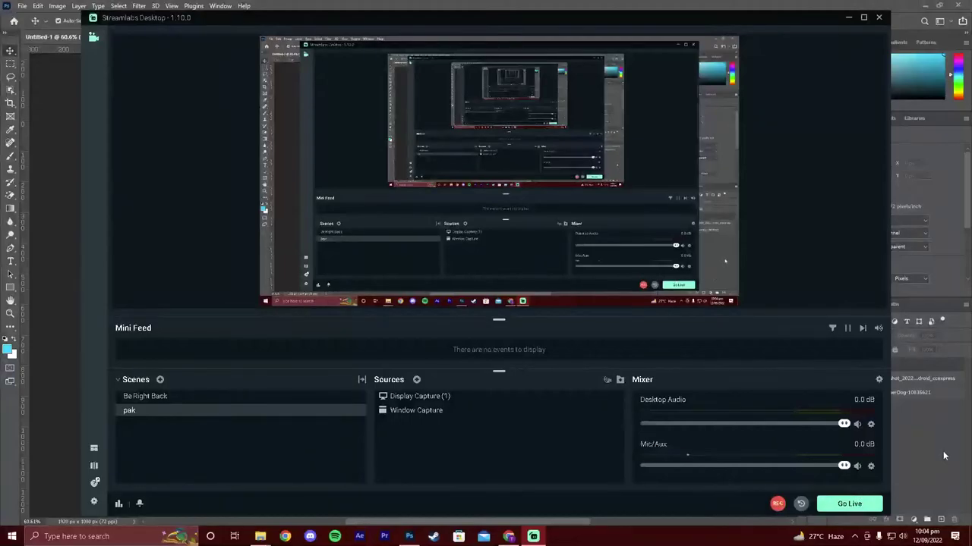
Step: Minimize Streamlabs Desktop to reveal the Photoshop desert-town document
{"action": "left_click", "coordinate": [849, 16]}
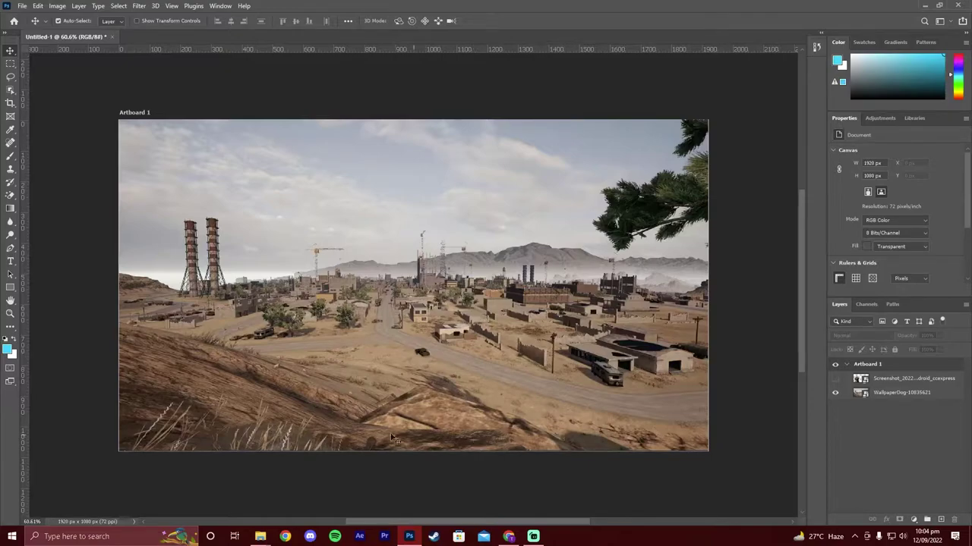
Step: Apply a Motion Blur smart filter to the WallpaperDog layer at angle 0, distance 50
{"action": "left_click", "coordinate": [687, 436]}
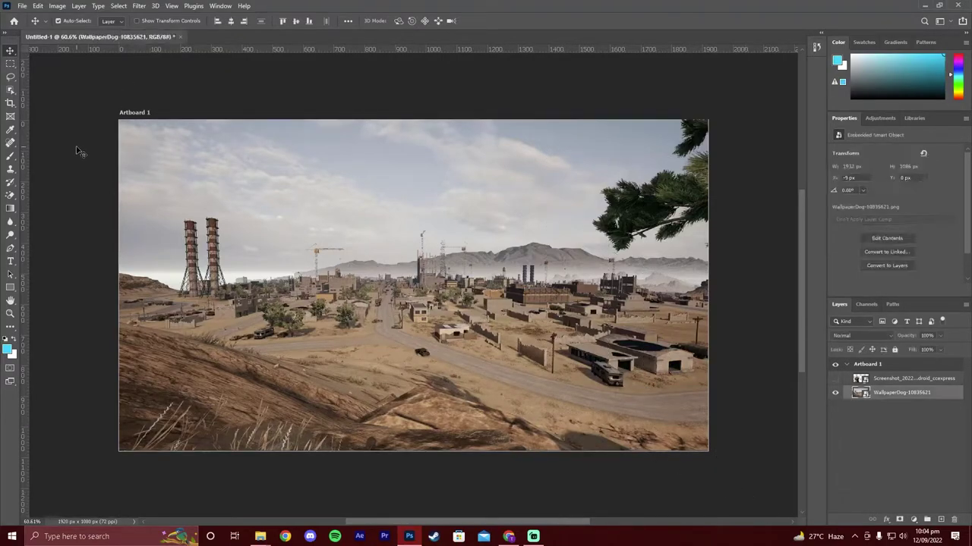
{"action": "left_click", "coordinate": [778, 328]}
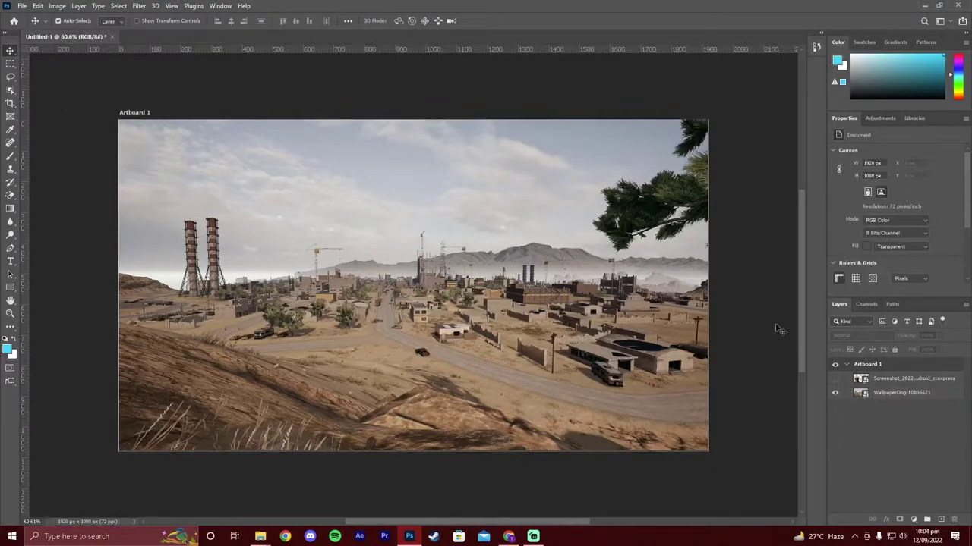
{"action": "left_click", "coordinate": [890, 395]}
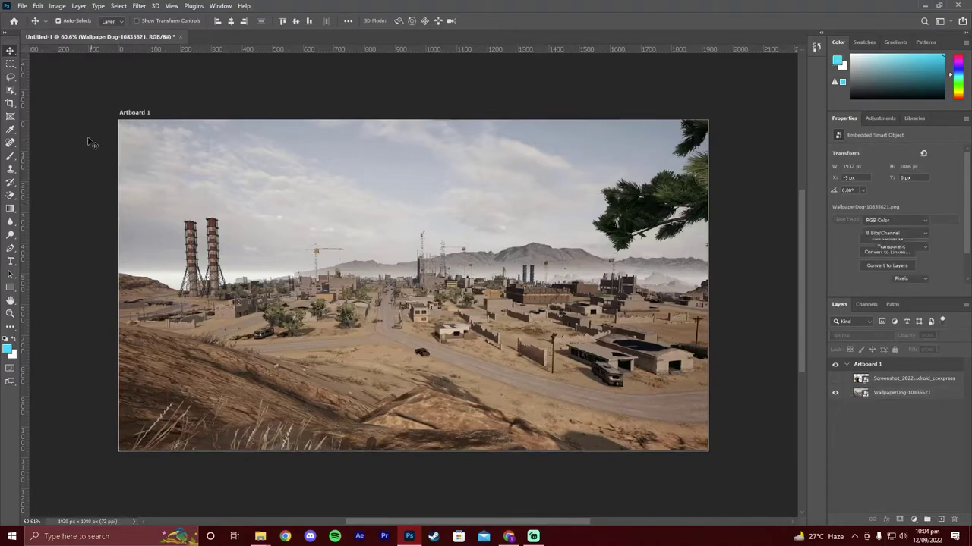
{"action": "left_click_drag", "start_coordinate": [124, 68], "coordinate": [742, 509]}
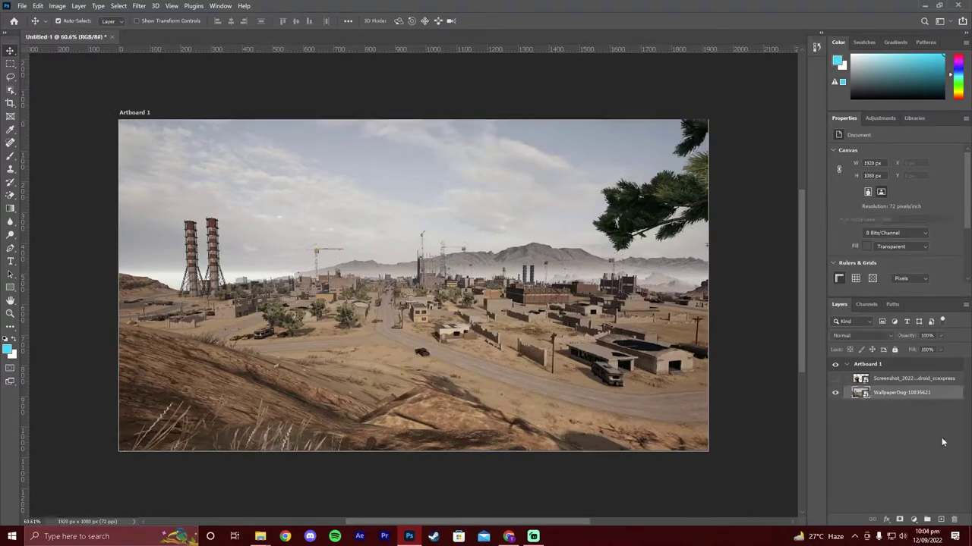
{"action": "left_click", "coordinate": [471, 222]}
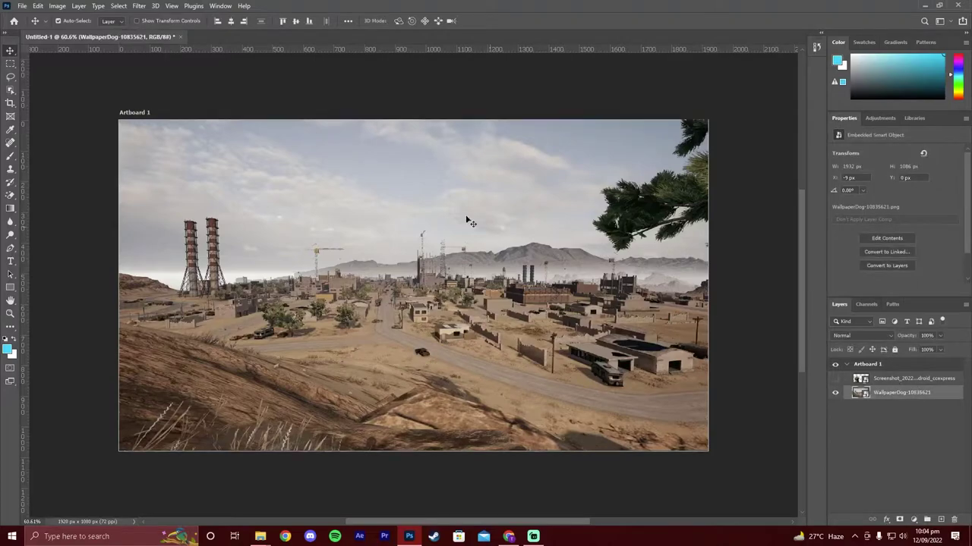
{"action": "left_click", "coordinate": [155, 6]}
{"action": "left_click", "coordinate": [139, 6]}
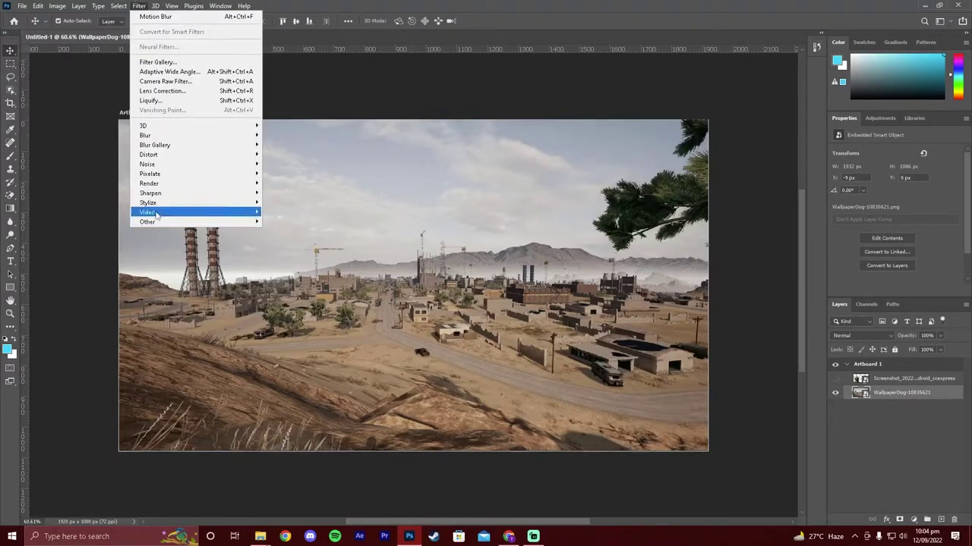
{"action": "mouse_move", "coordinate": [195, 135]}
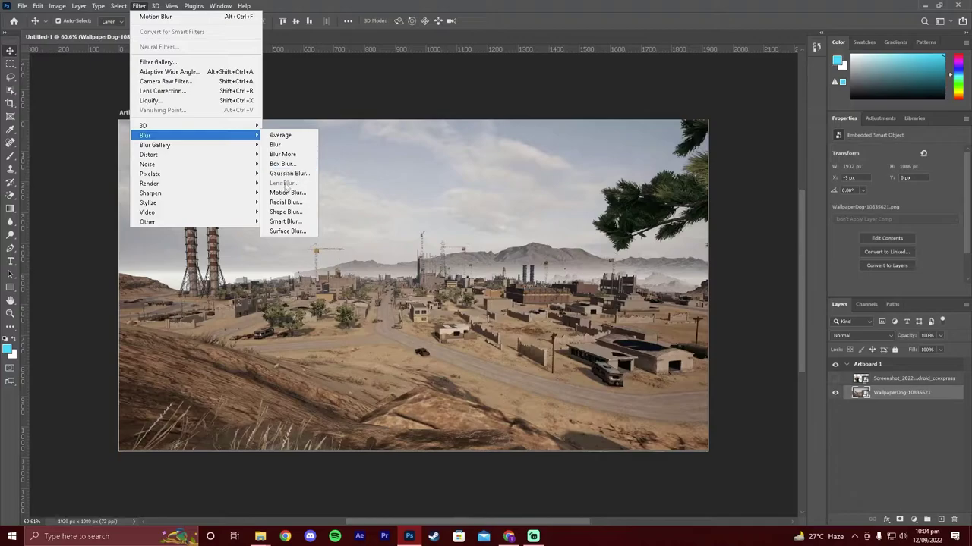
{"action": "left_click", "coordinate": [304, 196]}
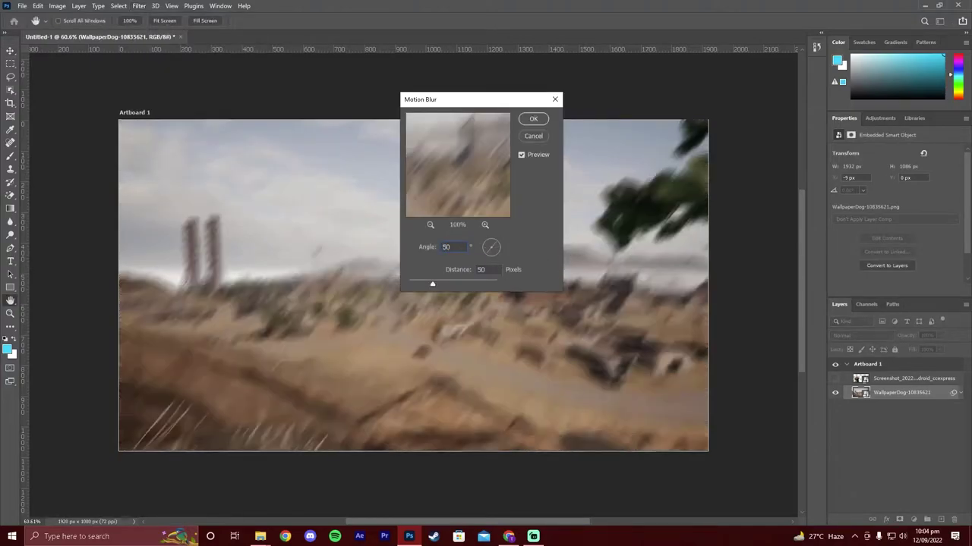
{"action": "type", "text": "0"}
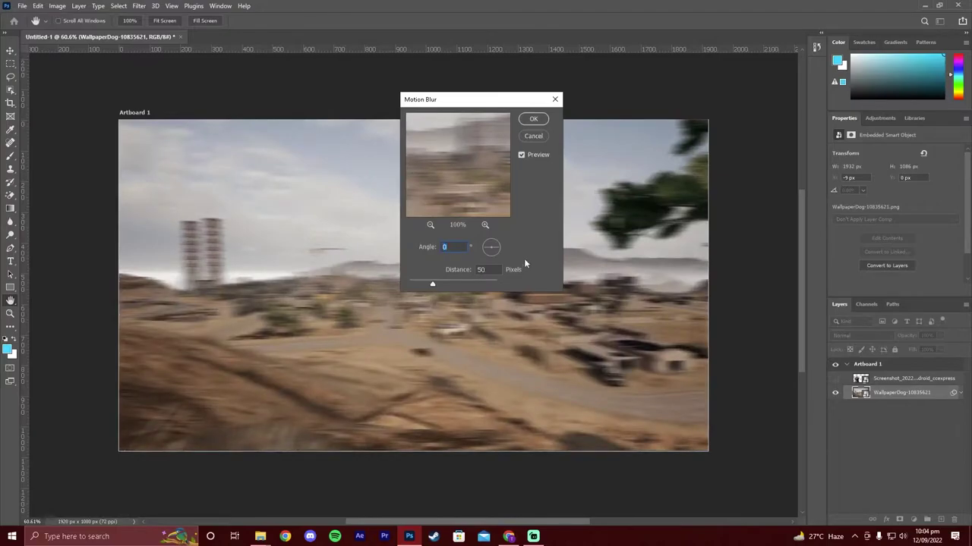
{"action": "left_click", "coordinate": [533, 118]}
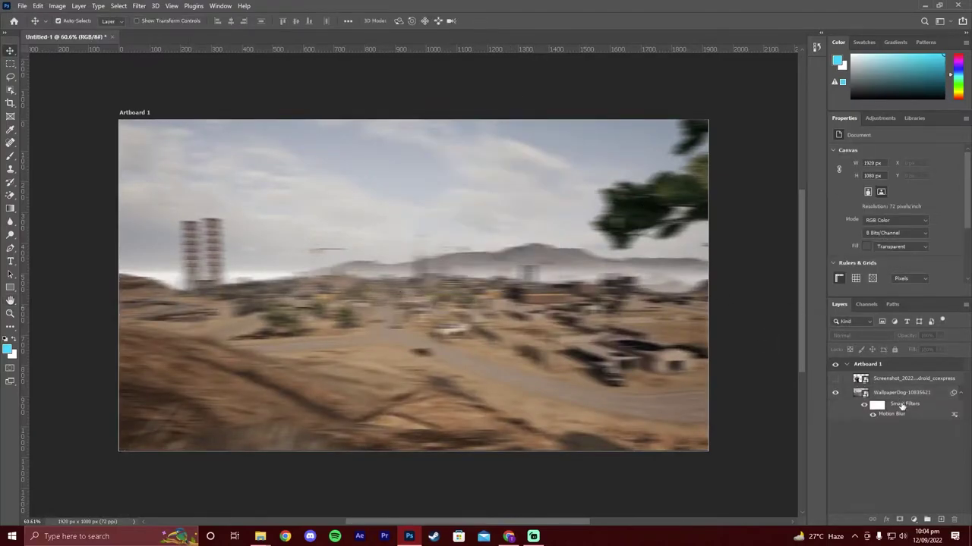
Step: Add a Gradient Fill layer over the desert scene
{"action": "left_click", "coordinate": [836, 379]}
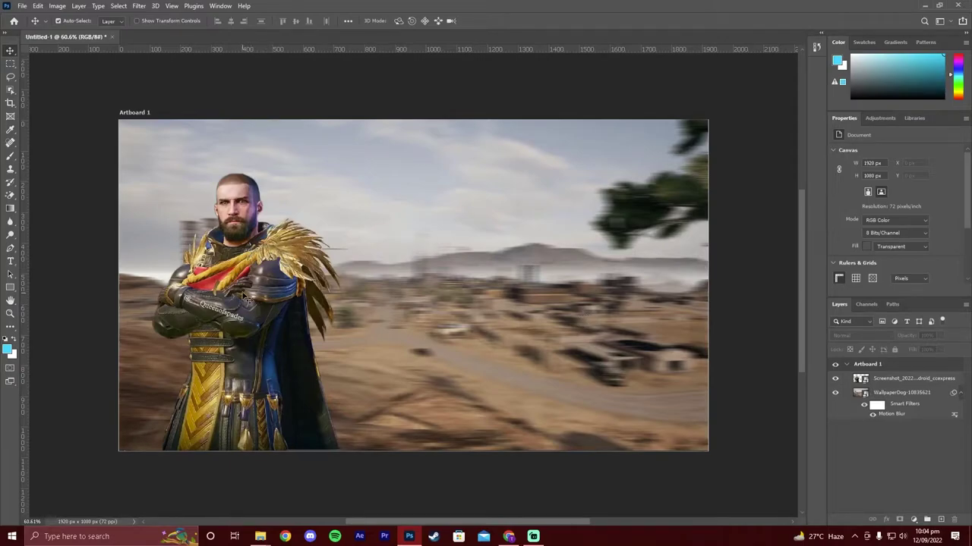
{"action": "left_click", "coordinate": [835, 378]}
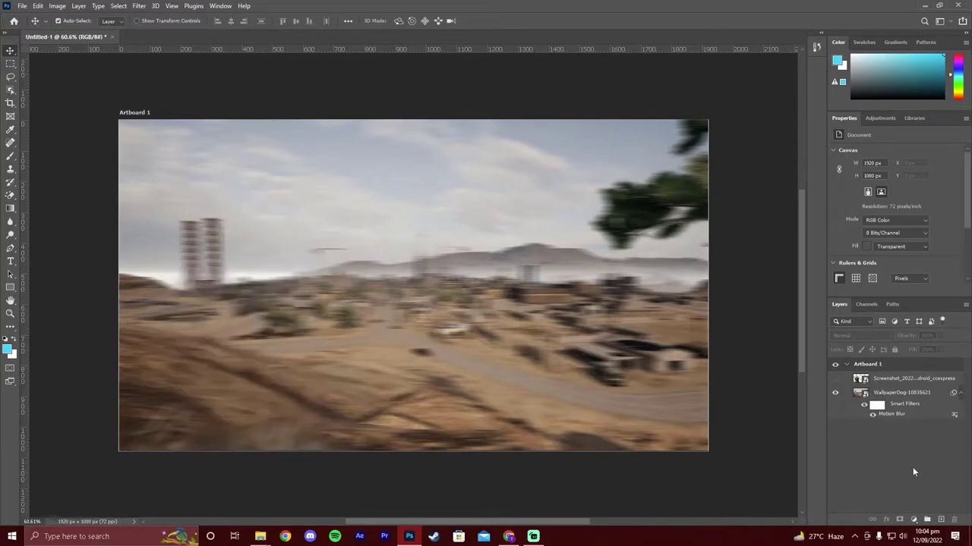
{"action": "left_click", "coordinate": [915, 519]}
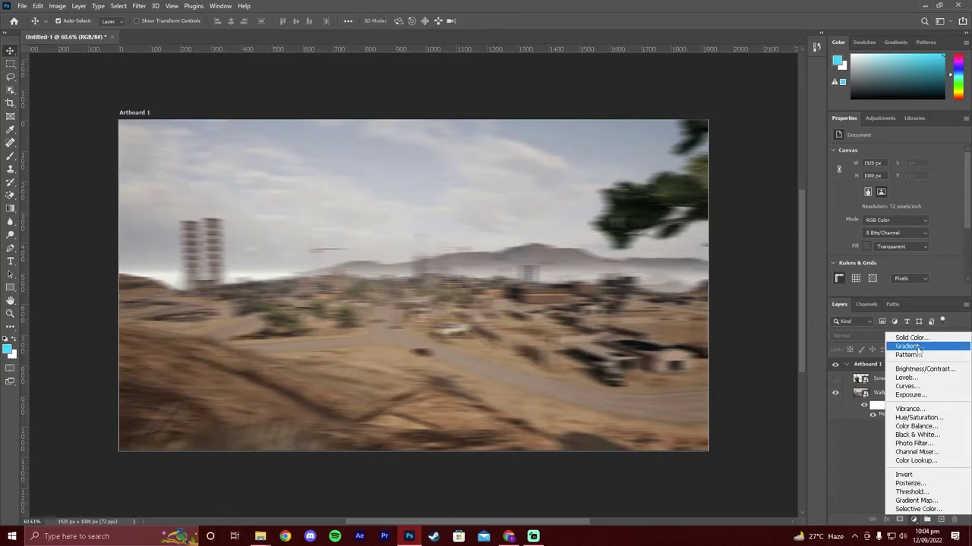
{"action": "left_click", "coordinate": [919, 347]}
Step: Set the gradient's starting stop to dark brown 5d2201
{"action": "left_click", "coordinate": [463, 141]}
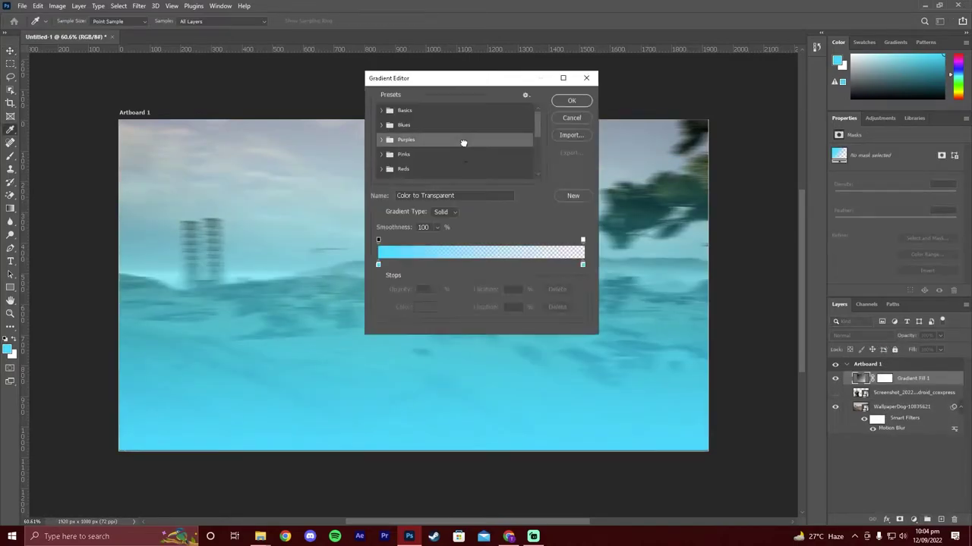
{"action": "double_click", "coordinate": [379, 264]}
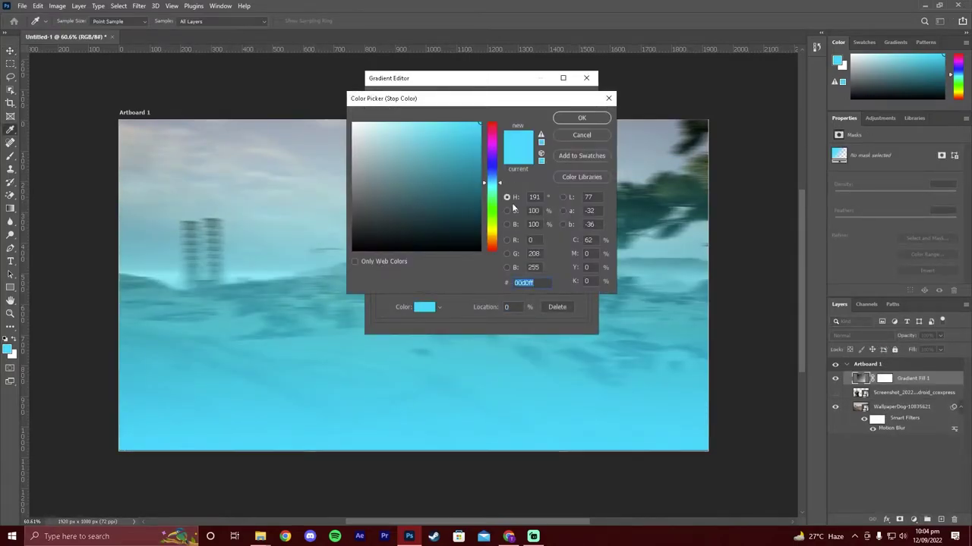
{"action": "left_click_drag", "start_coordinate": [490, 192], "coordinate": [502, 248]}
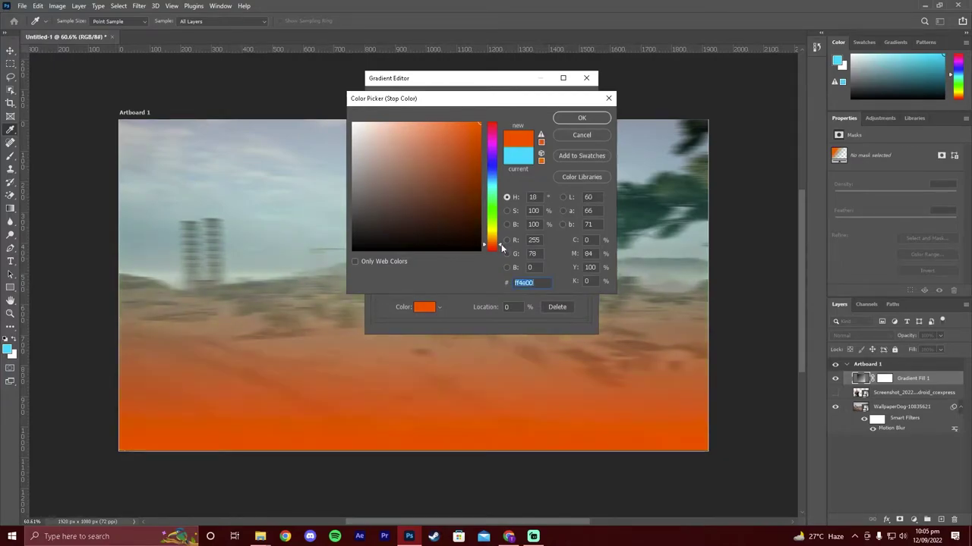
{"action": "left_click_drag", "start_coordinate": [478, 177], "coordinate": [476, 189]}
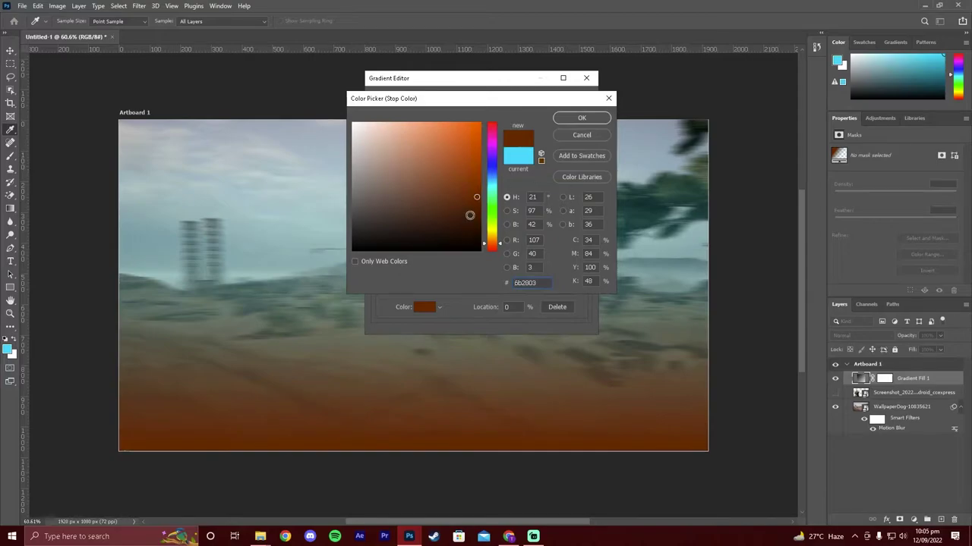
{"action": "left_click", "coordinate": [478, 203]}
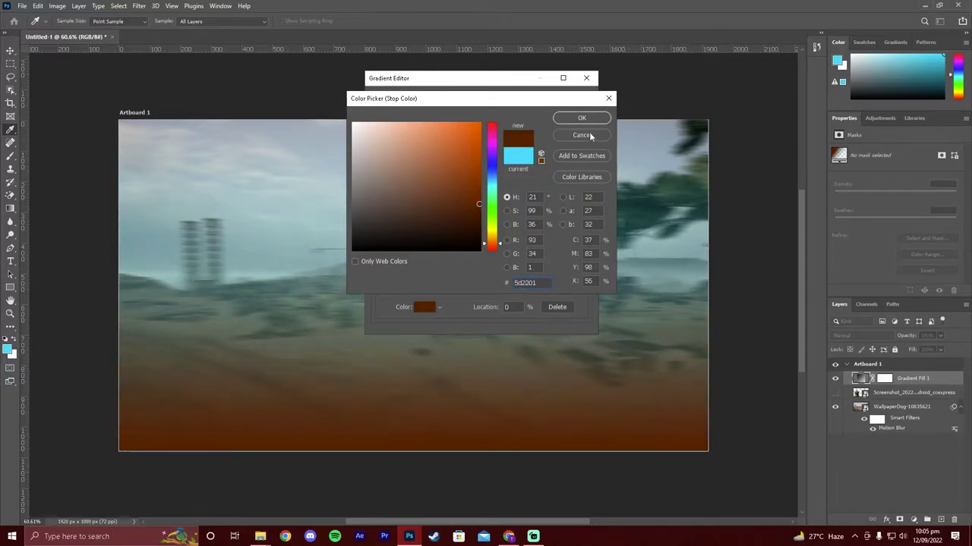
{"action": "left_click", "coordinate": [584, 122]}
{"action": "left_click", "coordinate": [576, 104]}
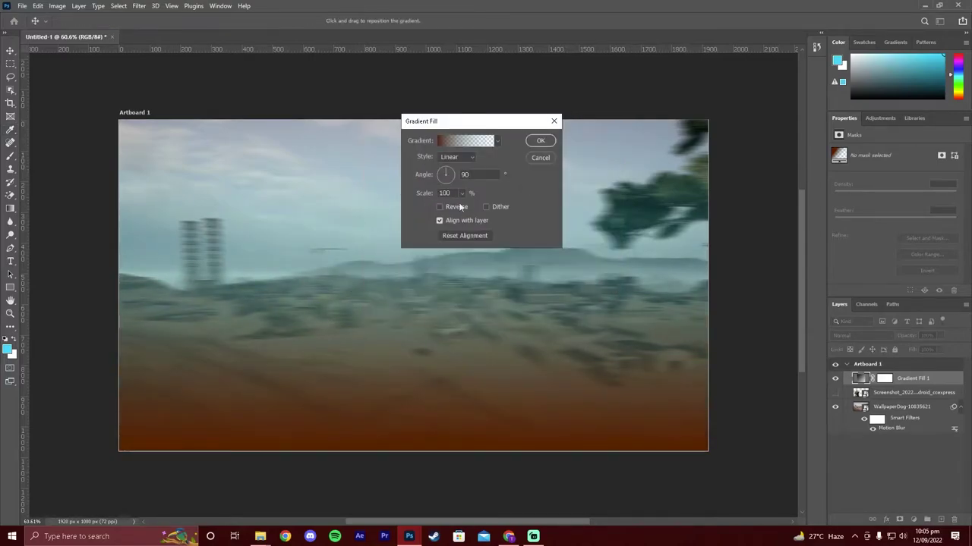
Step: Make the gradient fill Radial, Reversed, at 199% scale
{"action": "left_click", "coordinate": [453, 156]}
{"action": "left_click", "coordinate": [455, 176]}
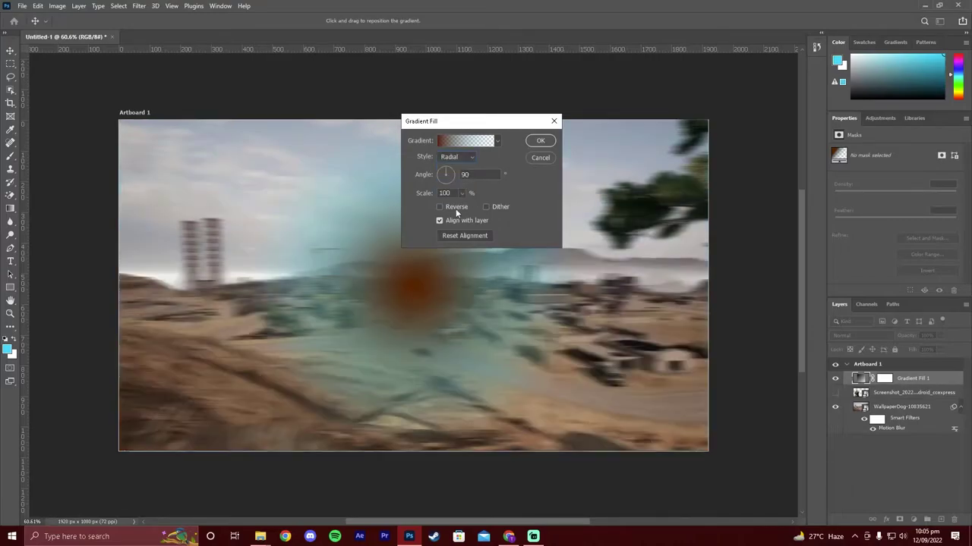
{"action": "left_click", "coordinate": [458, 207]}
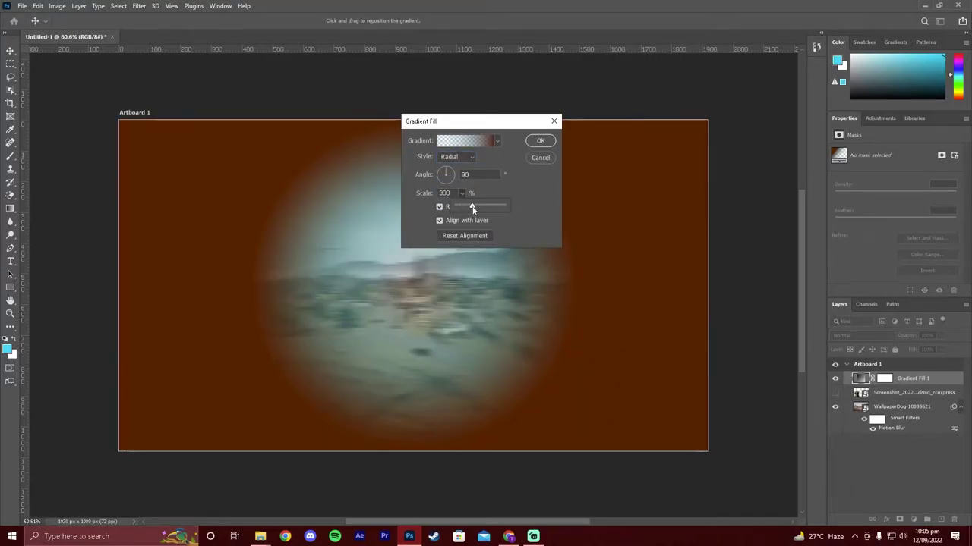
{"action": "left_click_drag", "start_coordinate": [461, 209], "coordinate": [466, 209]}
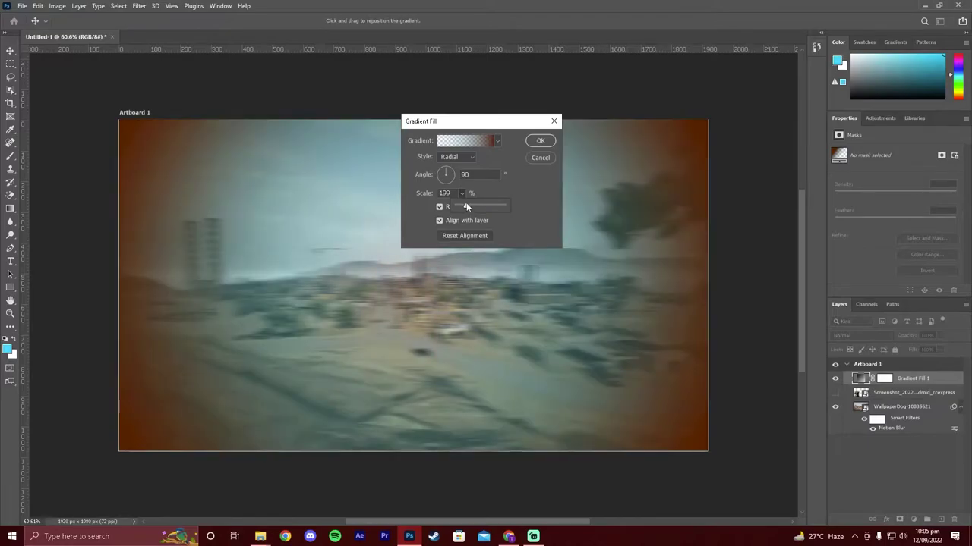
{"action": "left_click", "coordinate": [535, 140]}
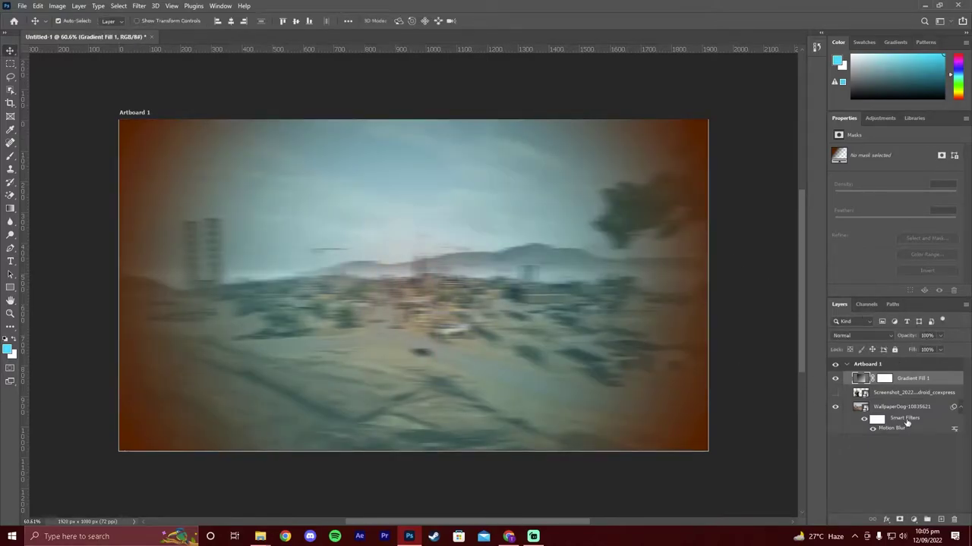
Step: Remove the gradient's right-hand colour stop in the gradient fill settings
{"action": "left_click", "coordinate": [835, 380]}
{"action": "double_click", "coordinate": [861, 378]}
{"action": "left_click", "coordinate": [454, 140]}
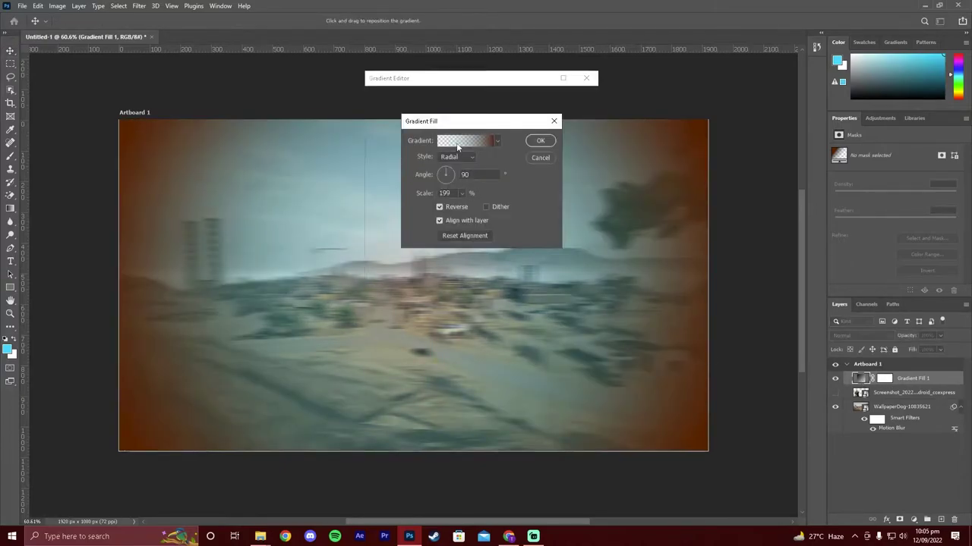
{"action": "left_click_drag", "start_coordinate": [584, 263], "coordinate": [573, 213]}
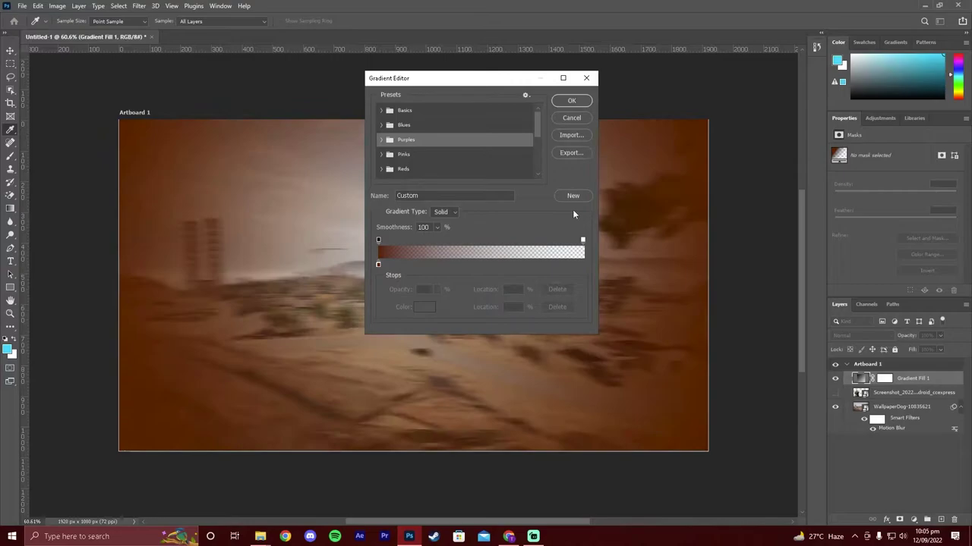
{"action": "left_click", "coordinate": [572, 101]}
{"action": "left_click", "coordinate": [534, 157]}
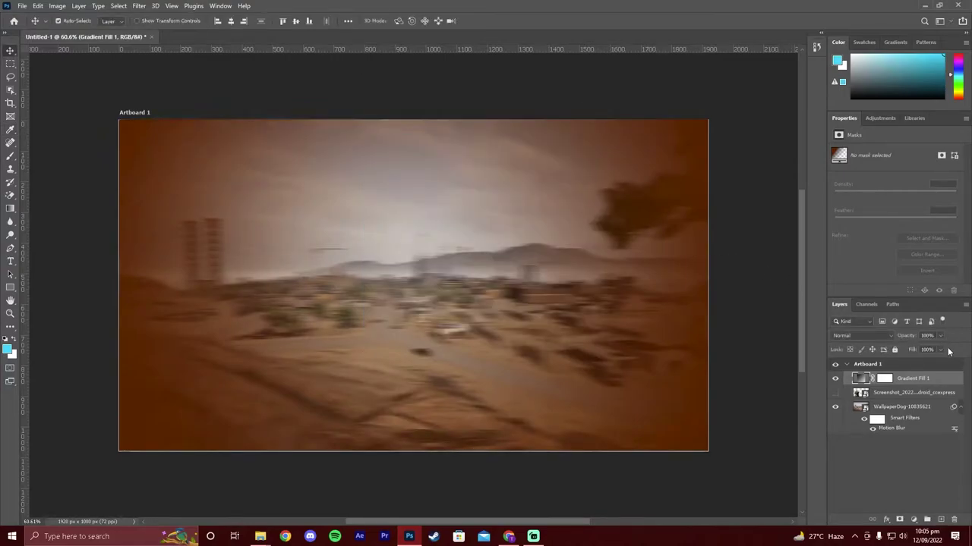
Step: Set the gradient layer to 82% opacity and keep the character above it
{"action": "left_click_drag", "start_coordinate": [942, 338], "coordinate": [934, 346]}
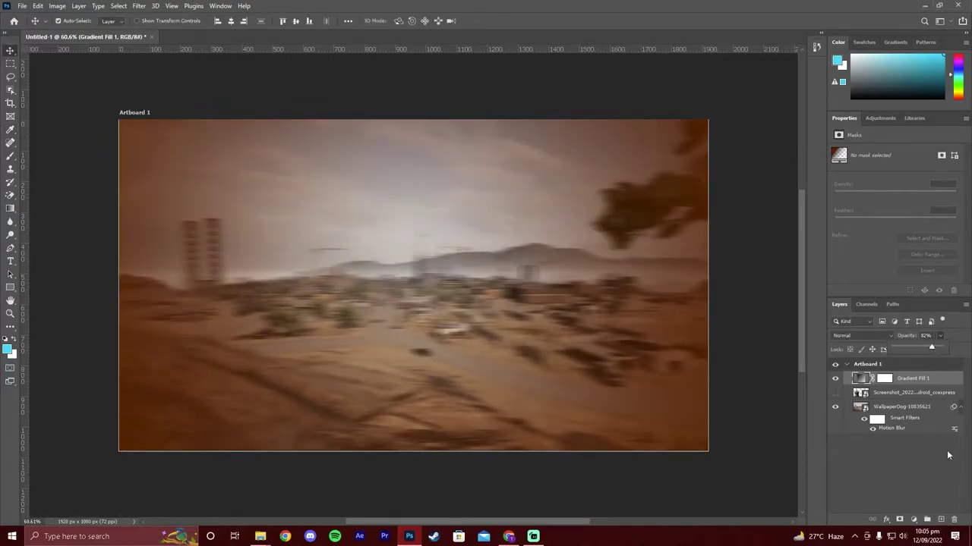
{"action": "left_click", "coordinate": [904, 441]}
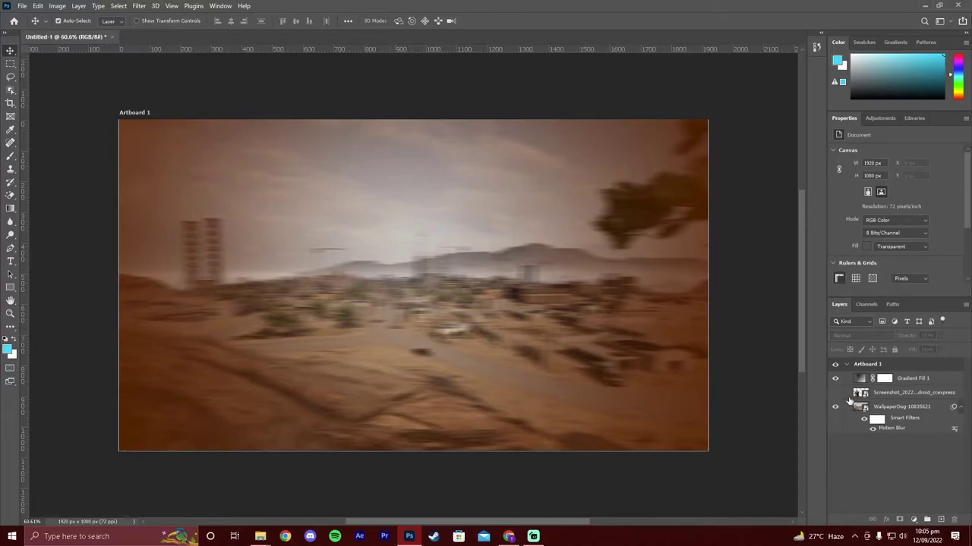
{"action": "left_click_drag", "start_coordinate": [850, 395], "coordinate": [860, 380]}
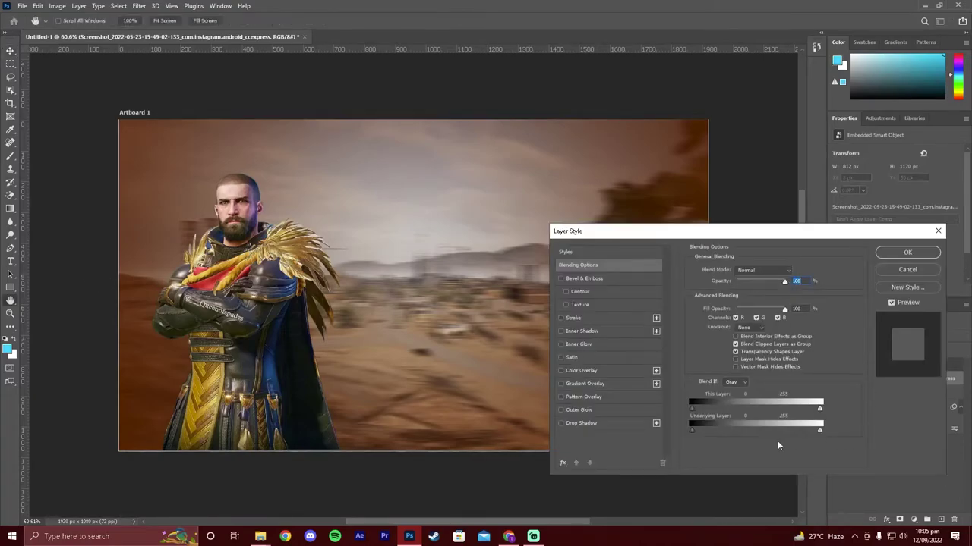
Step: Enable an orange Outer Glow on the character
{"action": "left_click_drag", "start_coordinate": [621, 229], "coordinate": [478, 189]}
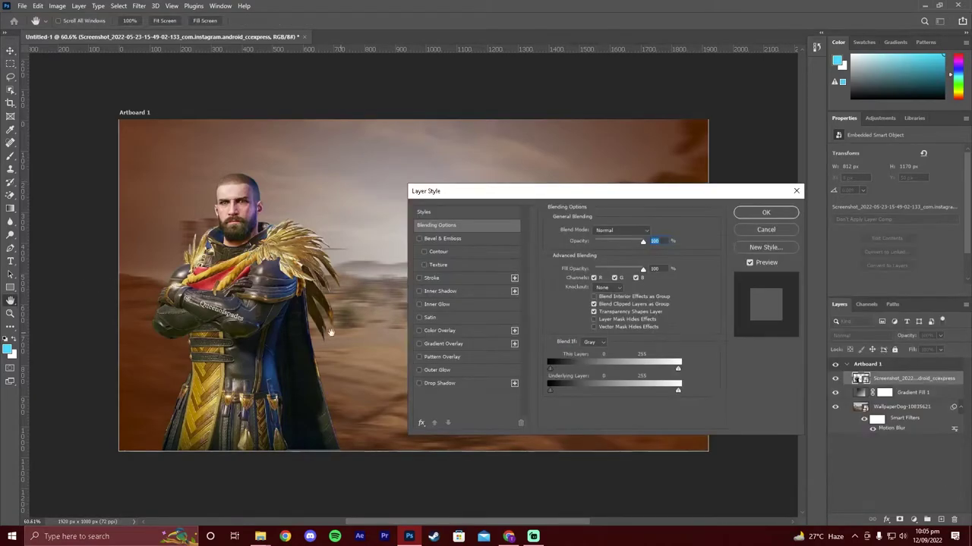
{"action": "left_click", "coordinate": [420, 370]}
{"action": "left_click", "coordinate": [436, 370]}
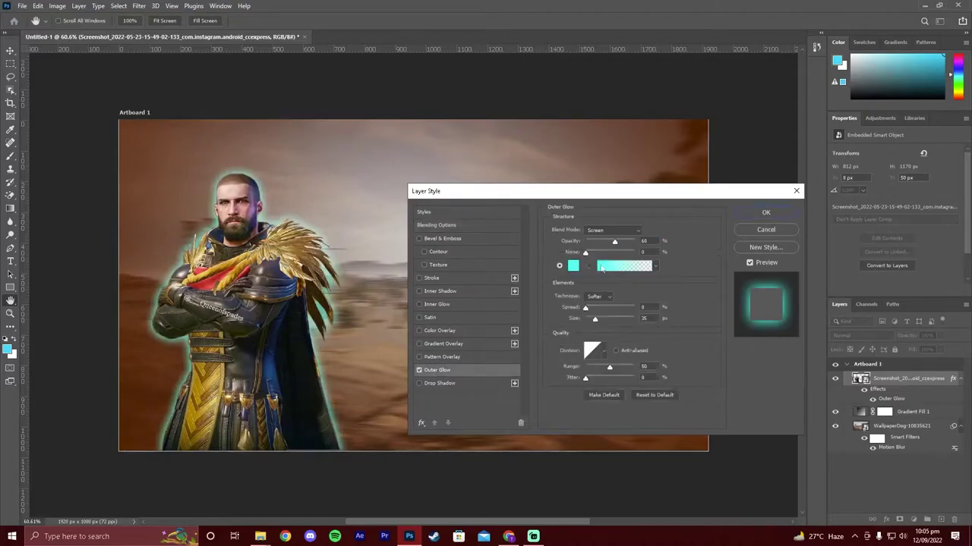
{"action": "left_click", "coordinate": [589, 266]}
{"action": "left_click_drag", "start_coordinate": [502, 221], "coordinate": [498, 238]}
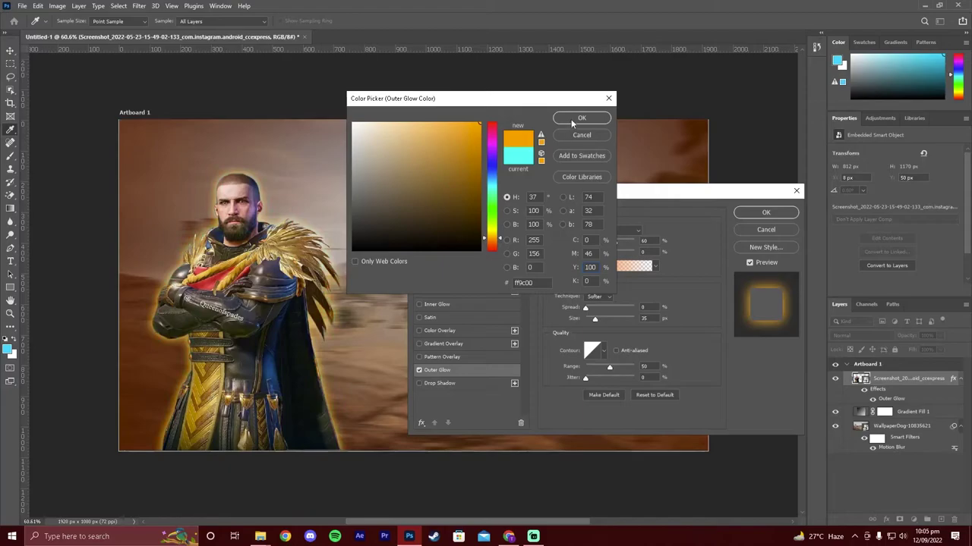
{"action": "key", "text": "Return"}
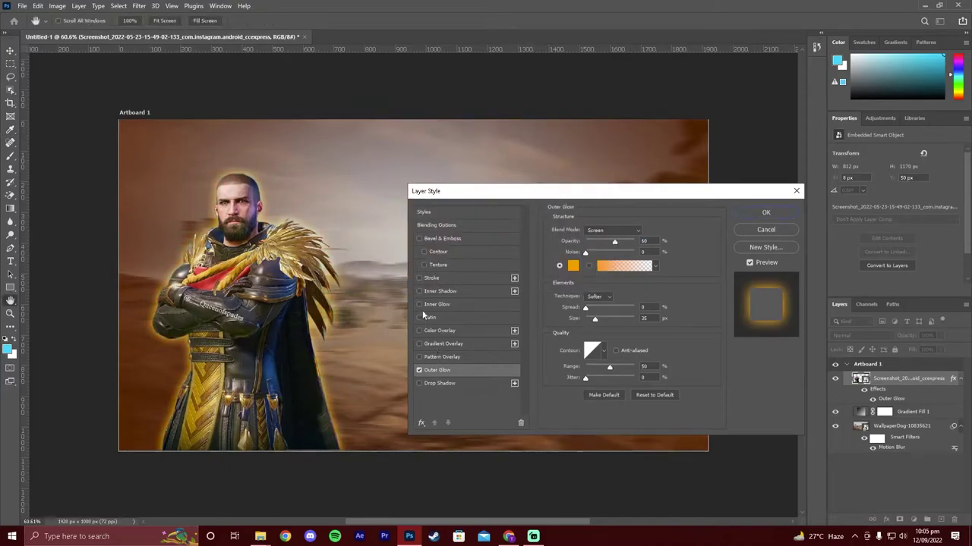
Step: Add an orange 3 px Inner Glow and widen the Outer Glow to 54 px
{"action": "left_click", "coordinate": [419, 305]}
{"action": "left_click", "coordinate": [478, 302]}
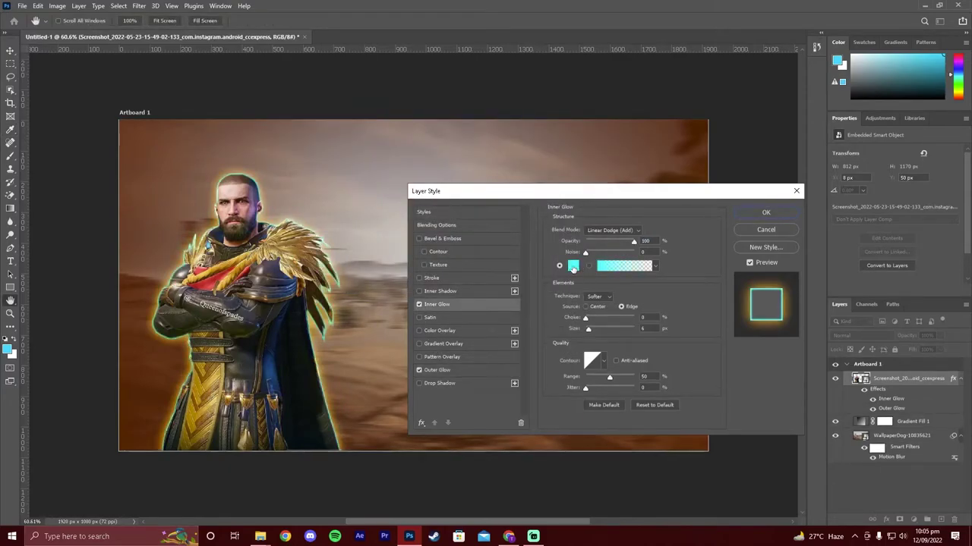
{"action": "left_click", "coordinate": [573, 265]}
{"action": "left_click_drag", "start_coordinate": [501, 188], "coordinate": [501, 241]}
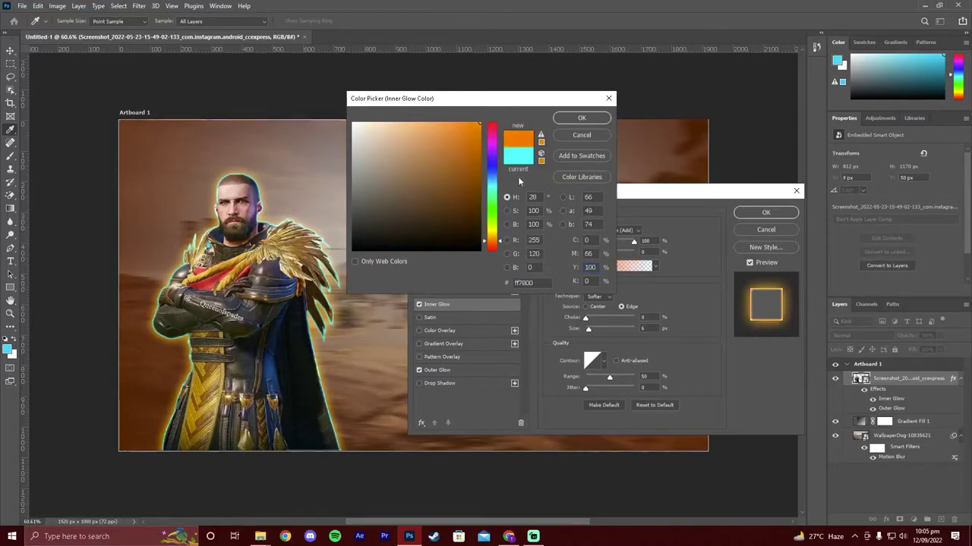
{"action": "left_click", "coordinate": [578, 118]}
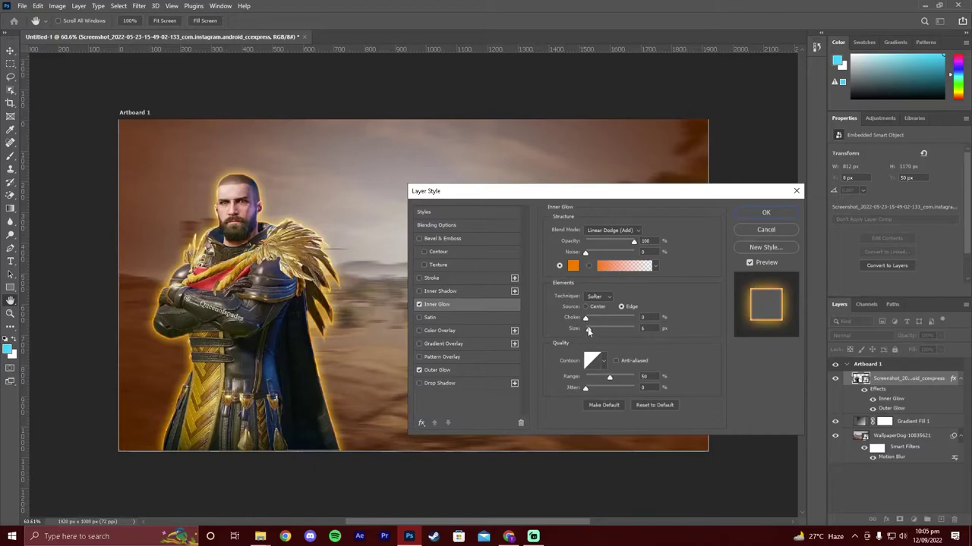
{"action": "left_click_drag", "start_coordinate": [588, 332], "coordinate": [587, 332]}
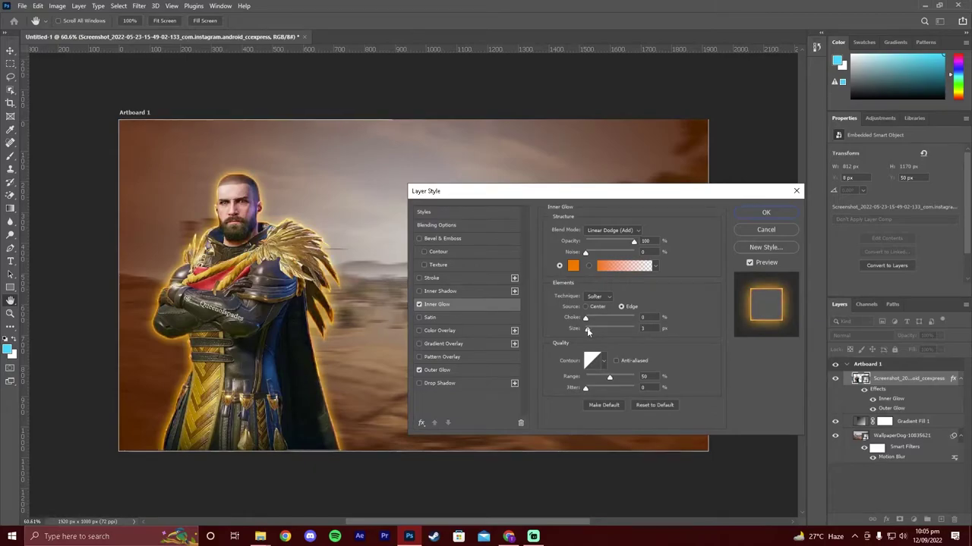
{"action": "left_click", "coordinate": [436, 370]}
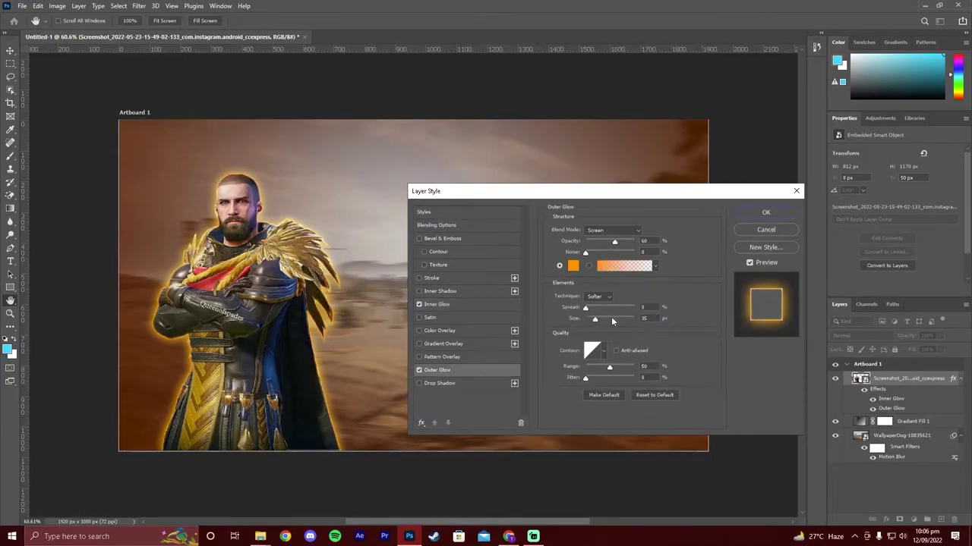
{"action": "left_click_drag", "start_coordinate": [595, 321], "coordinate": [598, 321]}
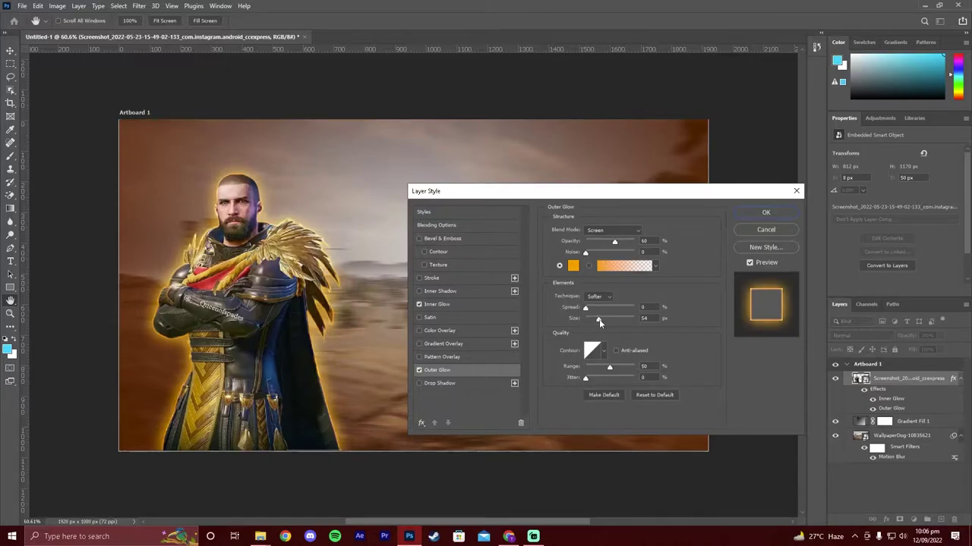
Step: Try an orange 1 px stroke, then drop it and apply the glow styles
{"action": "left_click", "coordinate": [419, 278]}
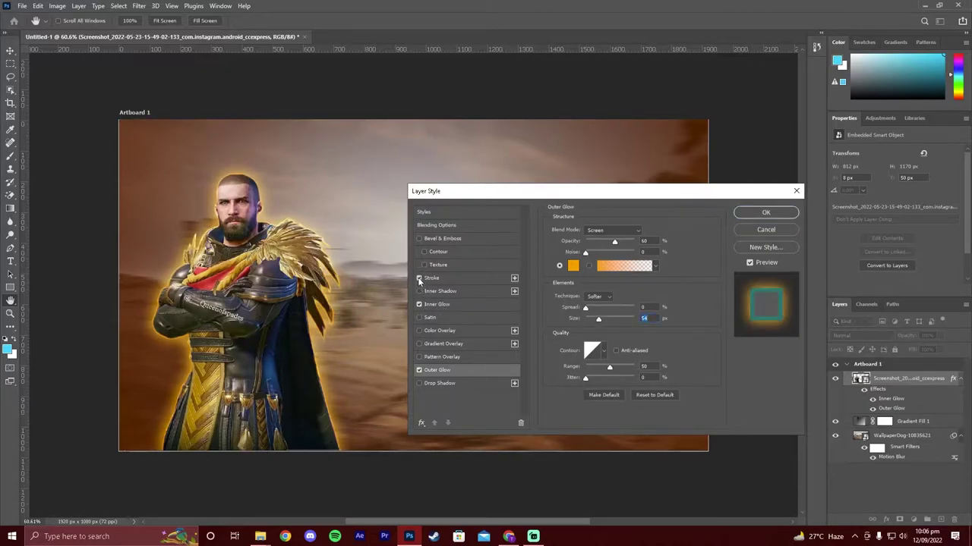
{"action": "left_click", "coordinate": [573, 303]}
{"action": "left_click_drag", "start_coordinate": [492, 187], "coordinate": [501, 240]}
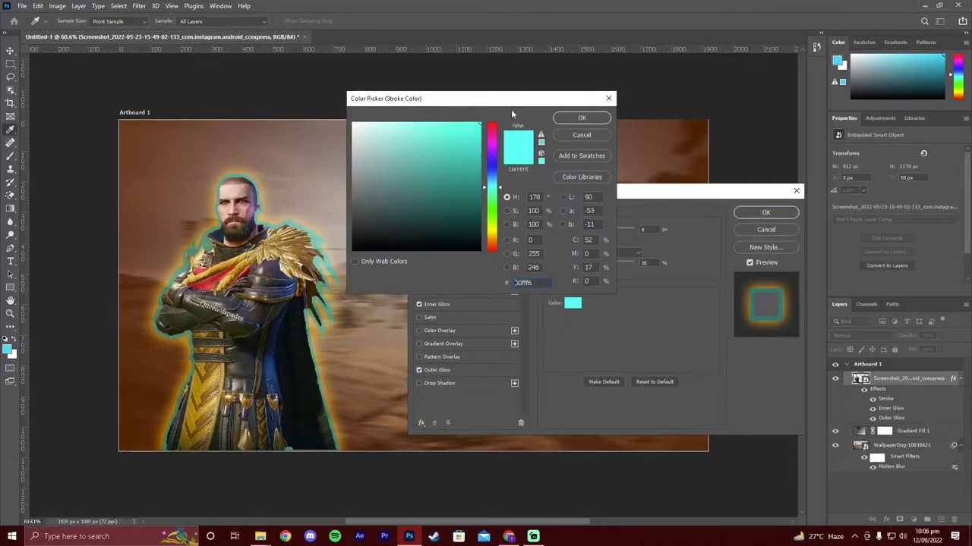
{"action": "left_click", "coordinate": [582, 118]}
{"action": "left_click_drag", "start_coordinate": [589, 232], "coordinate": [548, 237]}
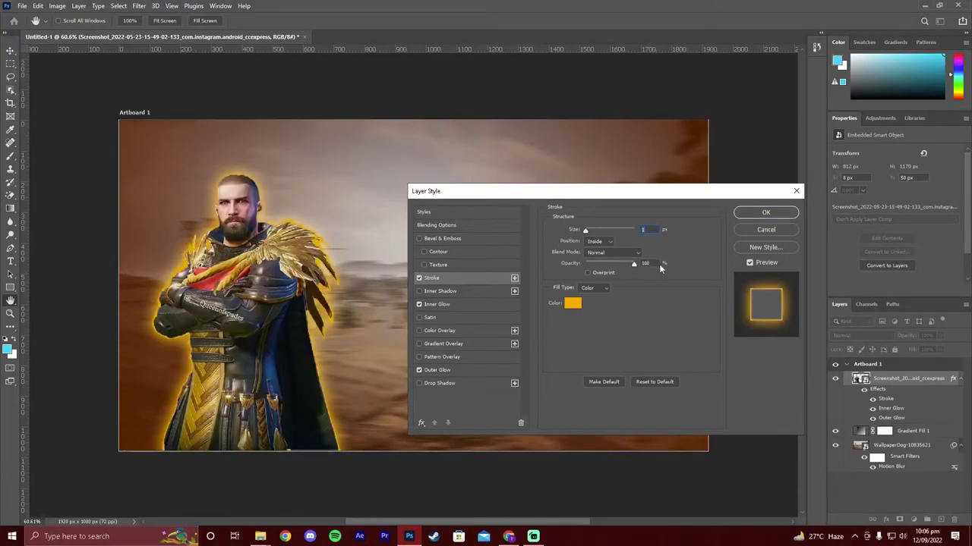
{"action": "left_click_drag", "start_coordinate": [602, 263], "coordinate": [634, 263]}
{"action": "left_click", "coordinate": [585, 230]}
{"action": "left_click_drag", "start_coordinate": [634, 262], "coordinate": [561, 264]}
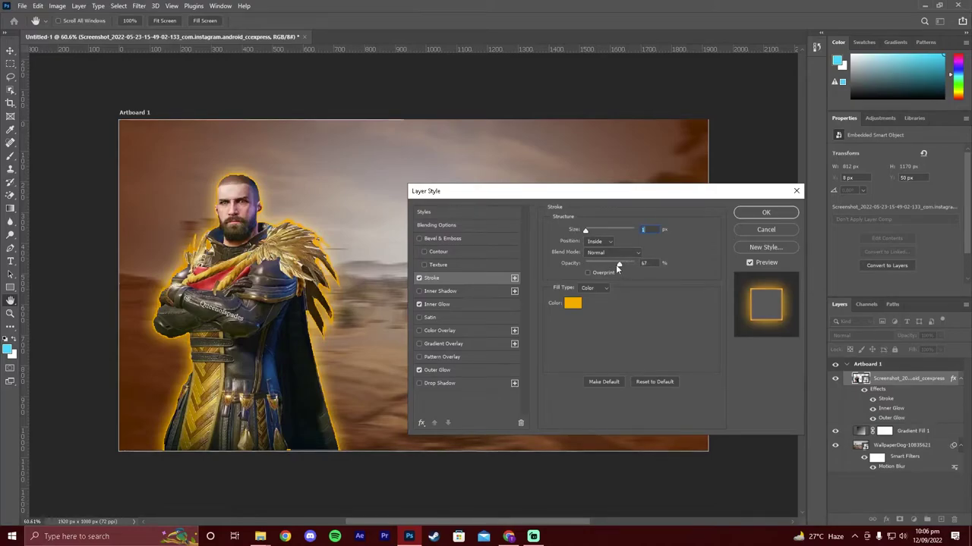
{"action": "left_click", "coordinate": [419, 278]}
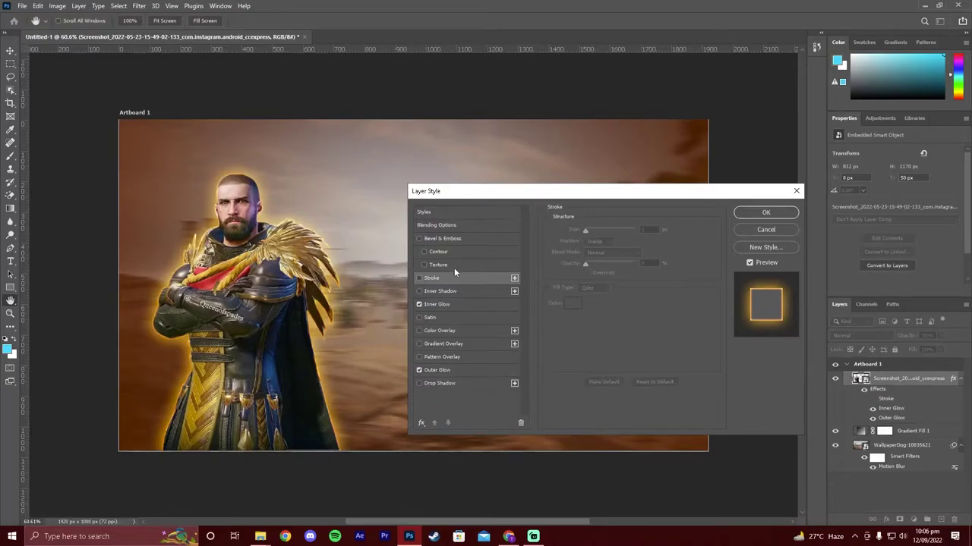
{"action": "left_click", "coordinate": [789, 214]}
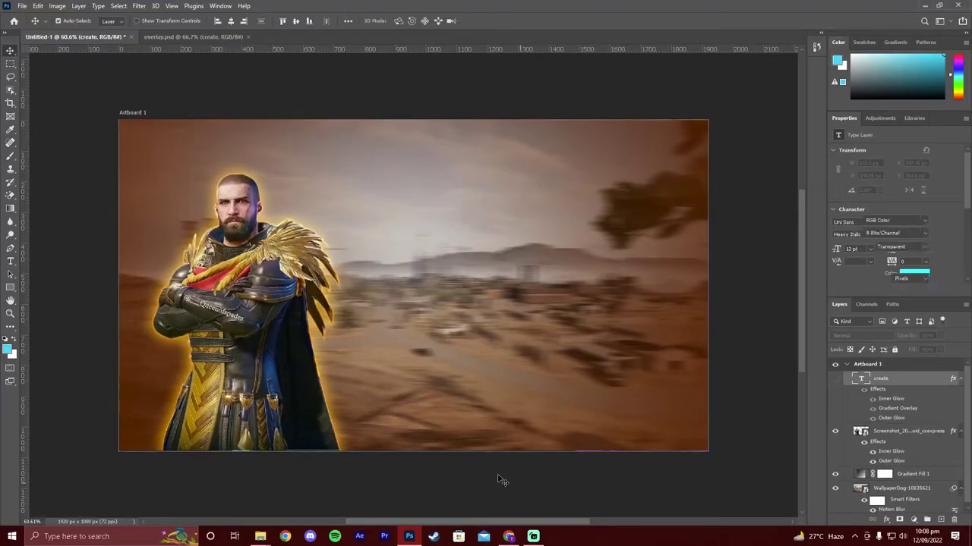
Step: Show the CREATE title, retype it as TOXIGATOR, and shift it left beside the character
{"action": "left_click", "coordinate": [499, 479]}
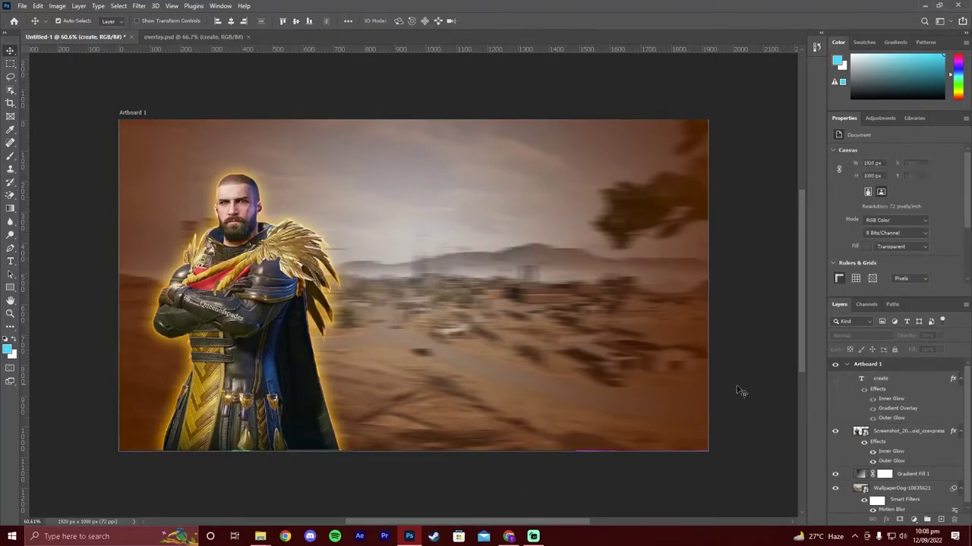
{"action": "left_click", "coordinate": [835, 379]}
{"action": "left_click_drag", "start_coordinate": [472, 271], "coordinate": [495, 249]}
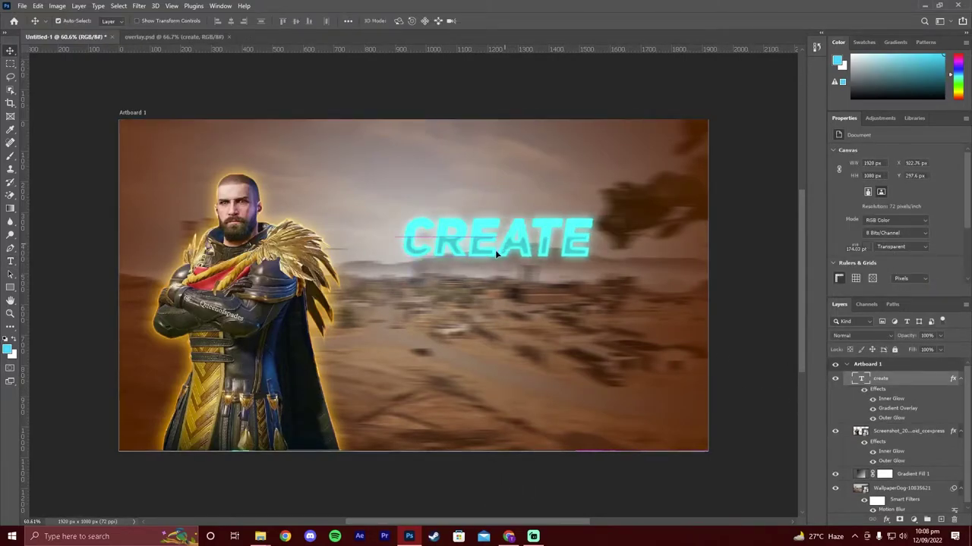
{"action": "double_click", "coordinate": [484, 242]}
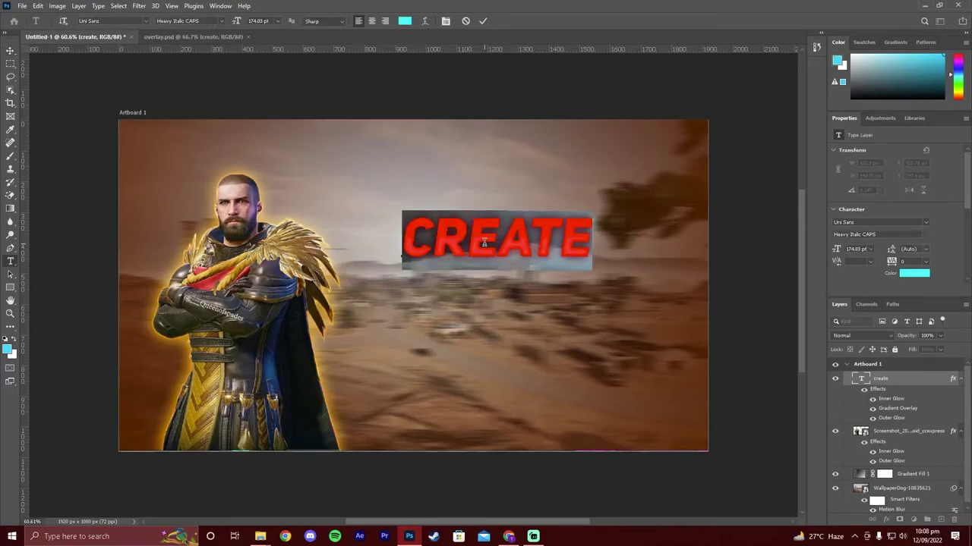
{"action": "type", "text": "TOXI"}
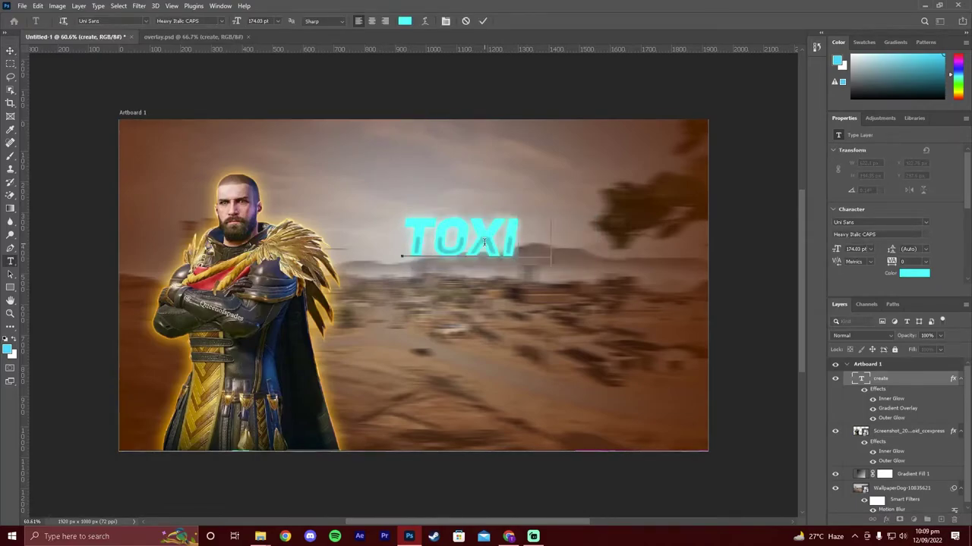
{"action": "type", "text": "GATOR"}
{"action": "left_click", "coordinate": [10, 49]}
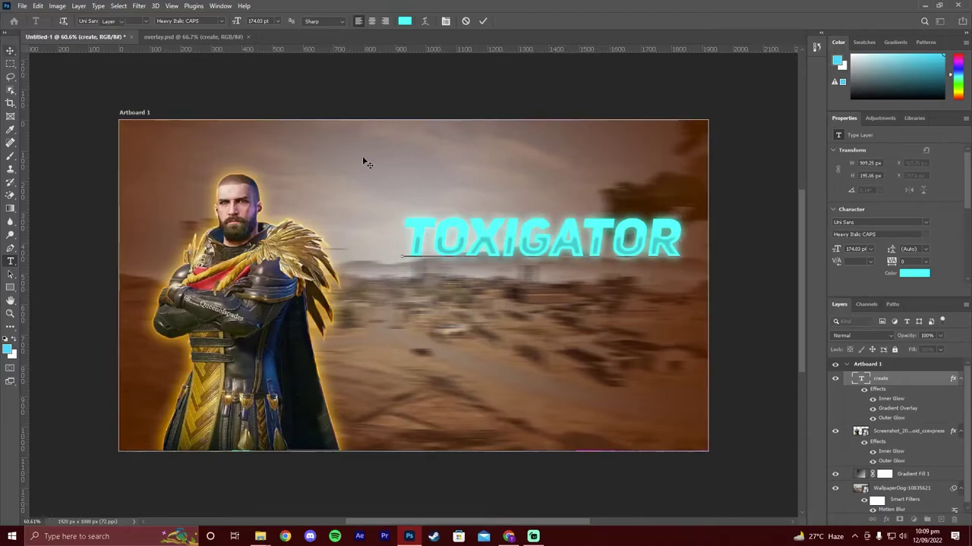
{"action": "left_click_drag", "start_coordinate": [556, 233], "coordinate": [501, 232]}
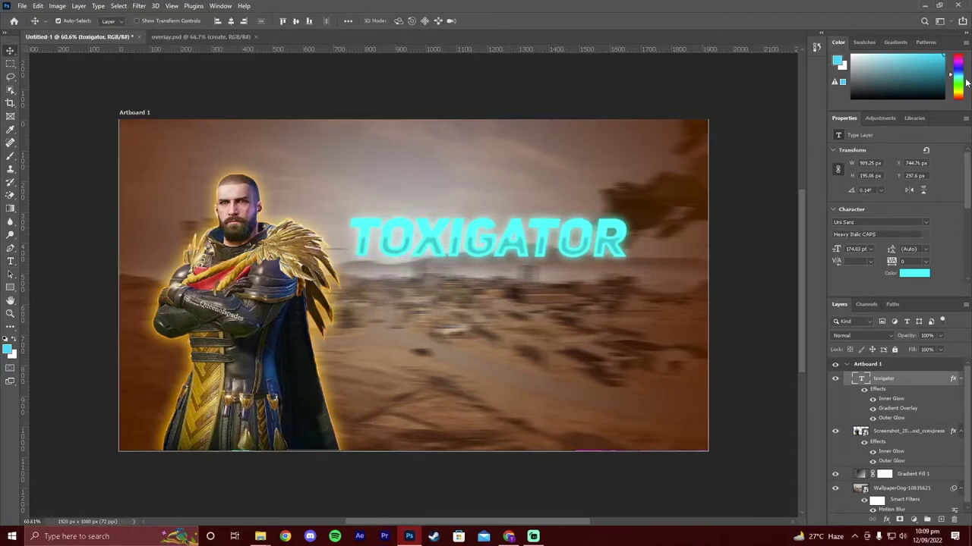
{"action": "left_click_drag", "start_coordinate": [959, 76], "coordinate": [962, 97]}
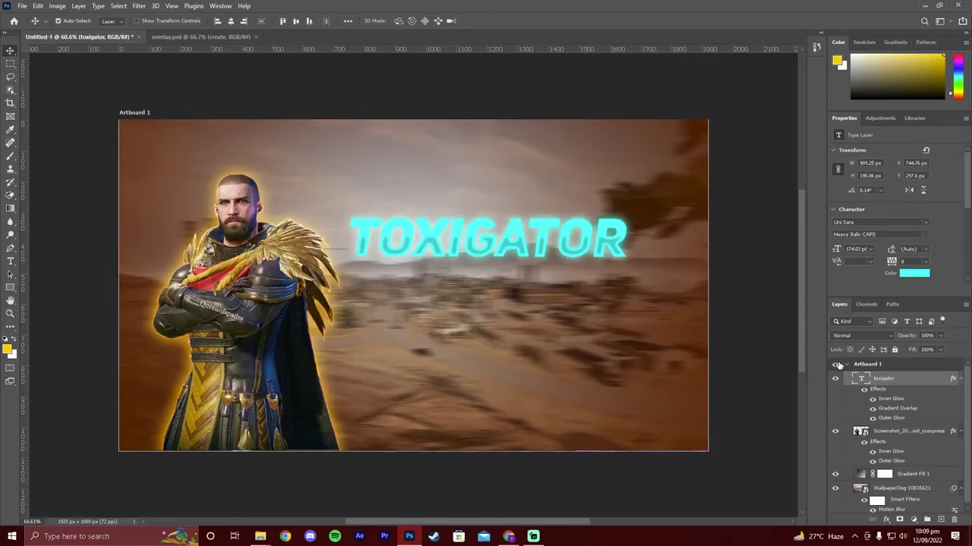
Step: Set the title's Outer Glow to ffb400 and its Inner Glow to yellow
{"action": "double_click", "coordinate": [954, 382]}
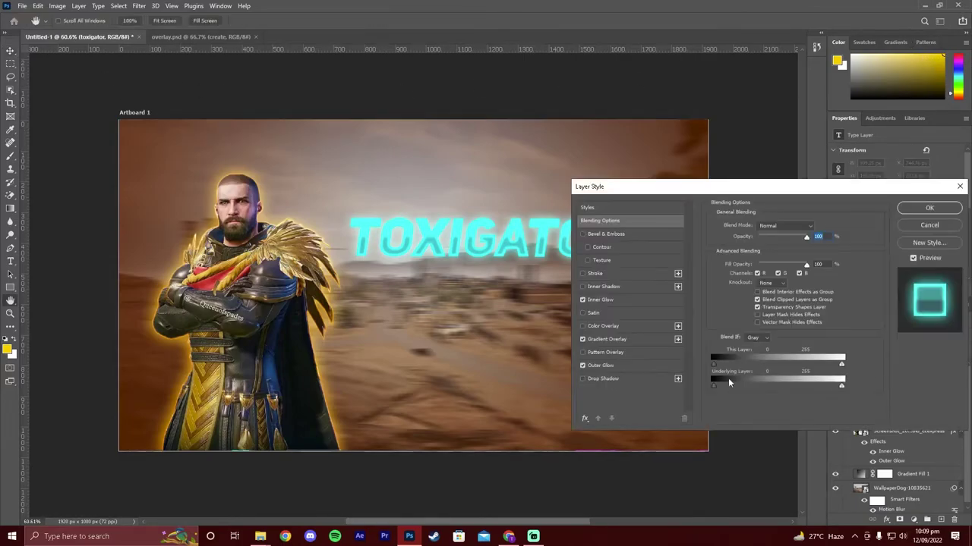
{"action": "left_click", "coordinate": [599, 365]}
{"action": "left_click", "coordinate": [736, 262]}
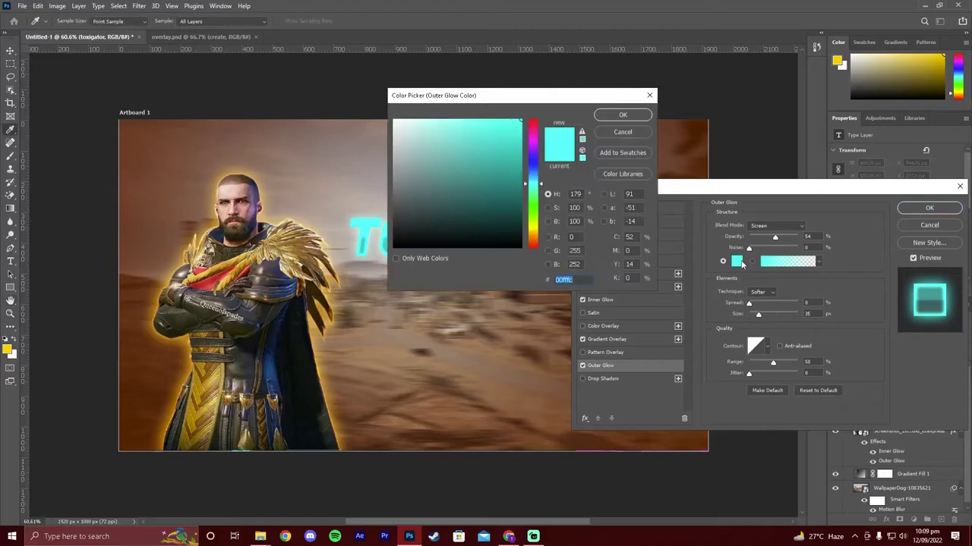
{"action": "type", "text": "ffb400"}
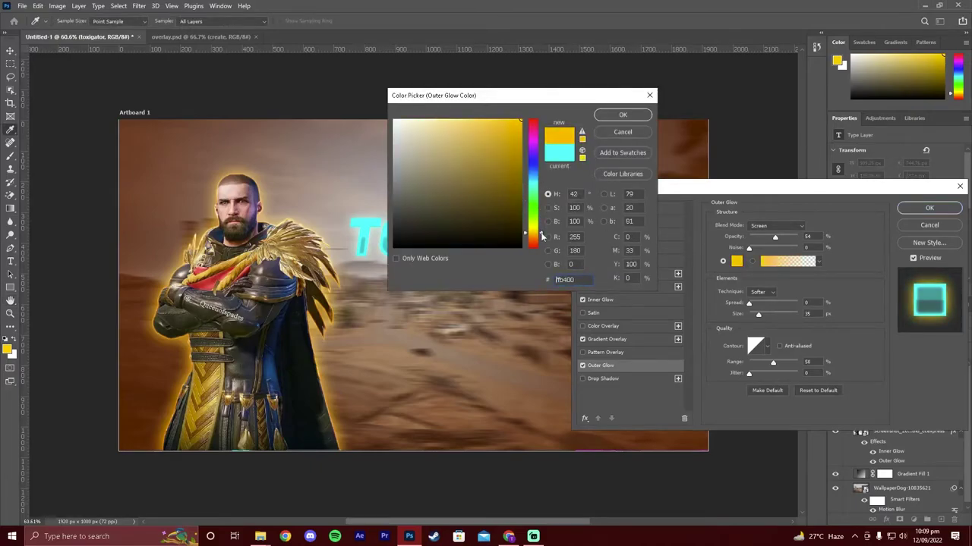
{"action": "left_click", "coordinate": [621, 115]}
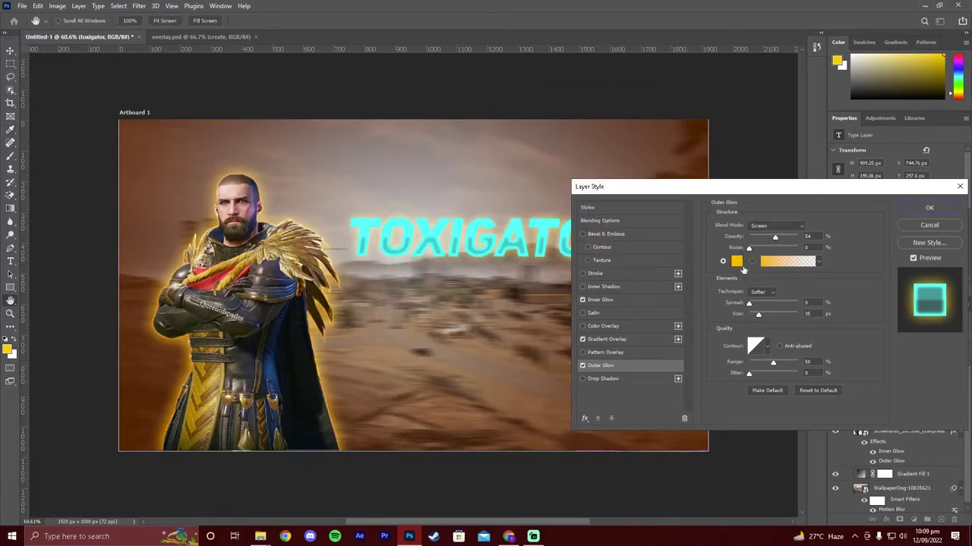
{"action": "left_click", "coordinate": [600, 299]}
{"action": "left_click", "coordinate": [736, 261]}
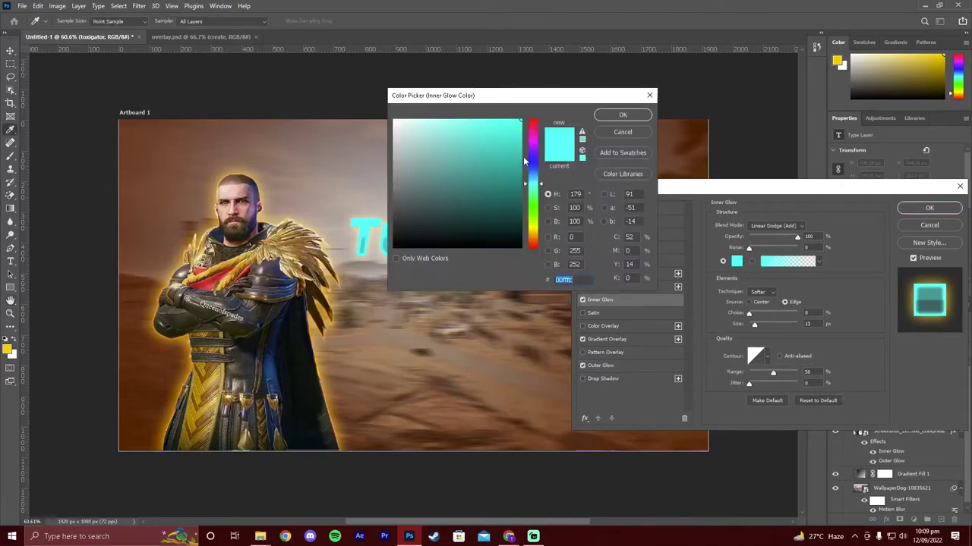
{"action": "left_click", "coordinate": [544, 234]}
{"action": "left_click", "coordinate": [622, 114]}
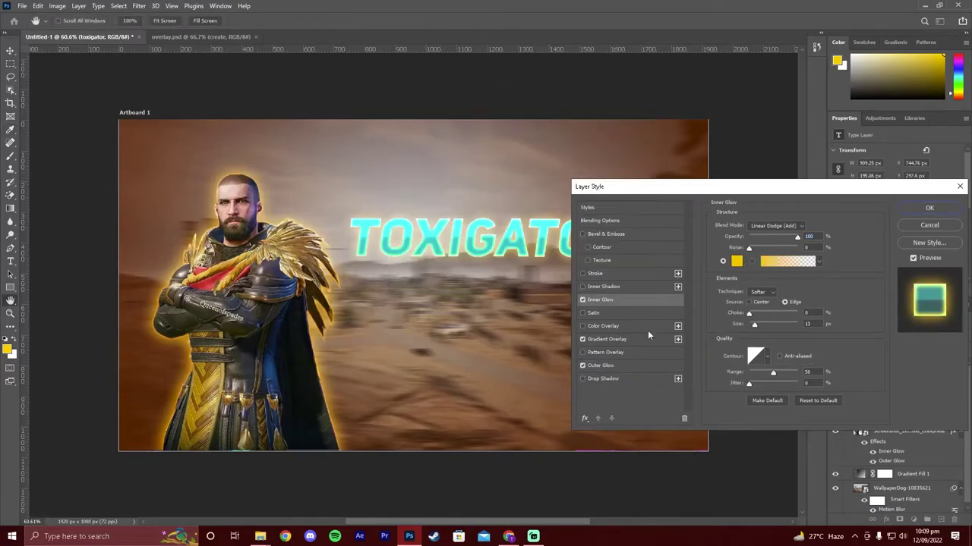
Step: Add a yellow-to-orange Gradient Overlay to TOXIGATOR and apply the styles
{"action": "left_click", "coordinate": [619, 340]}
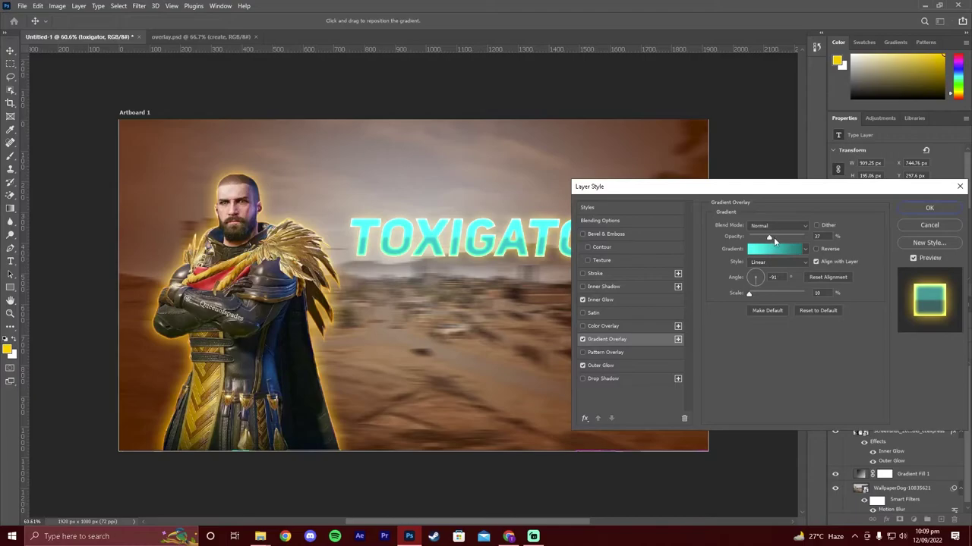
{"action": "left_click", "coordinate": [790, 249]}
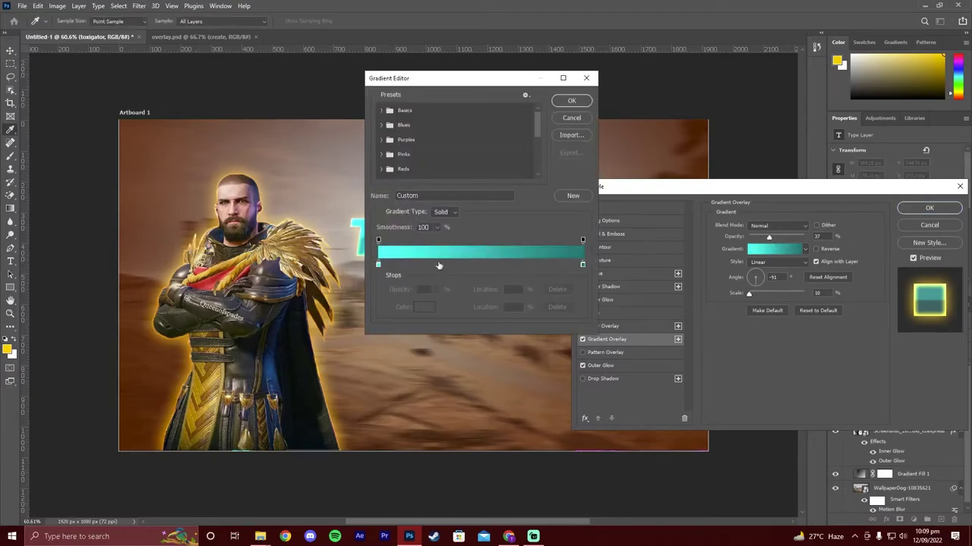
{"action": "double_click", "coordinate": [379, 265]}
{"action": "left_click_drag", "start_coordinate": [533, 184], "coordinate": [546, 232]}
{"action": "key", "text": "Return"}
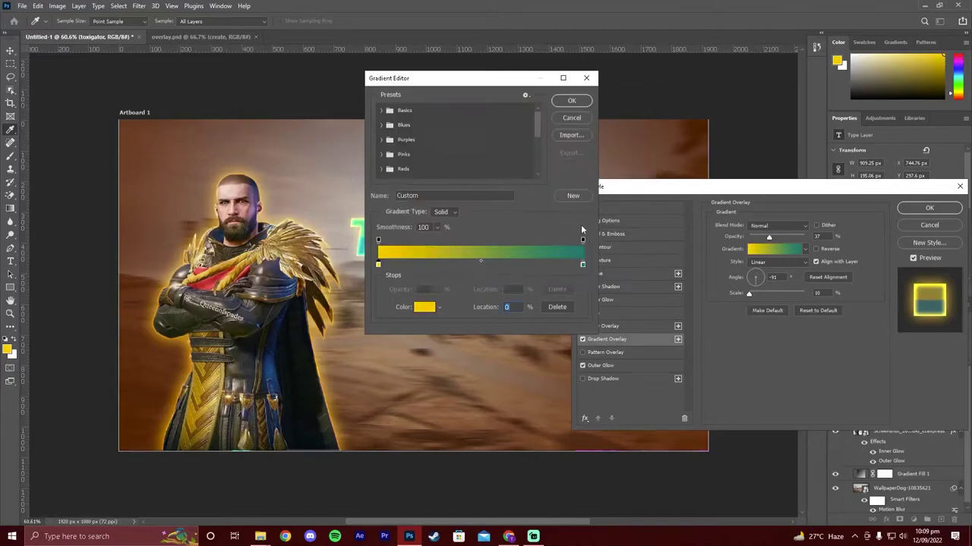
{"action": "double_click", "coordinate": [583, 264]}
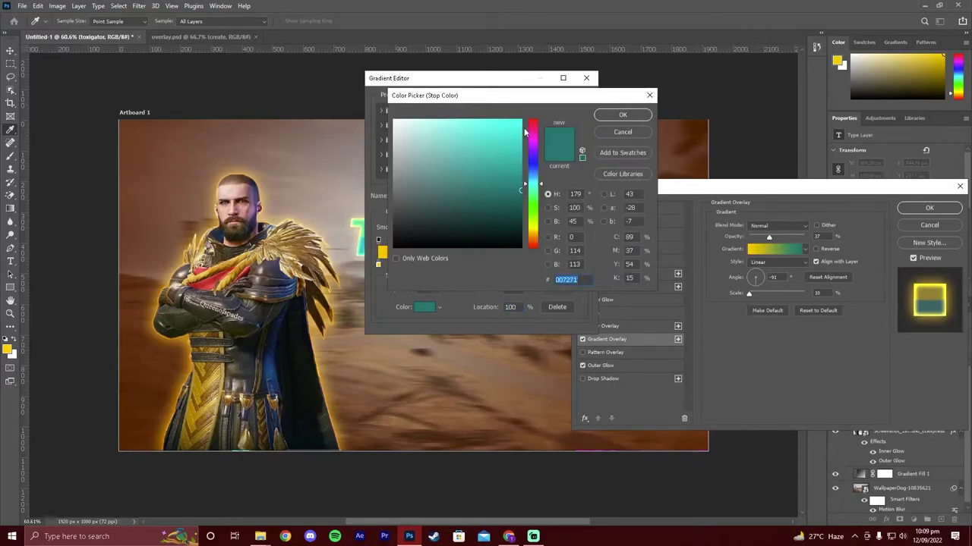
{"action": "left_click_drag", "start_coordinate": [524, 132], "coordinate": [522, 119]}
{"action": "left_click_drag", "start_coordinate": [533, 183], "coordinate": [533, 240]}
{"action": "left_click", "coordinate": [615, 118]}
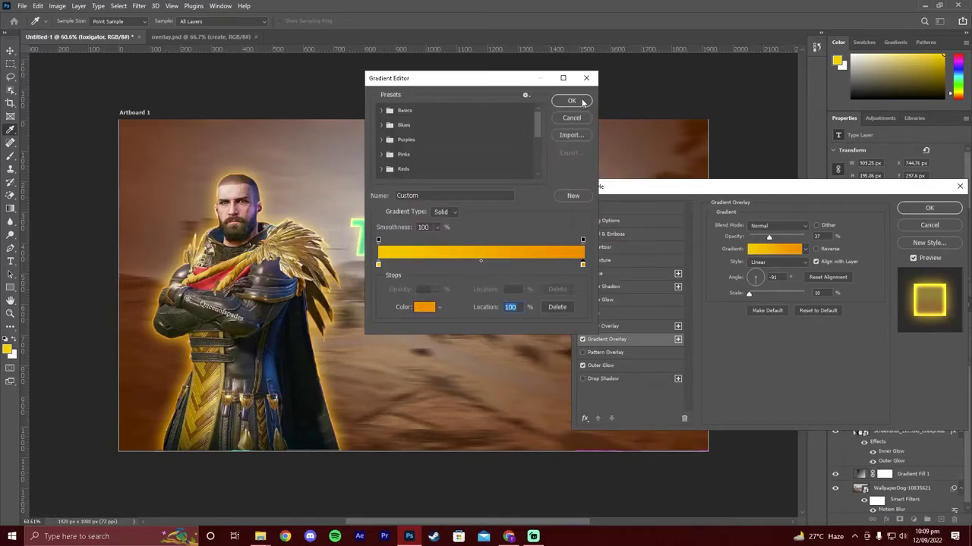
{"action": "left_click", "coordinate": [582, 102]}
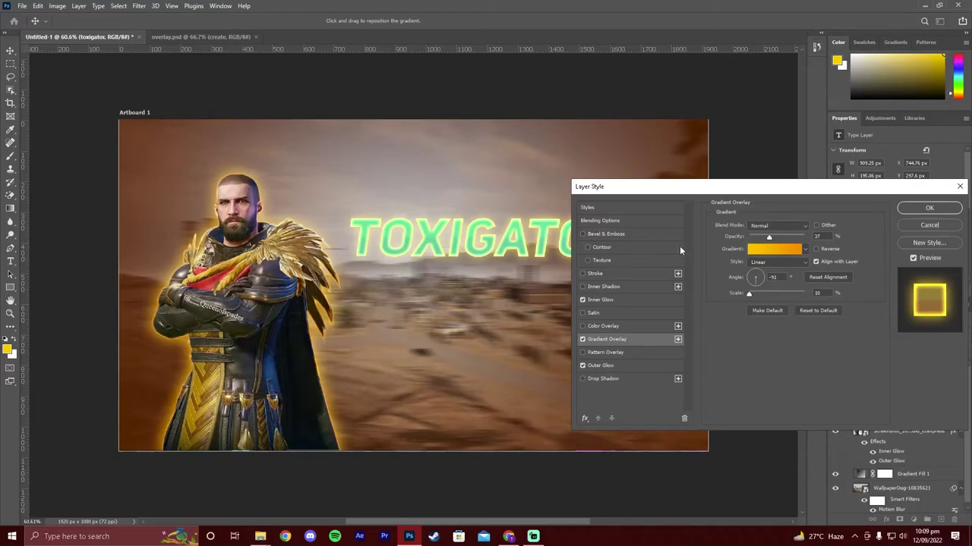
{"action": "left_click", "coordinate": [915, 211]}
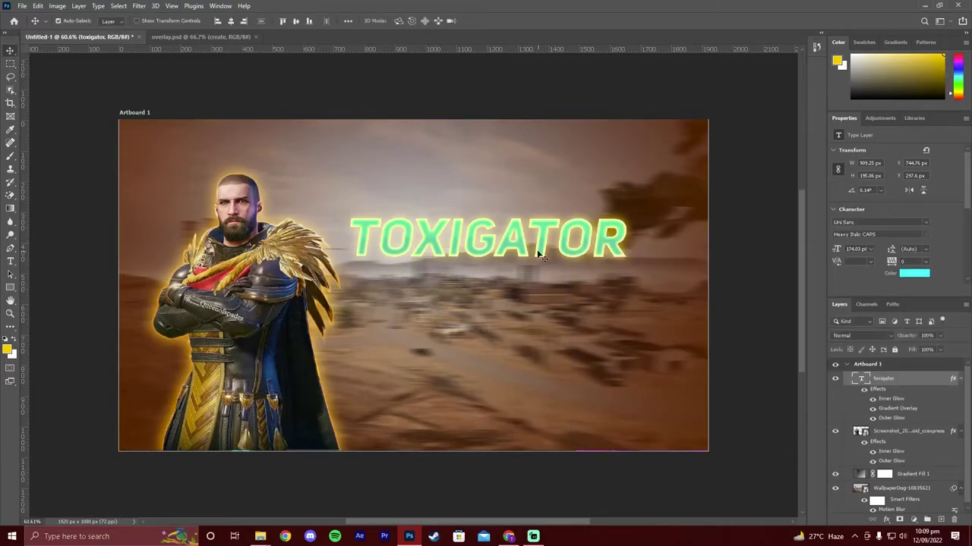
Step: Change the TOXIGATOR text colour from cyan to yellow
{"action": "left_click", "coordinate": [913, 275]}
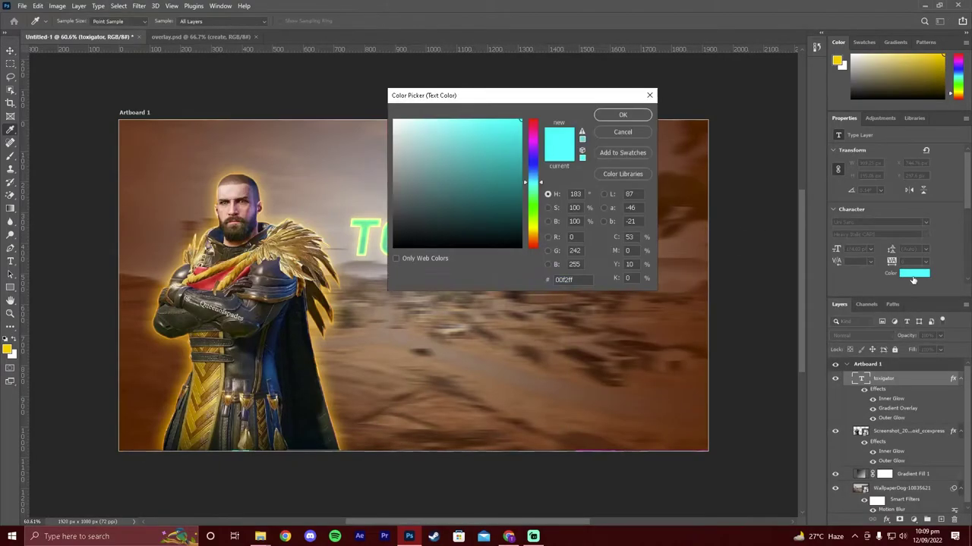
{"action": "left_click_drag", "start_coordinate": [531, 184], "coordinate": [541, 235]}
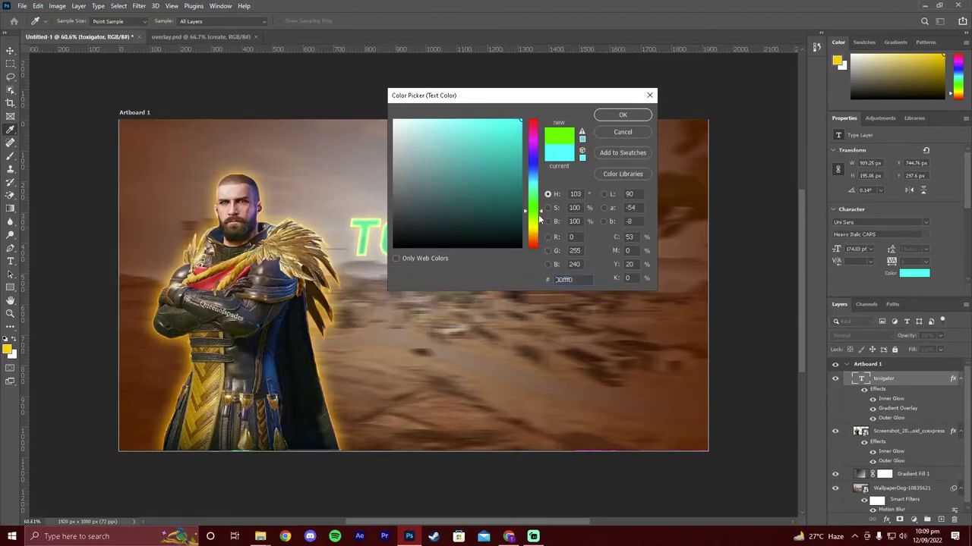
{"action": "left_click", "coordinate": [603, 117]}
{"action": "key", "text": "v"}
{"action": "left_click", "coordinate": [539, 89]}
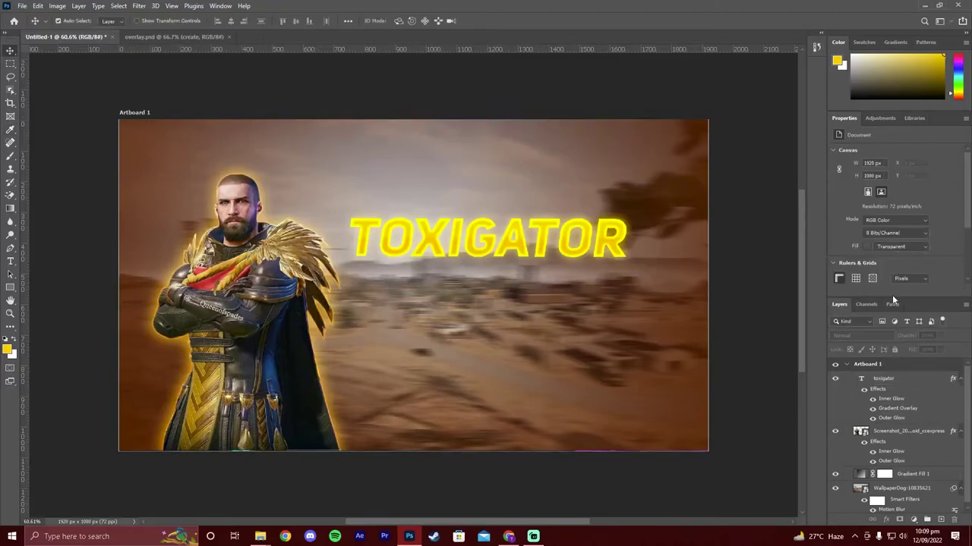
Step: Brighten the gradient overlay's yellow stop and set its Scale to 10%
{"action": "left_click", "coordinate": [952, 380]}
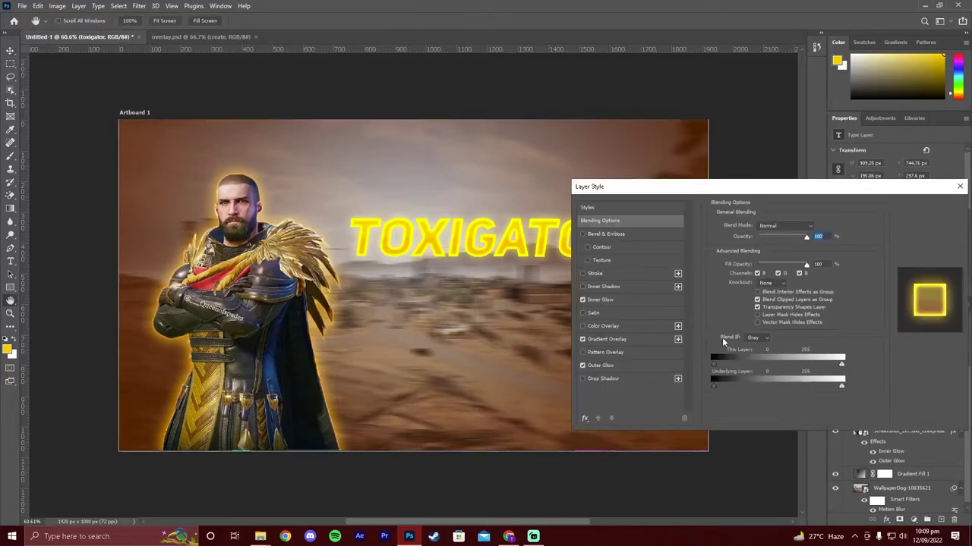
{"action": "left_click", "coordinate": [781, 254]}
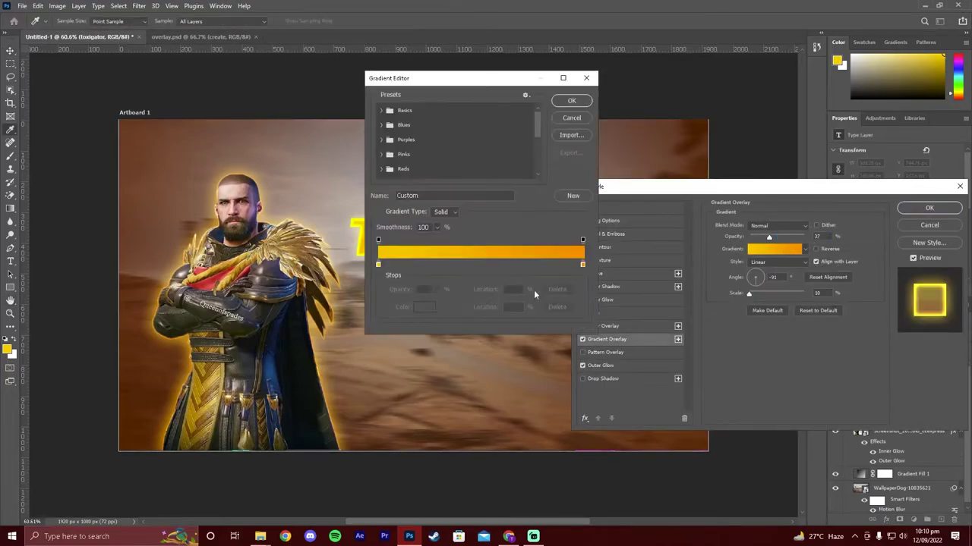
{"action": "double_click", "coordinate": [378, 264]}
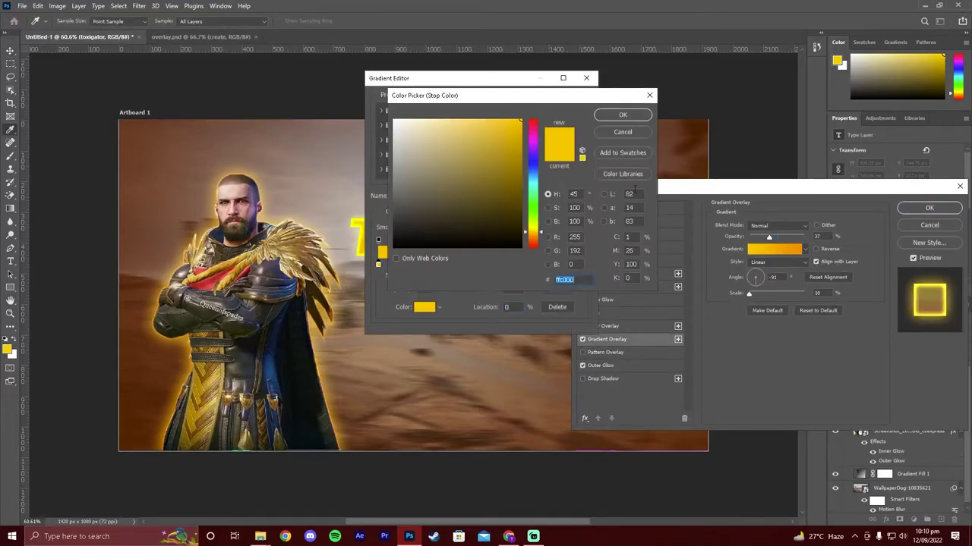
{"action": "left_click", "coordinate": [507, 125]}
{"action": "left_click", "coordinate": [623, 114]}
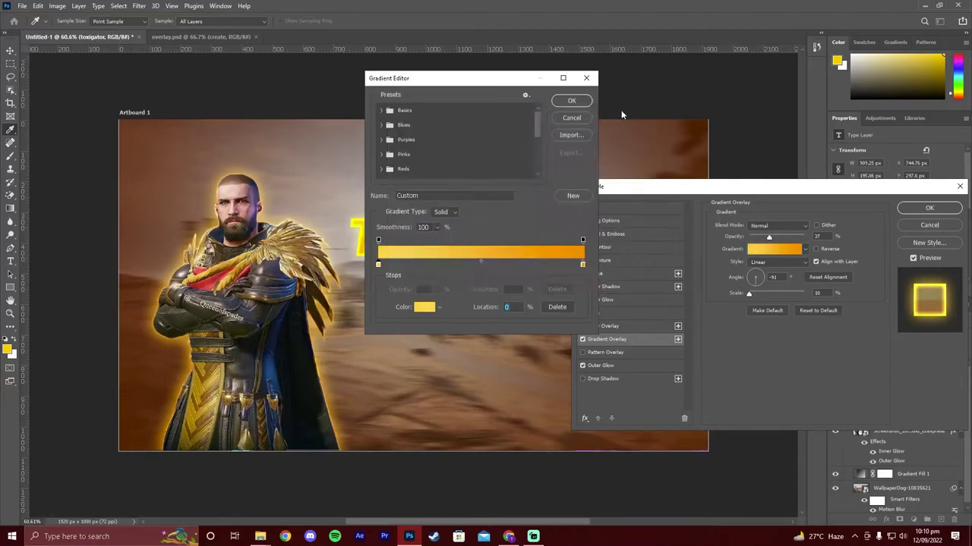
{"action": "left_click", "coordinate": [572, 104]}
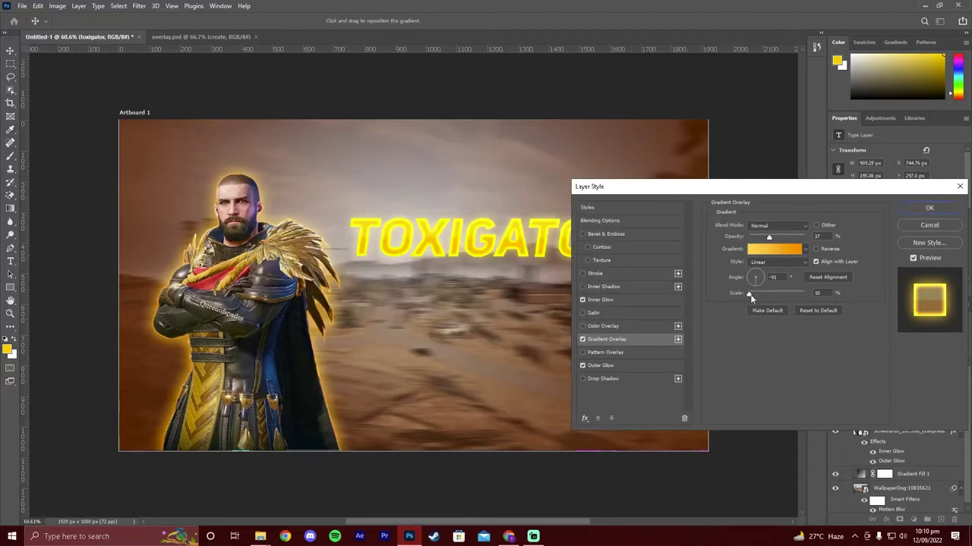
{"action": "left_click_drag", "start_coordinate": [750, 298], "coordinate": [712, 287]}
Step: Apply the updated title effects and readjust TOXIGATOR's vertical position
{"action": "left_click", "coordinate": [927, 208]}
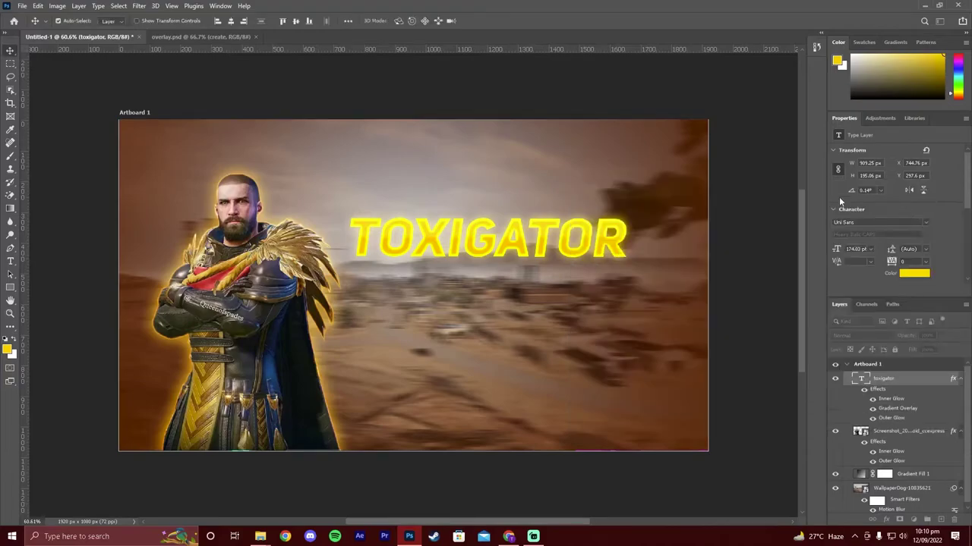
{"action": "left_click", "coordinate": [565, 506]}
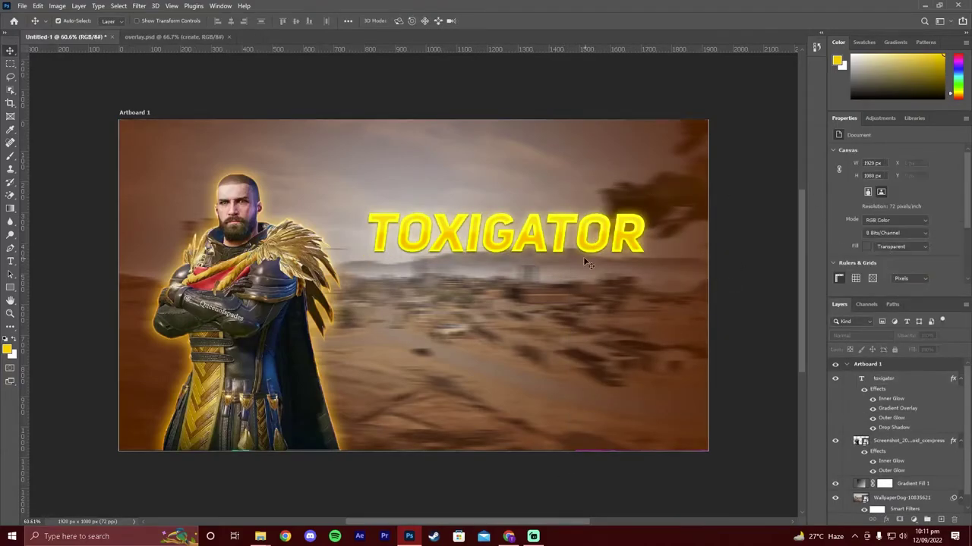
{"action": "left_click_drag", "start_coordinate": [545, 240], "coordinate": [544, 286]}
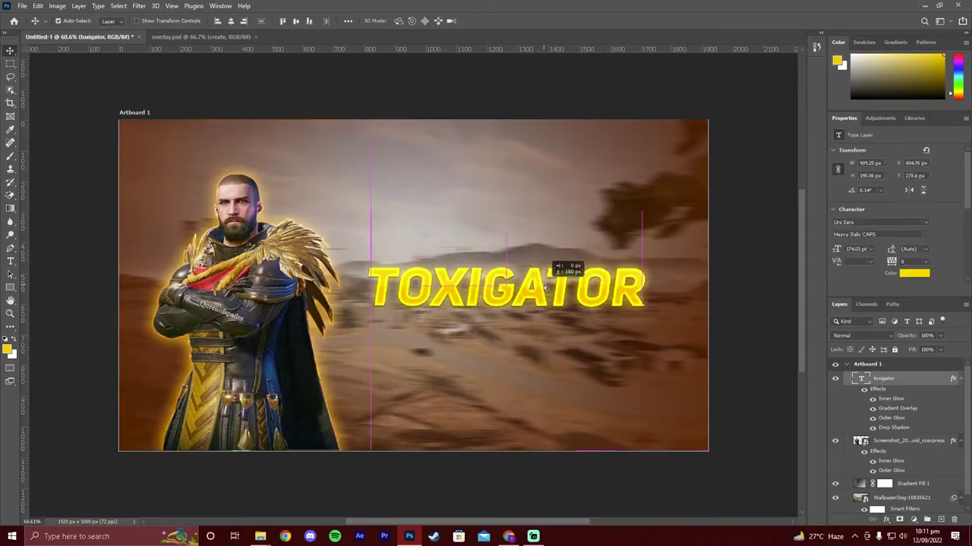
{"action": "left_click_drag", "start_coordinate": [545, 286], "coordinate": [545, 217]}
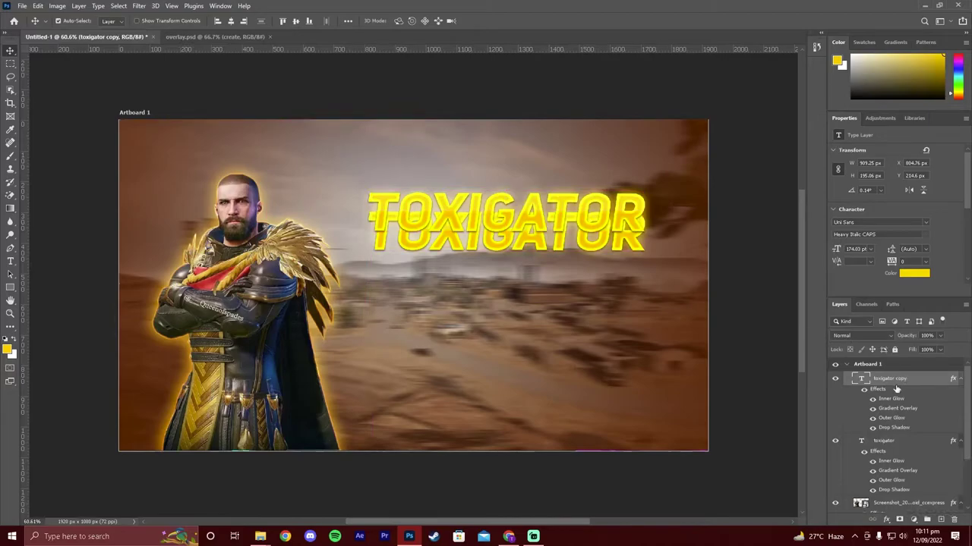
Step: Place the TOXIGATOR copy beneath the original, set Fill to 0%, and offset it upward
{"action": "left_click_drag", "start_coordinate": [896, 388], "coordinate": [894, 484]}
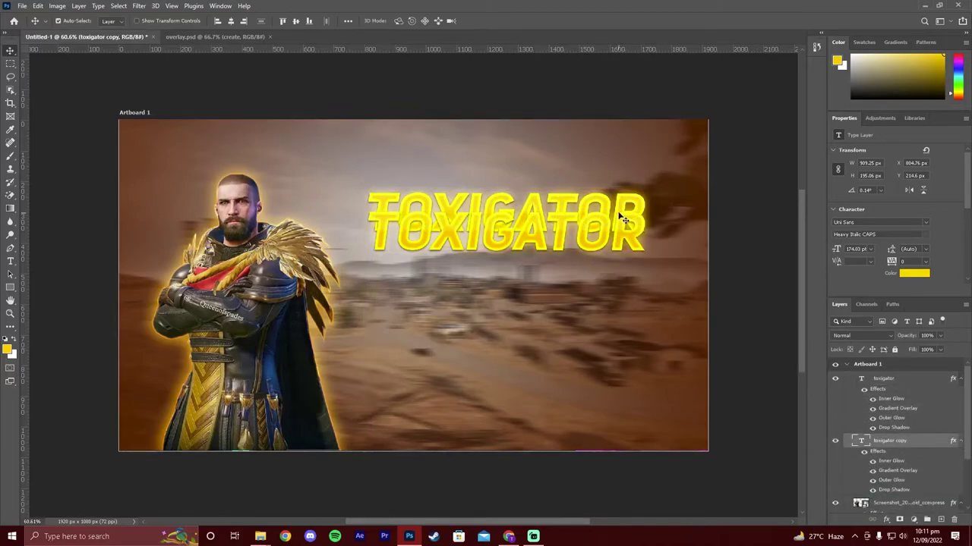
{"action": "left_click_drag", "start_coordinate": [634, 205], "coordinate": [635, 217]}
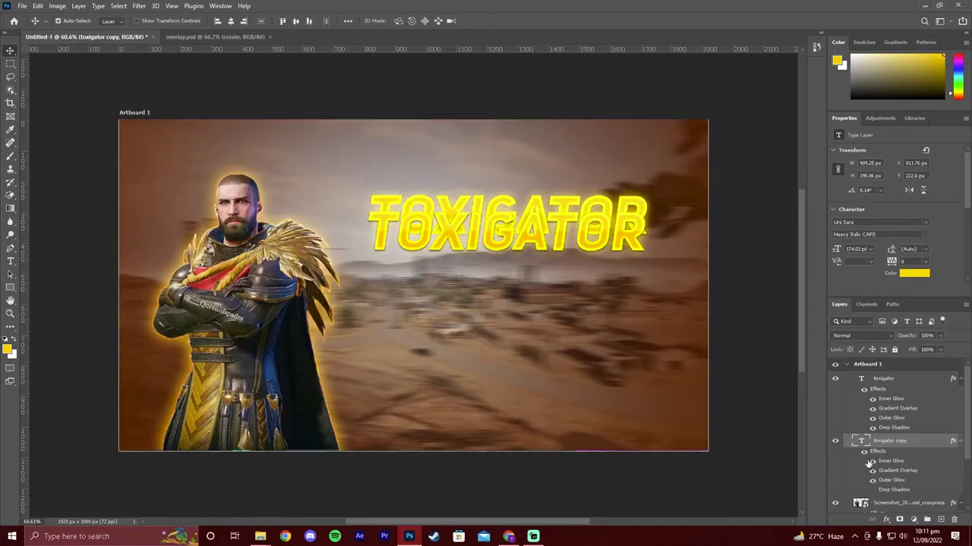
{"action": "left_click", "coordinate": [939, 352]}
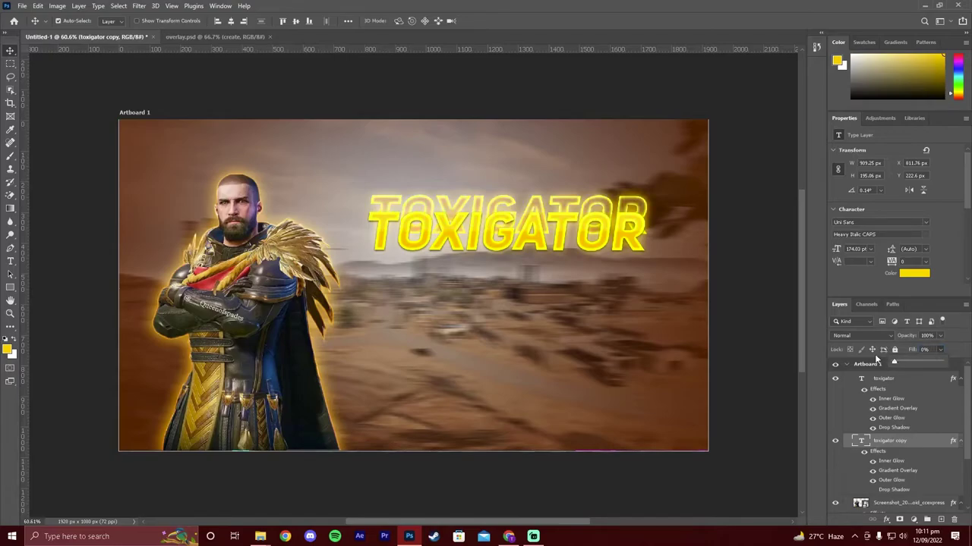
{"action": "left_click", "coordinate": [432, 180]}
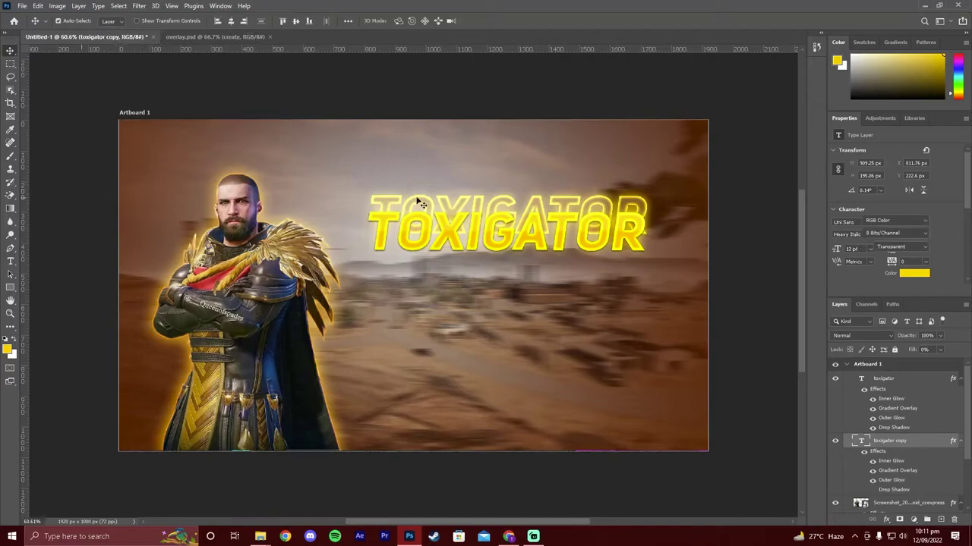
{"action": "left_click_drag", "start_coordinate": [555, 212], "coordinate": [557, 215]}
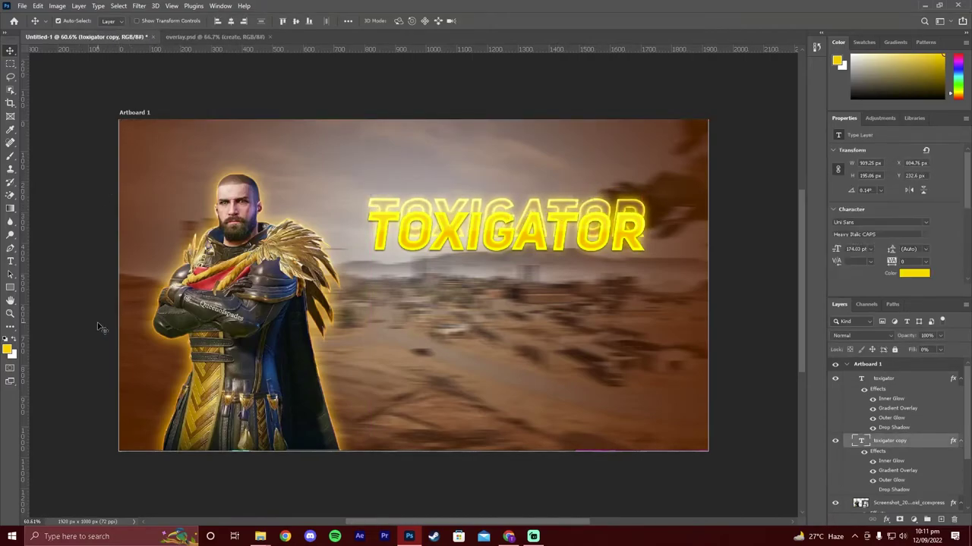
{"action": "left_click", "coordinate": [508, 537]}
{"action": "left_click", "coordinate": [412, 365]}
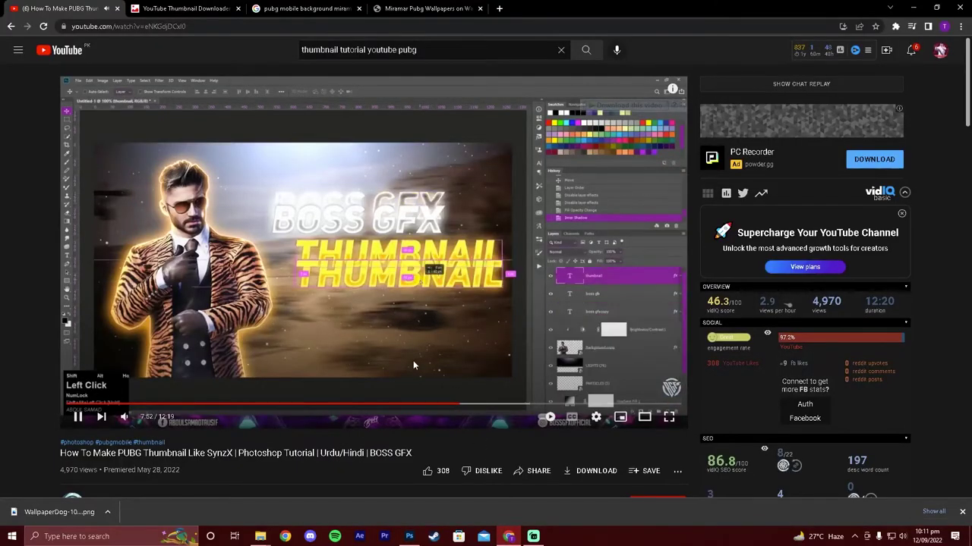
{"action": "key", "text": "Right"}
{"action": "key", "text": "Right"}
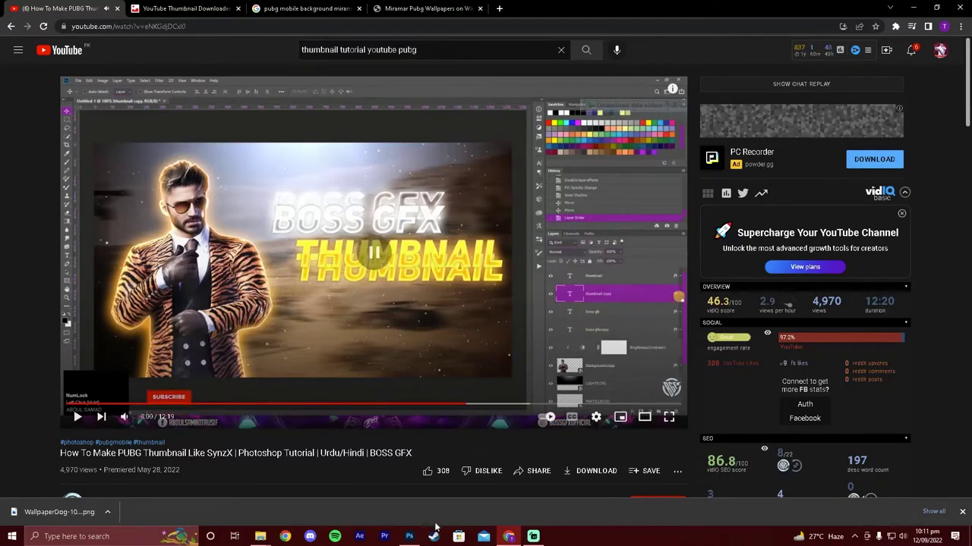
{"action": "key", "text": "alt+Tab"}
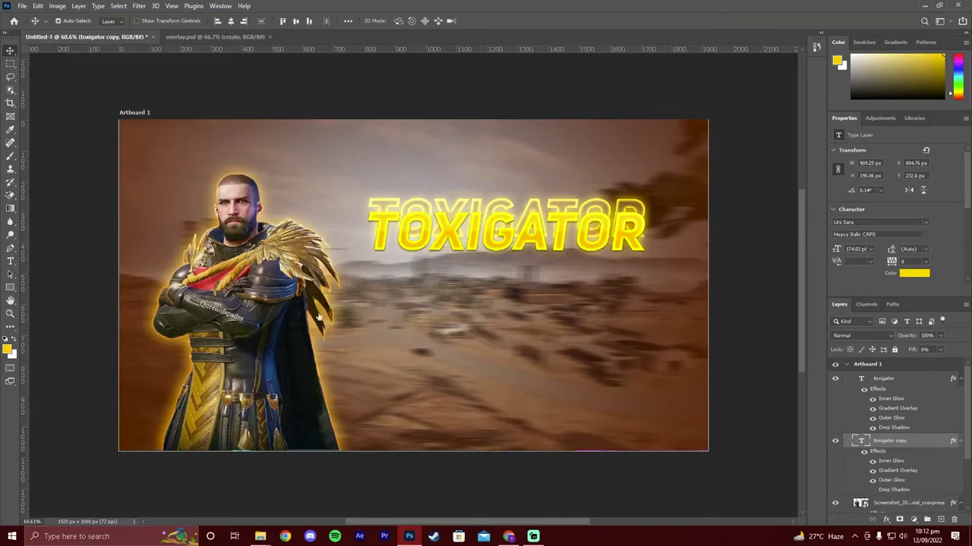
Step: Add a Multiply Inner Shadow (35% opacity, distance 3, size 4) to the TOXIGATOR copy
{"action": "double_click", "coordinate": [952, 440]}
{"action": "left_click", "coordinate": [613, 290]}
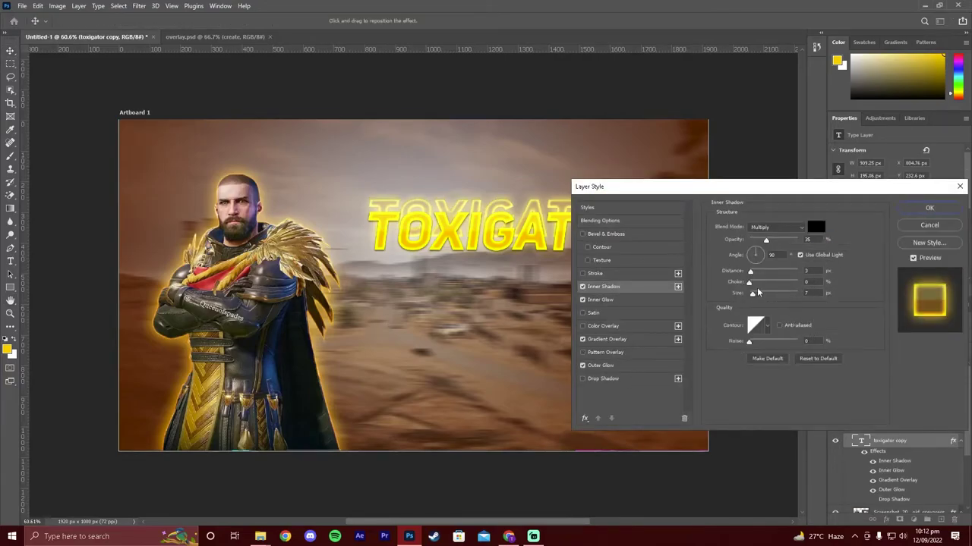
{"action": "left_click_drag", "start_coordinate": [755, 294], "coordinate": [751, 301]}
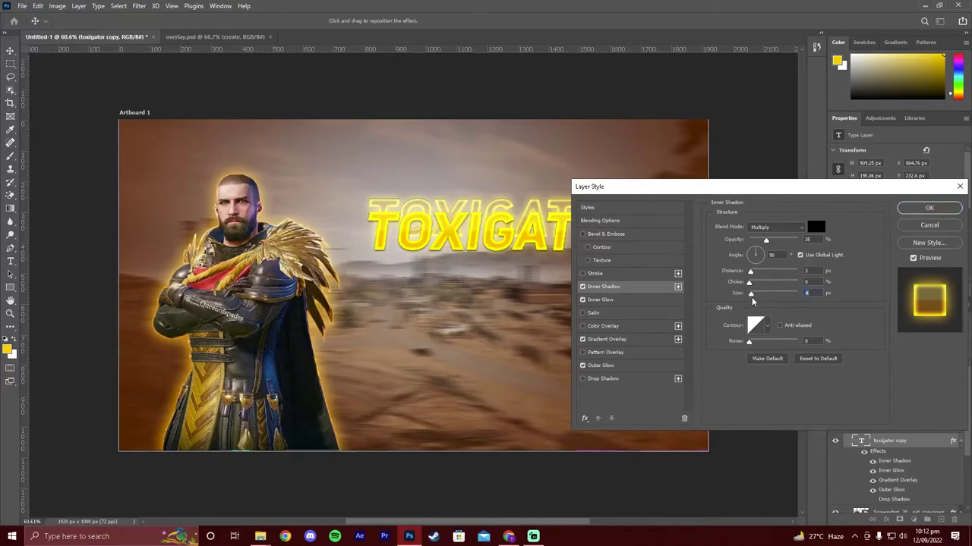
{"action": "left_click", "coordinate": [929, 208]}
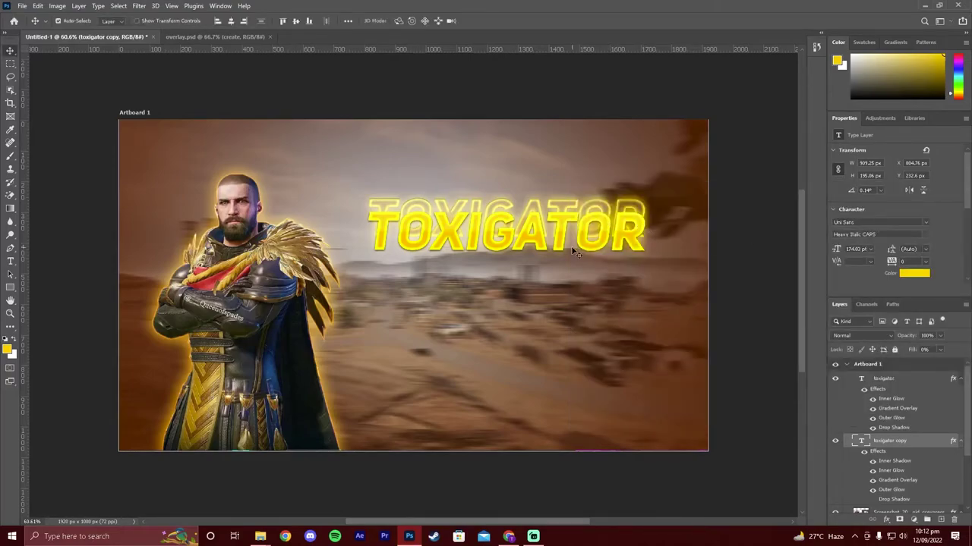
Step: Duplicate the TOXIGATOR title onto a line below and retype it as THUMBNAIL
{"action": "left_click_drag", "start_coordinate": [575, 244], "coordinate": [580, 327]}
{"action": "double_click", "coordinate": [553, 307]}
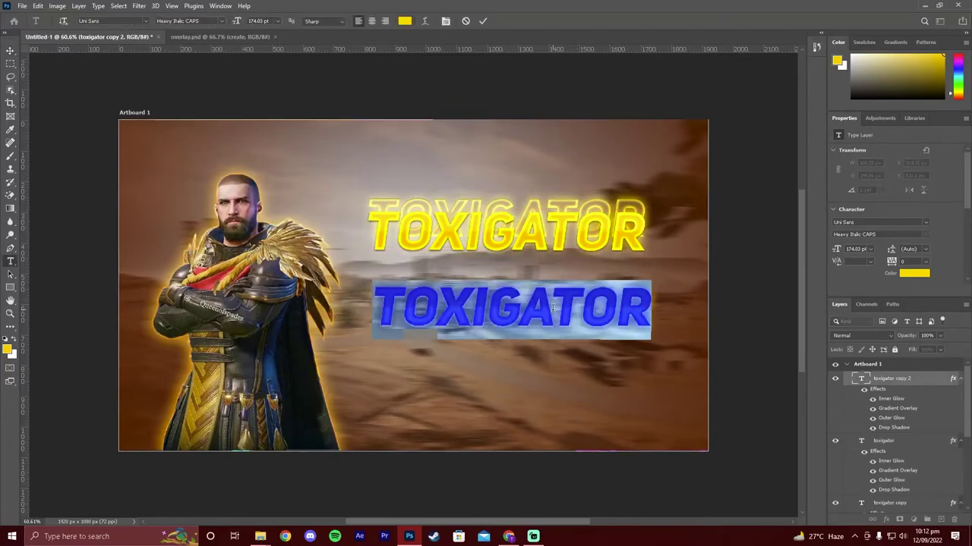
{"action": "type", "text": "THUMB"}
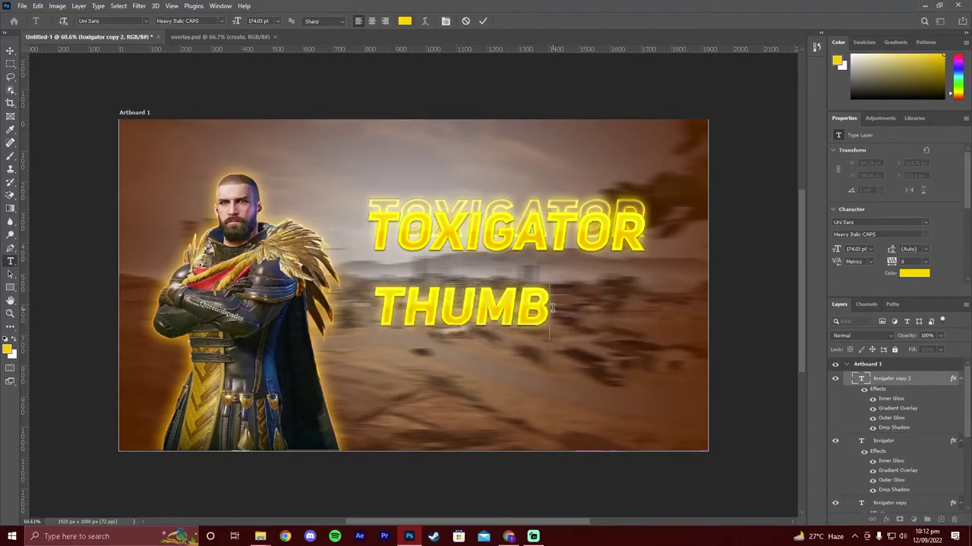
{"action": "type", "text": "NAIL"}
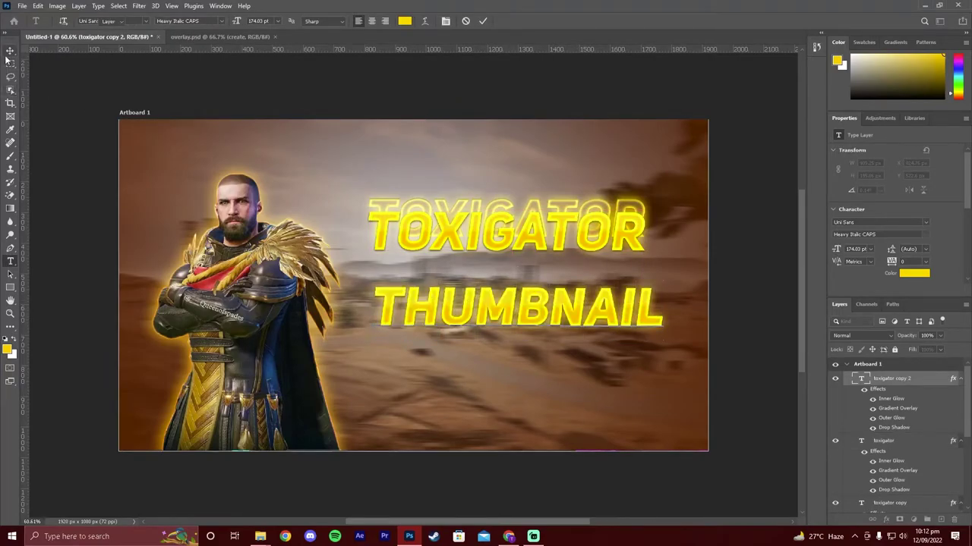
{"action": "left_click", "coordinate": [10, 50]}
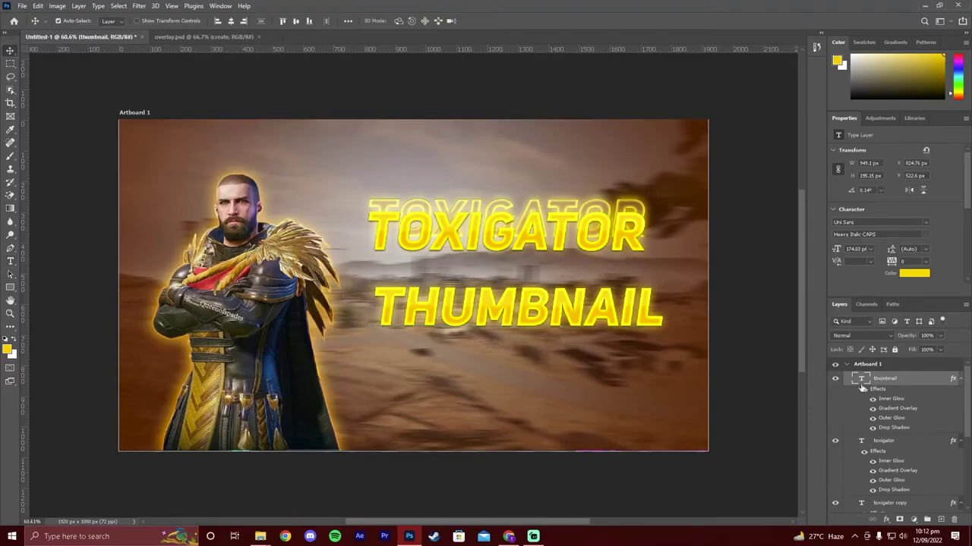
Step: Set the THUMBNAIL title's Inner Glow and Outer Glow colours to white
{"action": "double_click", "coordinate": [947, 379]}
{"action": "left_click", "coordinate": [627, 340]}
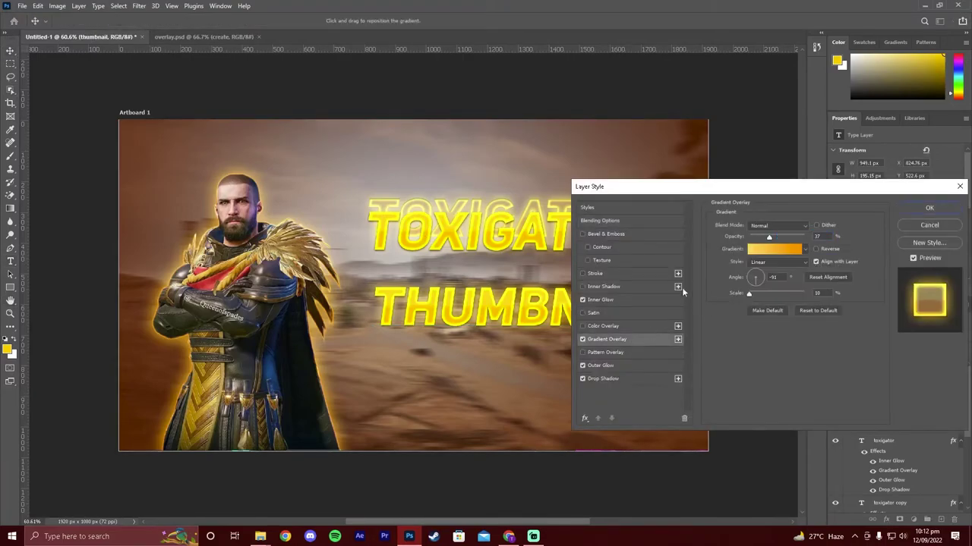
{"action": "left_click", "coordinate": [611, 298]}
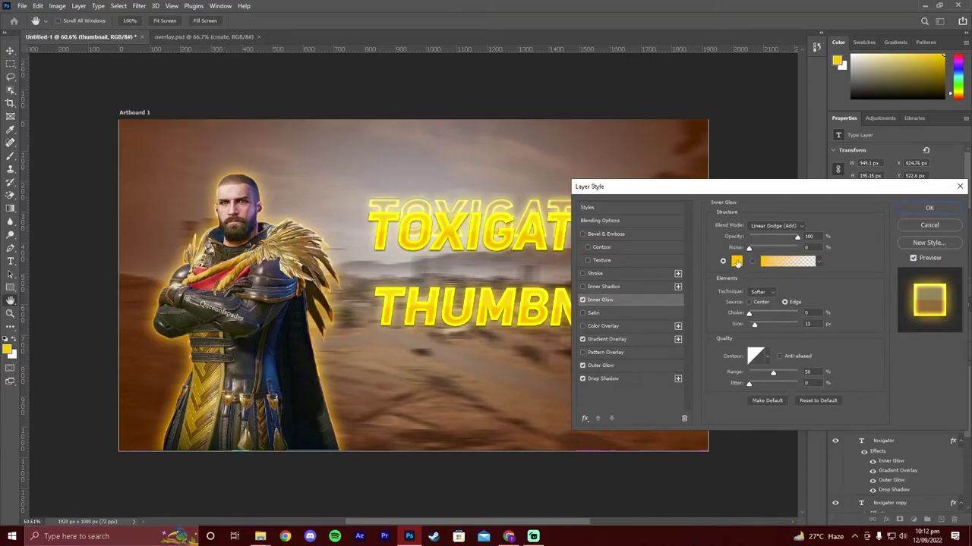
{"action": "left_click", "coordinate": [737, 262]}
{"action": "left_click", "coordinate": [394, 111]}
{"action": "left_click", "coordinate": [624, 114]}
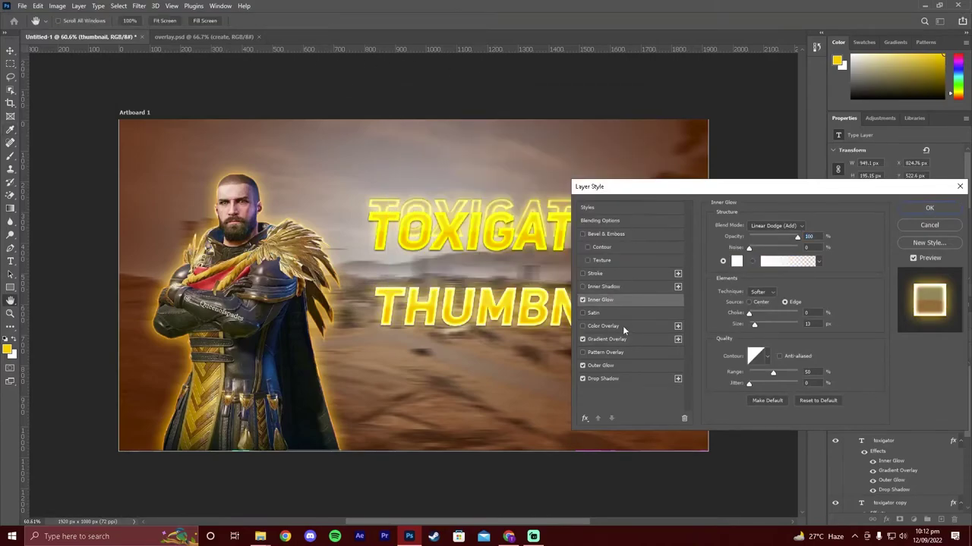
{"action": "left_click", "coordinate": [614, 339]}
{"action": "left_click", "coordinate": [621, 366]}
{"action": "left_click", "coordinate": [737, 261]}
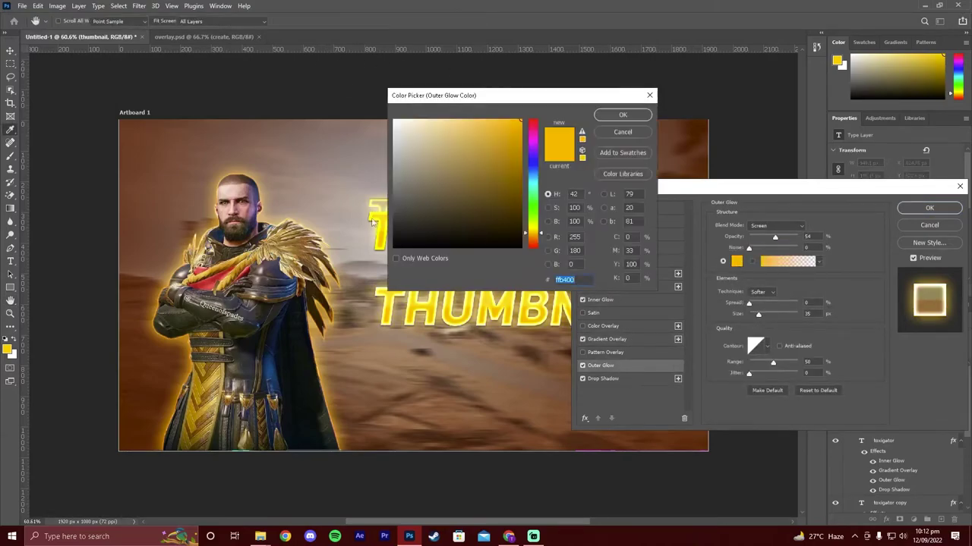
{"action": "left_click", "coordinate": [395, 120]}
{"action": "left_click", "coordinate": [622, 115]}
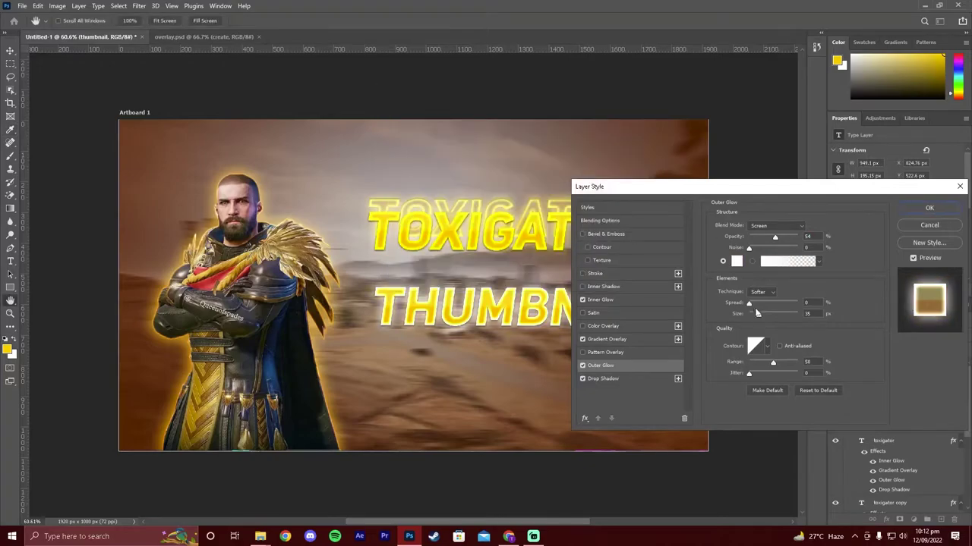
Step: Change the THUMBNAIL Gradient Overlay to a white-to-light-grey gradient
{"action": "left_click", "coordinate": [607, 379]}
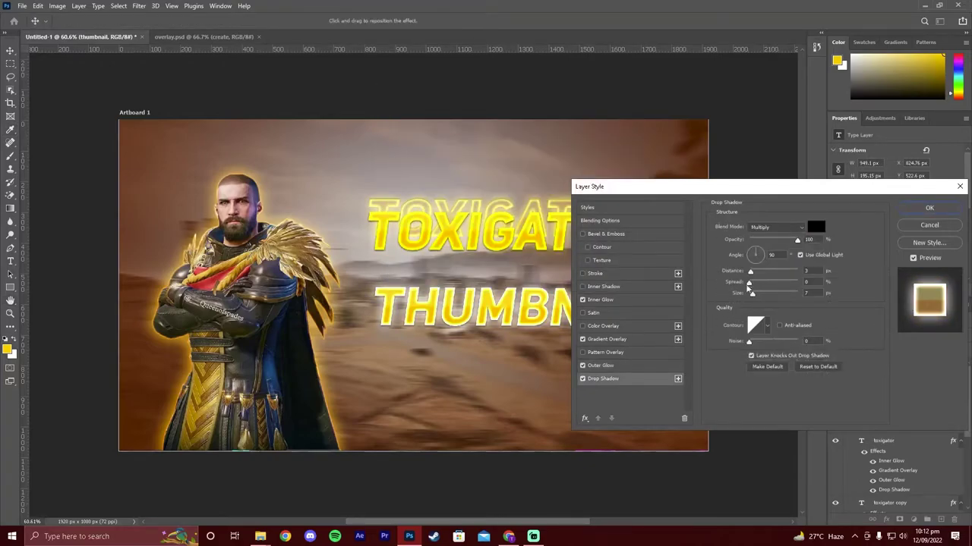
{"action": "left_click", "coordinate": [615, 339]}
{"action": "left_click", "coordinate": [751, 251]}
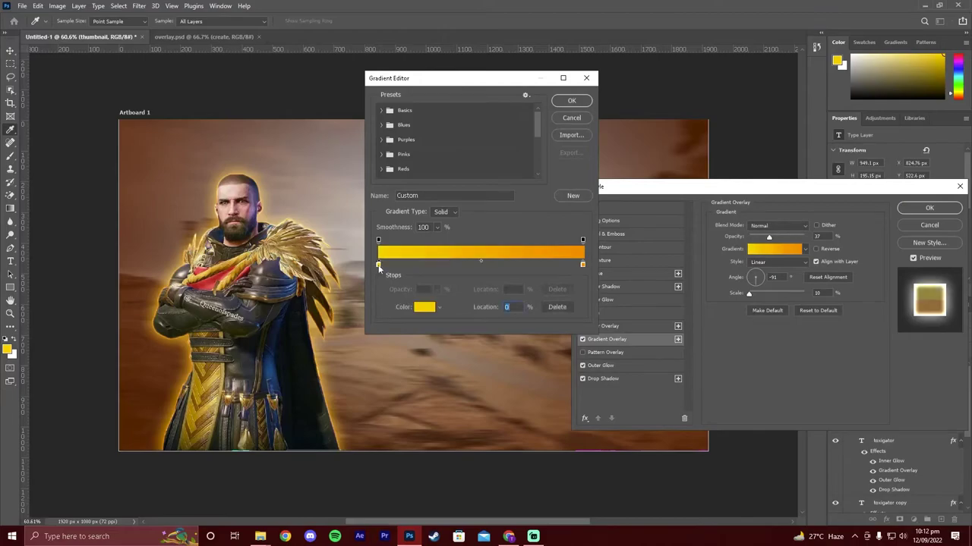
{"action": "double_click", "coordinate": [379, 265]}
{"action": "left_click", "coordinate": [394, 120]}
{"action": "left_click", "coordinate": [623, 114]}
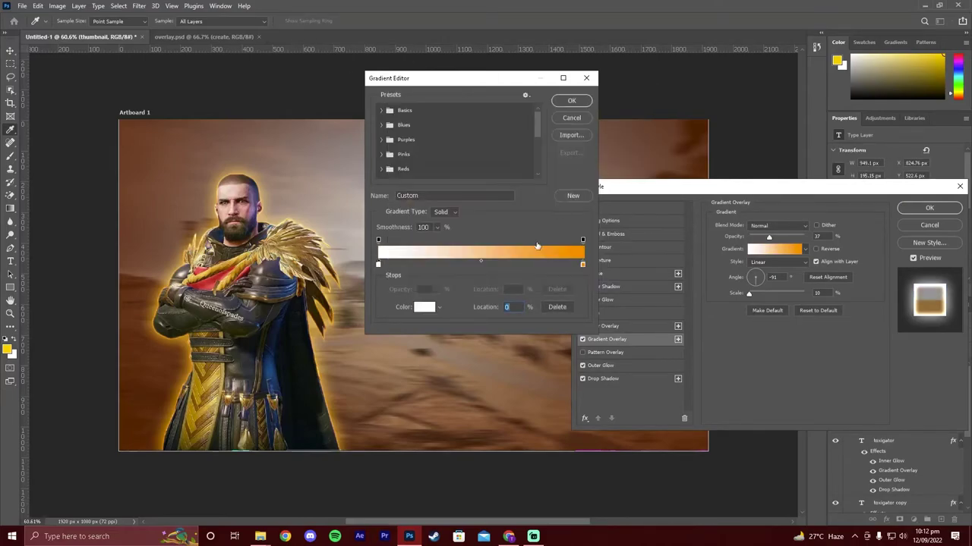
{"action": "left_click", "coordinate": [582, 265]}
{"action": "double_click", "coordinate": [581, 265]}
{"action": "left_click", "coordinate": [394, 177]}
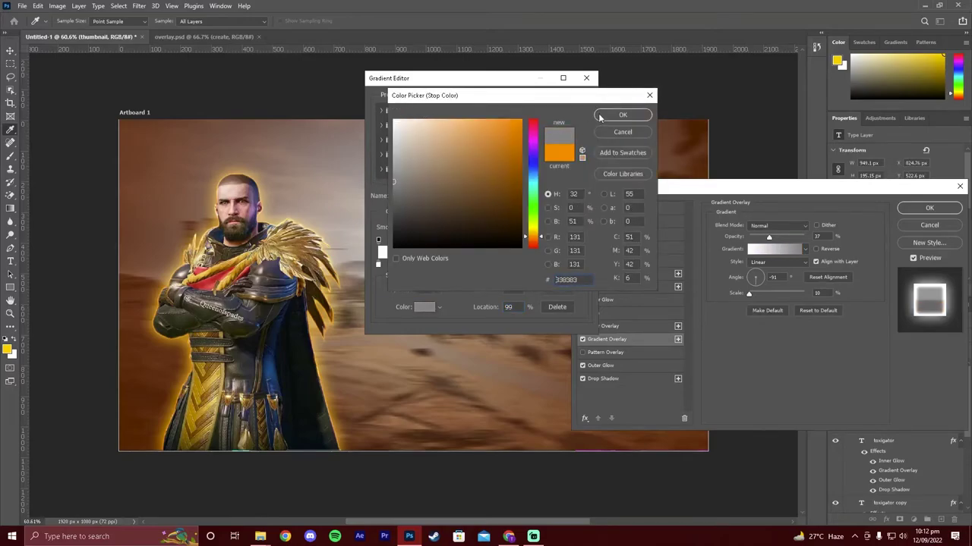
{"action": "left_click_drag", "start_coordinate": [393, 177], "coordinate": [393, 219]}
{"action": "left_click", "coordinate": [397, 156]}
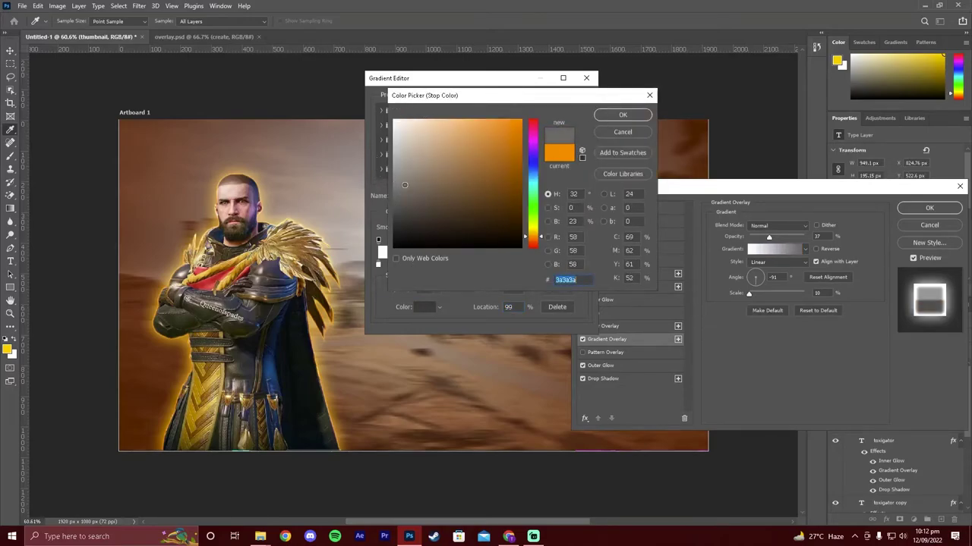
{"action": "left_click", "coordinate": [622, 114]}
{"action": "left_click", "coordinate": [573, 102]}
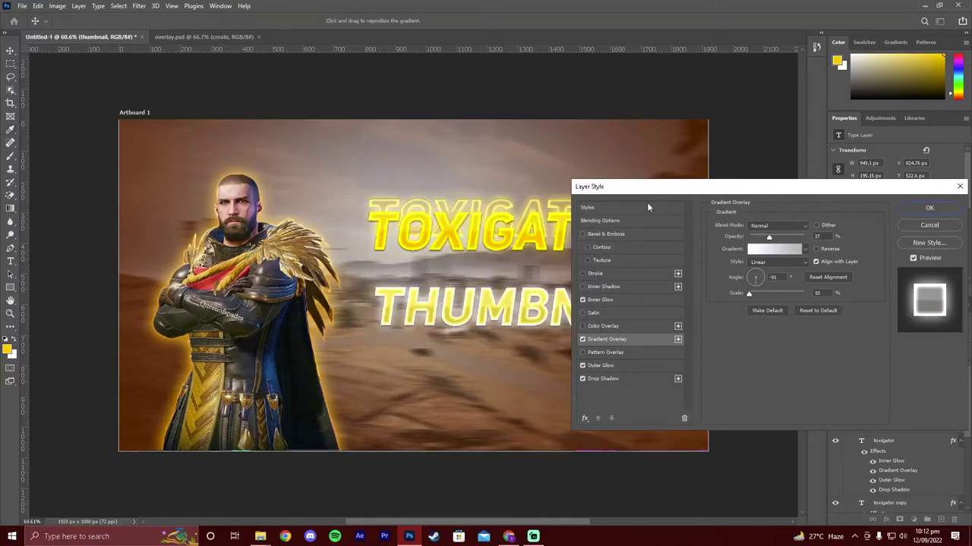
{"action": "left_click", "coordinate": [927, 209]}
Step: Make THUMBNAIL text white, shrink the overlay scale, raise its opacity to 76%, shift it up-right
{"action": "left_click", "coordinate": [914, 273]}
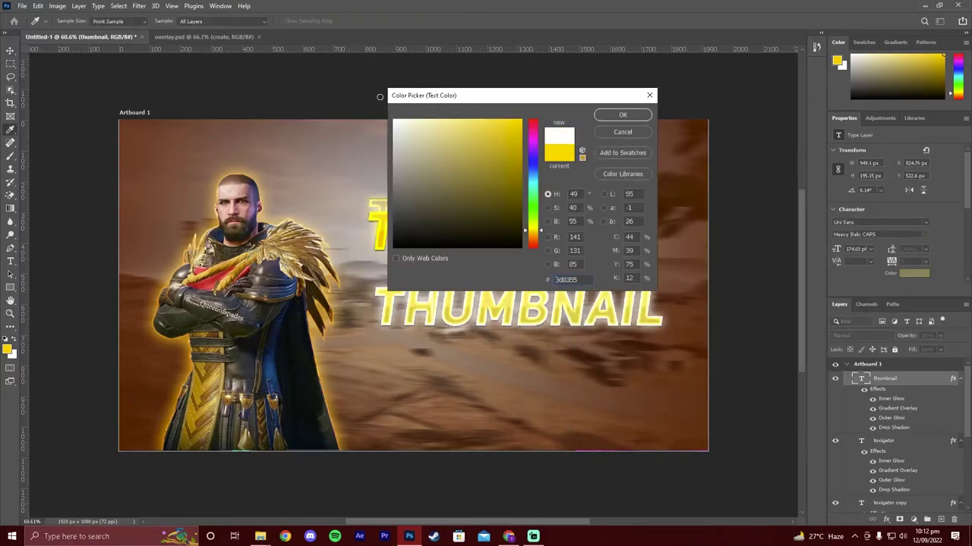
{"action": "left_click", "coordinate": [622, 115]}
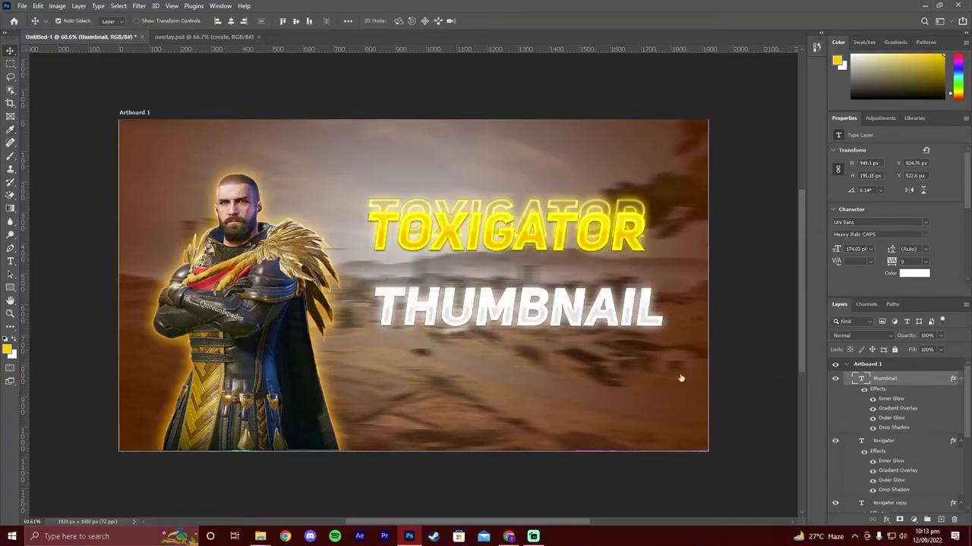
{"action": "left_click", "coordinate": [600, 338]}
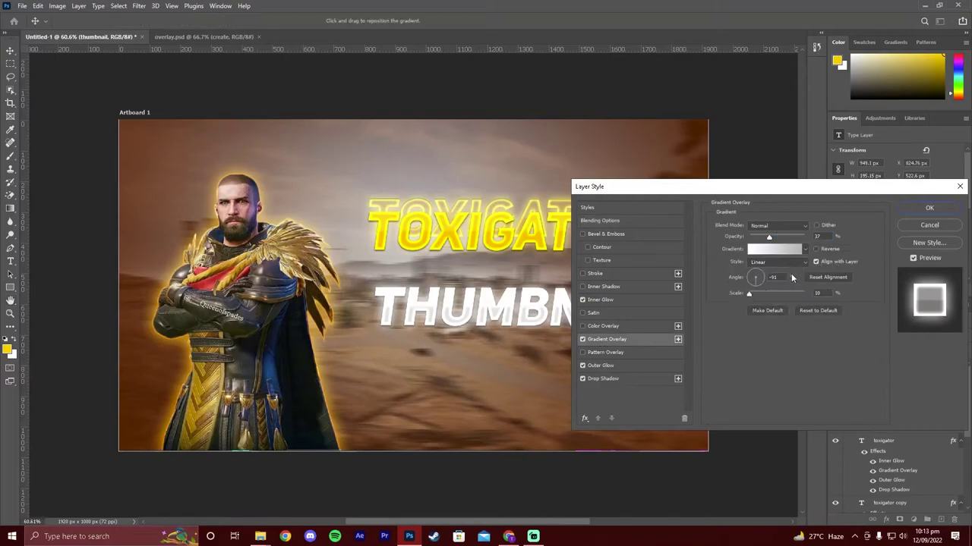
{"action": "left_click_drag", "start_coordinate": [763, 293], "coordinate": [725, 280]}
{"action": "left_click_drag", "start_coordinate": [768, 240], "coordinate": [785, 238]}
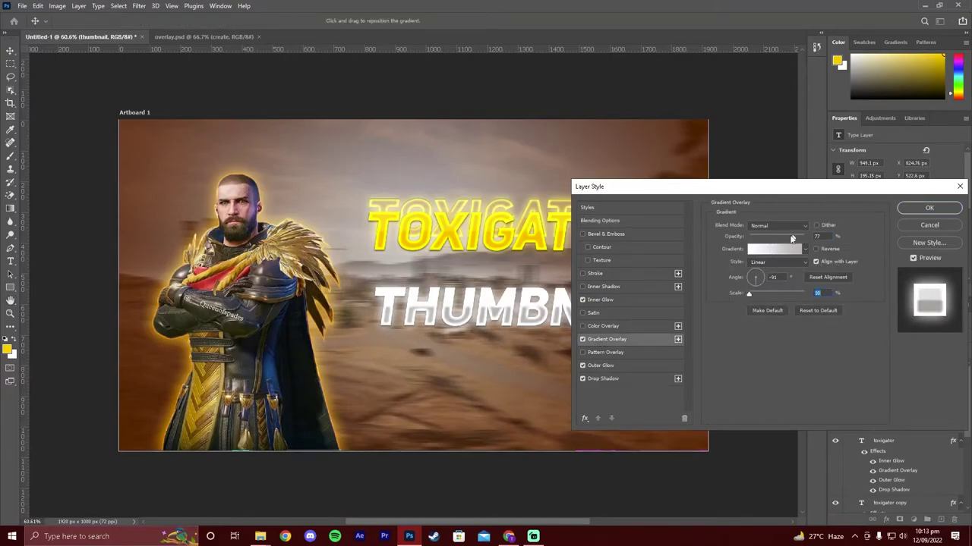
{"action": "left_click", "coordinate": [929, 208]}
{"action": "mouse_move", "coordinate": [595, 325]}
{"action": "left_mouse_down"}
{"action": "mouse_move", "coordinate": [613, 303]}
{"action": "mouse_move", "coordinate": [610, 310]}
{"action": "left_mouse_up"}
Step: Align the titles: lower both slightly and offset the TOXIGATOR echo 23 px lower
{"action": "left_click_drag", "start_coordinate": [584, 250], "coordinate": [584, 262]}
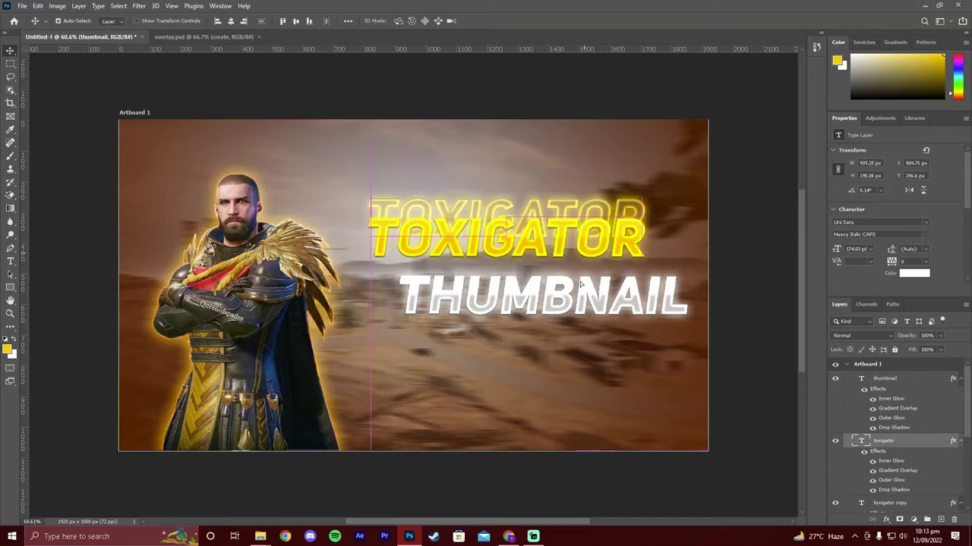
{"action": "left_click_drag", "start_coordinate": [579, 299], "coordinate": [579, 306]}
{"action": "left_click_drag", "start_coordinate": [538, 207], "coordinate": [537, 221]}
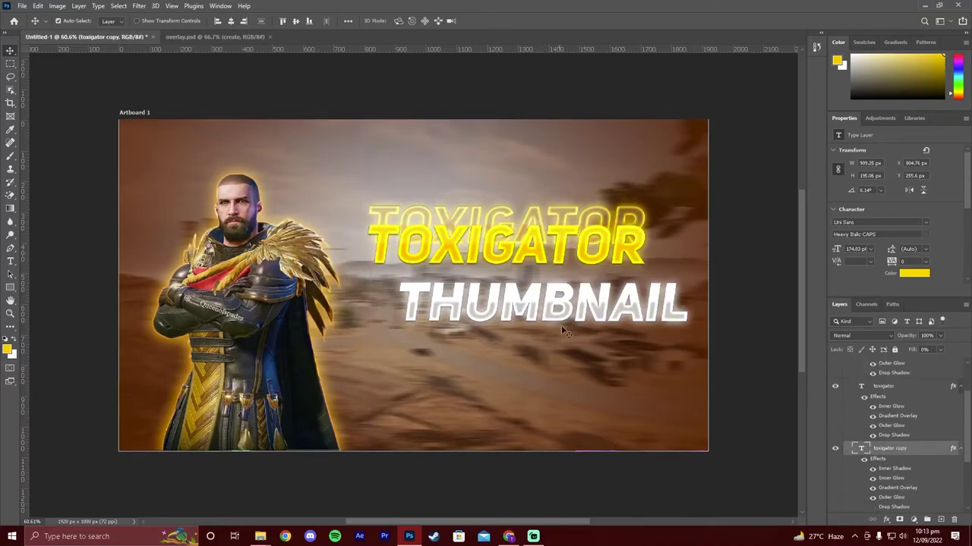
{"action": "left_click_drag", "start_coordinate": [556, 314], "coordinate": [558, 317]}
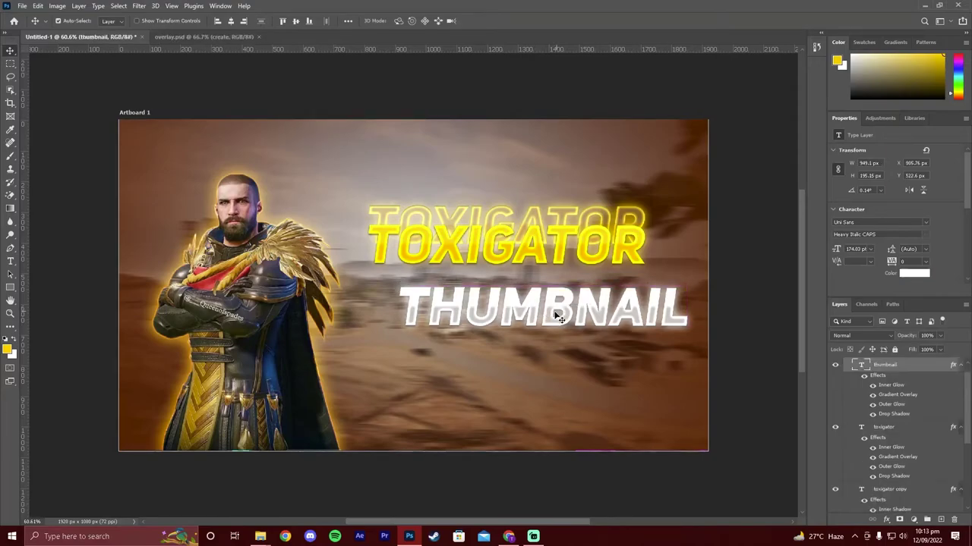
{"action": "key", "text": "Down"}
{"action": "key", "text": "Down"}
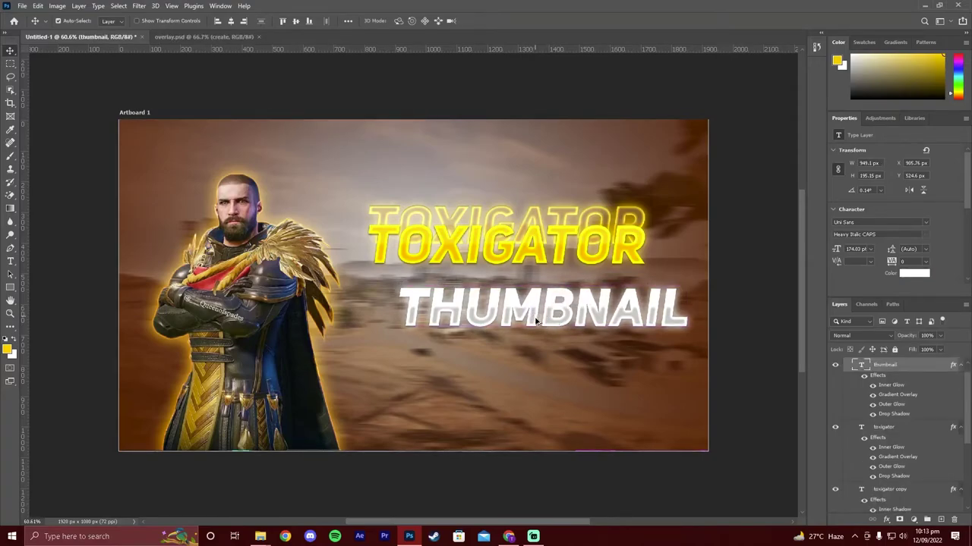
Step: Duplicate THUMBNAIL slightly lower, place the copy behind the original, and set its Fill to 0%
{"action": "left_click_drag", "start_coordinate": [536, 322], "coordinate": [536, 336]}
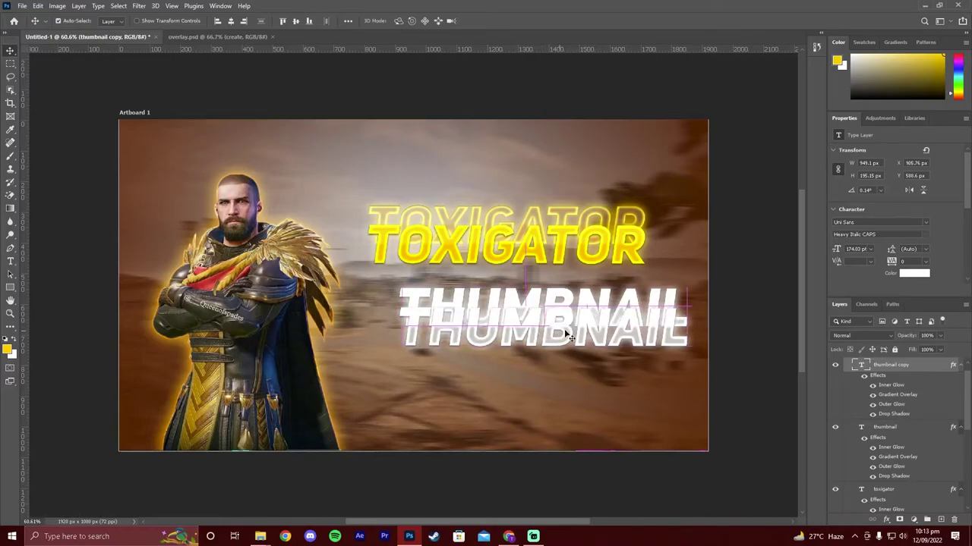
{"action": "left_click_drag", "start_coordinate": [890, 472], "coordinate": [890, 475]}
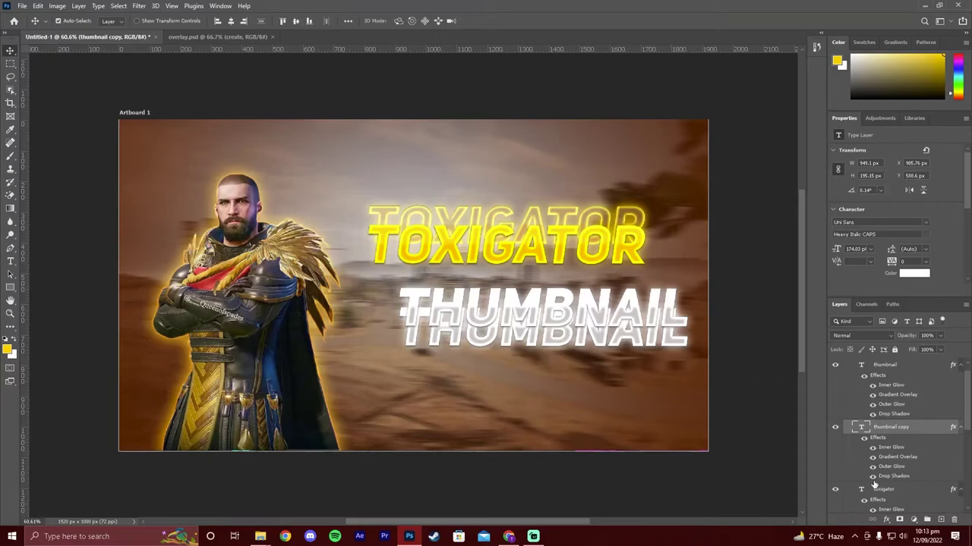
{"action": "left_click", "coordinate": [941, 351]}
{"action": "left_click_drag", "start_coordinate": [943, 363], "coordinate": [877, 366]}
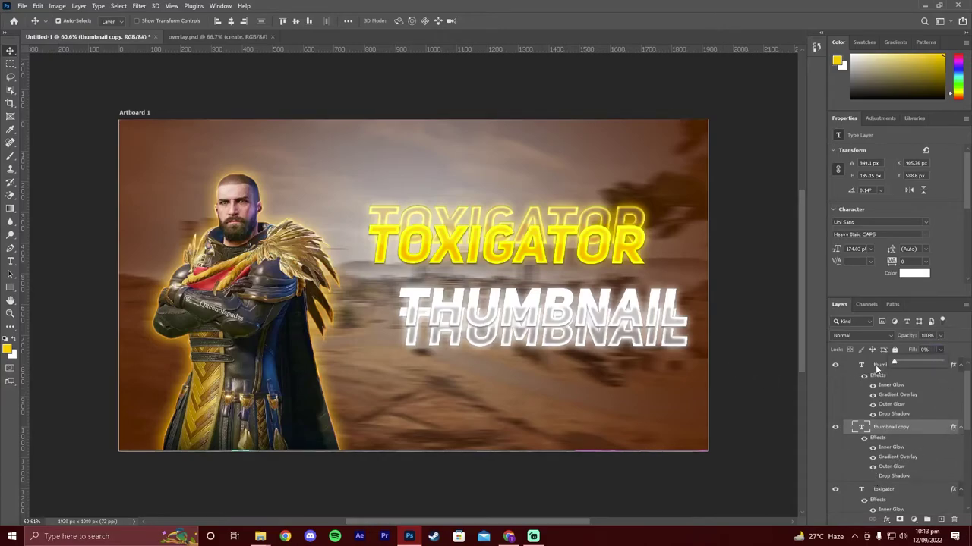
{"action": "left_click", "coordinate": [786, 405]}
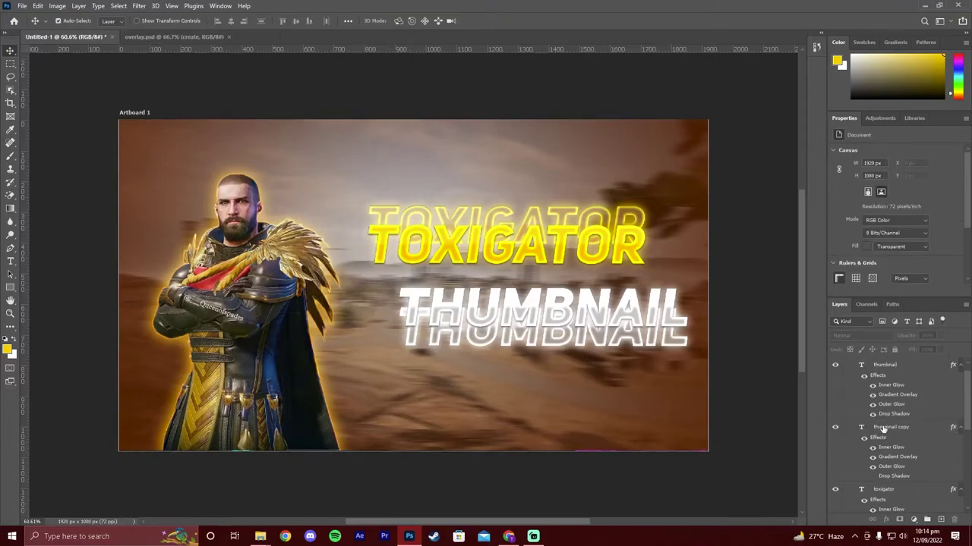
Step: Merge the THUMBNAIL echo with a new empty layer into a pixel layer
{"action": "left_click", "coordinate": [940, 519]}
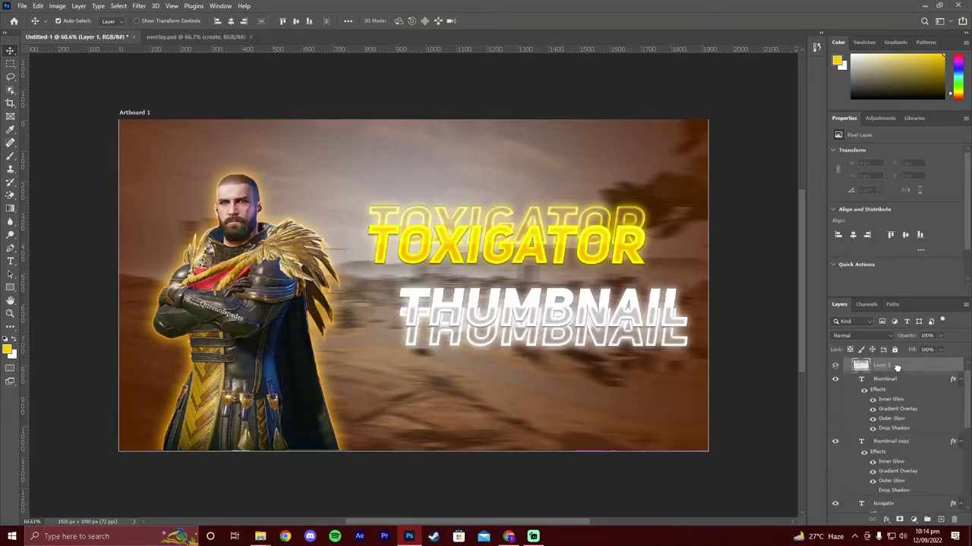
{"action": "left_click_drag", "start_coordinate": [897, 370], "coordinate": [898, 436]}
{"action": "left_click", "coordinate": [888, 441]}
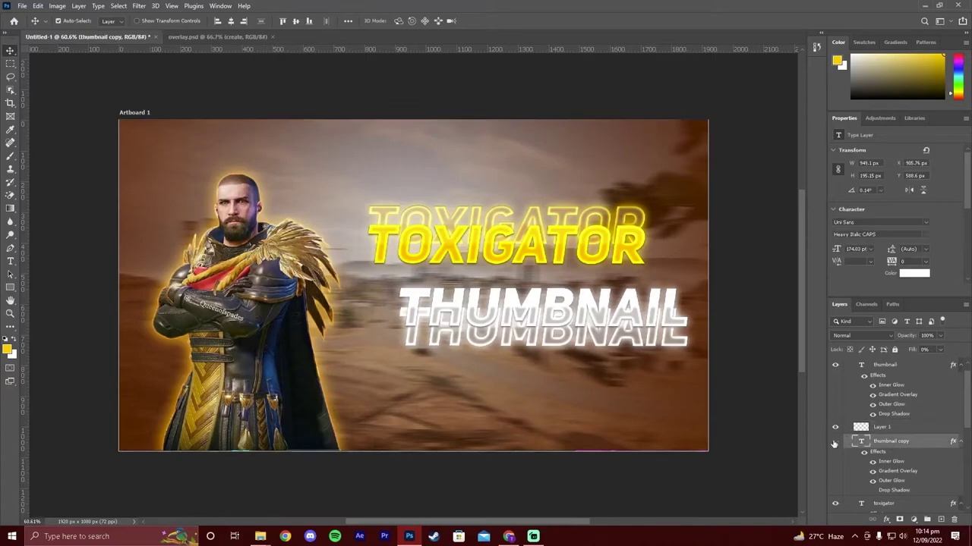
{"action": "left_click", "coordinate": [835, 441]}
{"action": "left_click", "coordinate": [883, 428], "text": "ctrl"}
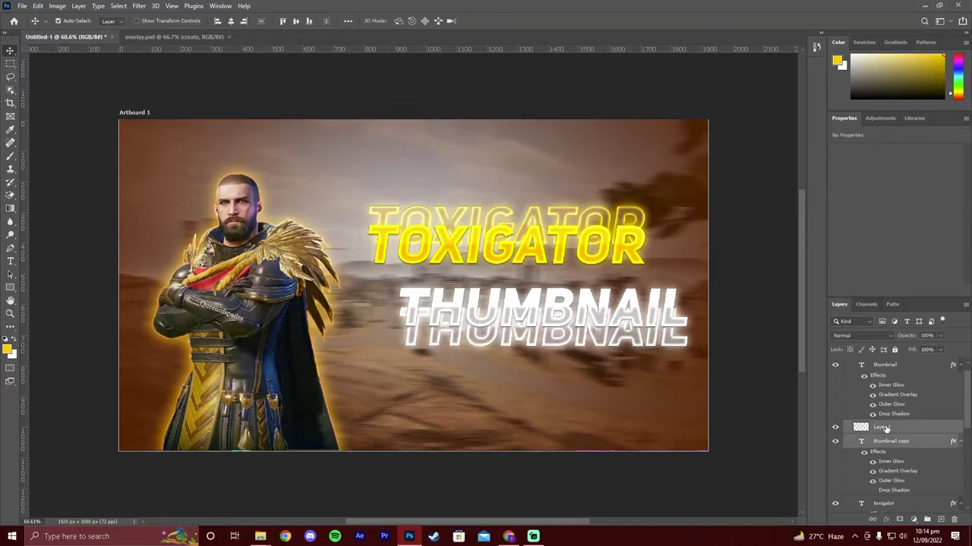
{"action": "key", "text": "ctrl+e"}
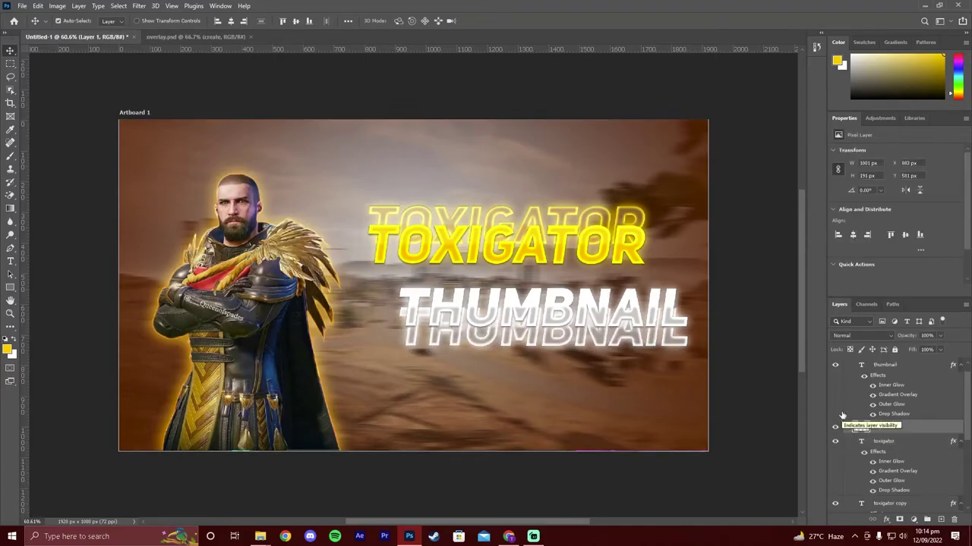
Step: Merge the TOXIGATOR echo with another empty layer into a pixel layer
{"action": "left_click", "coordinate": [942, 519]}
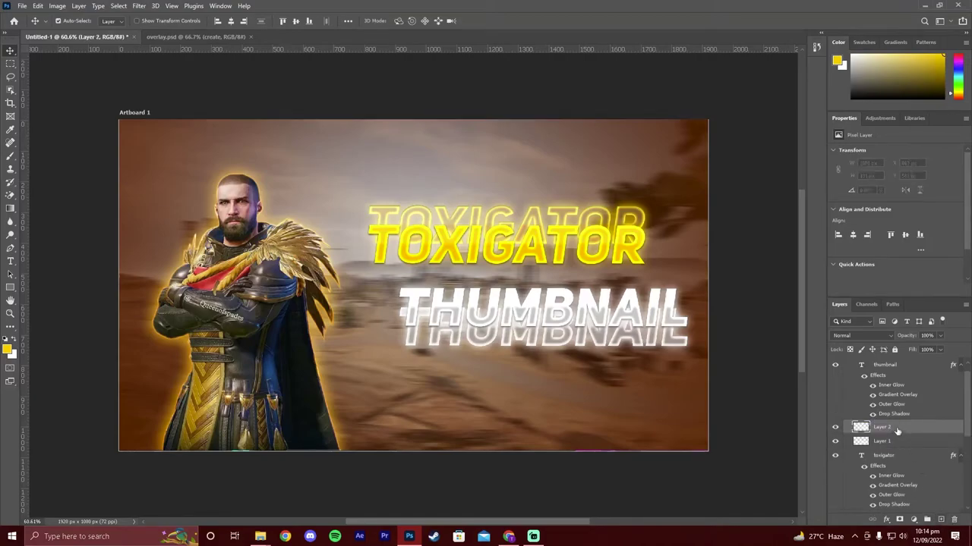
{"action": "left_click", "coordinate": [898, 373]}
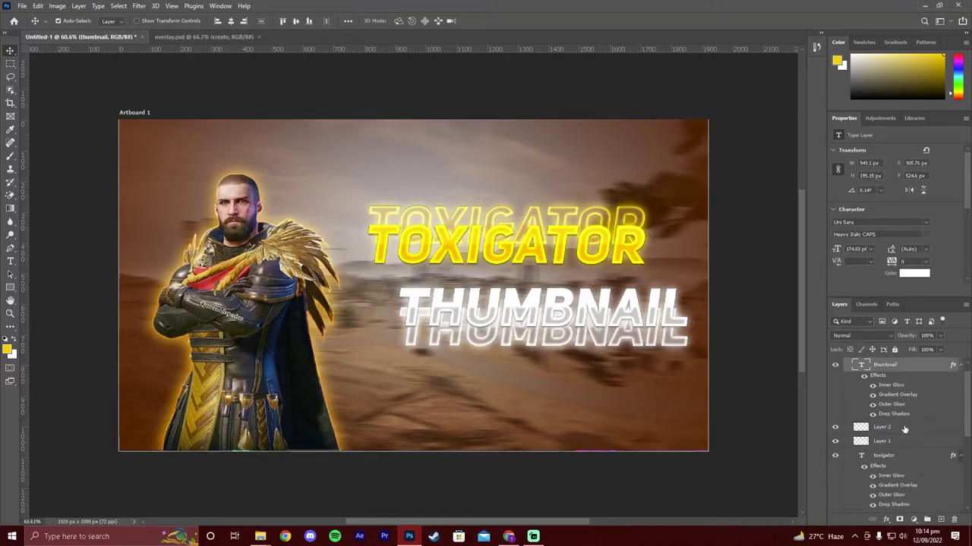
{"action": "left_click", "coordinate": [899, 429]}
{"action": "left_click_drag", "start_coordinate": [895, 430], "coordinate": [904, 408]}
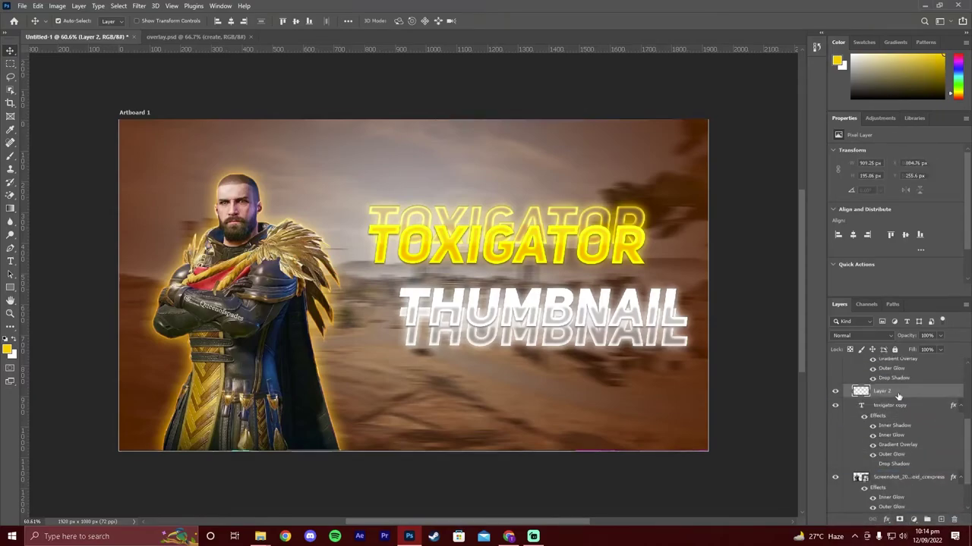
{"action": "left_click", "coordinate": [901, 406], "text": "shift"}
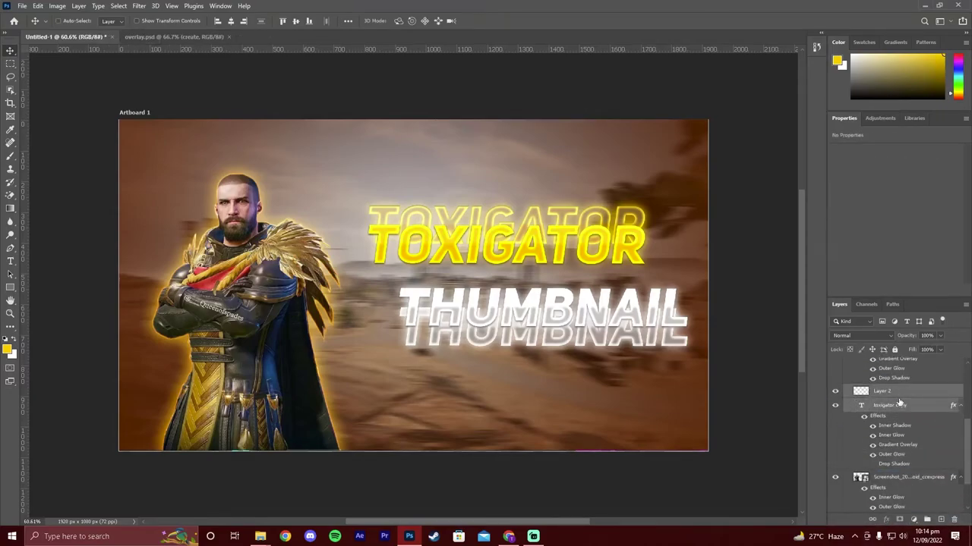
{"action": "key", "text": "ctrl+e"}
Step: Set both echo pixel layers to Linear Dodge (Add) blending
{"action": "scroll", "coordinate": [890, 440], "scroll_direction": "up", "scroll_amount": 3}
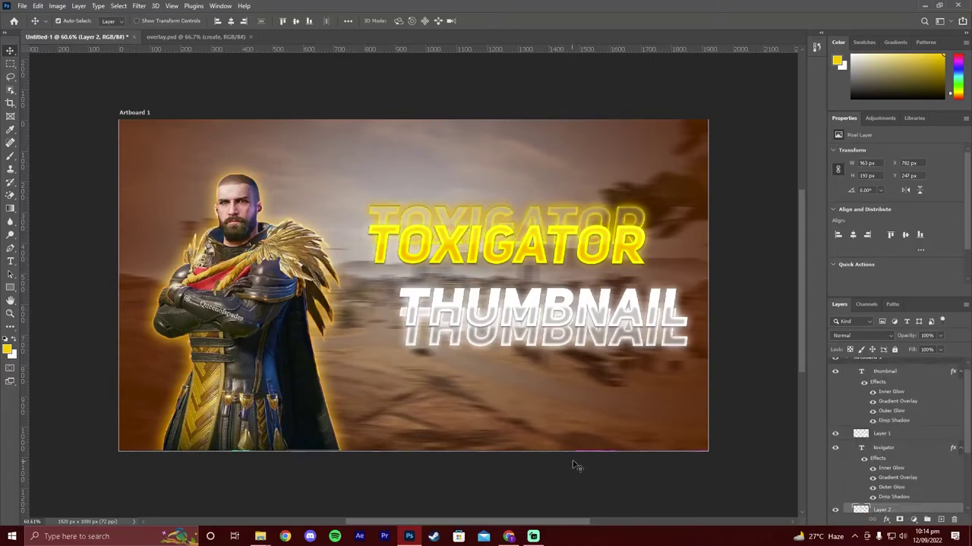
{"action": "scroll", "coordinate": [928, 479], "scroll_direction": "up", "scroll_amount": 2}
{"action": "scroll", "coordinate": [927, 480], "scroll_direction": "down", "scroll_amount": 3}
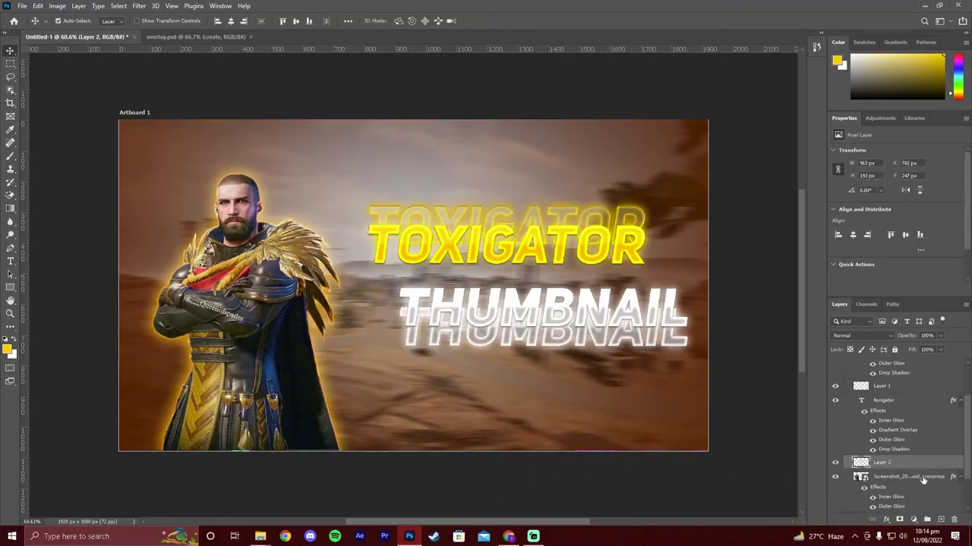
{"action": "scroll", "coordinate": [905, 470], "scroll_direction": "up", "scroll_amount": 2}
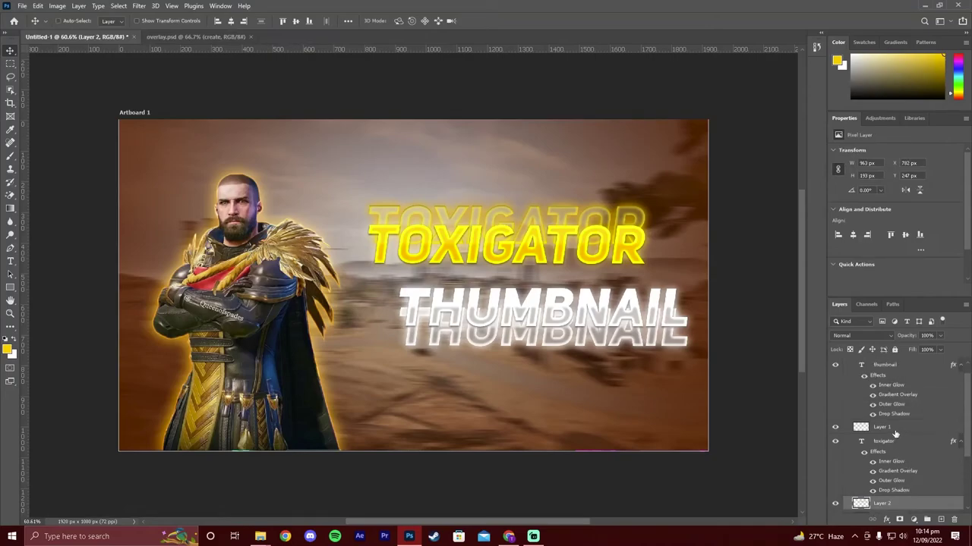
{"action": "left_click", "coordinate": [893, 427], "text": "ctrl"}
{"action": "left_click", "coordinate": [861, 336]}
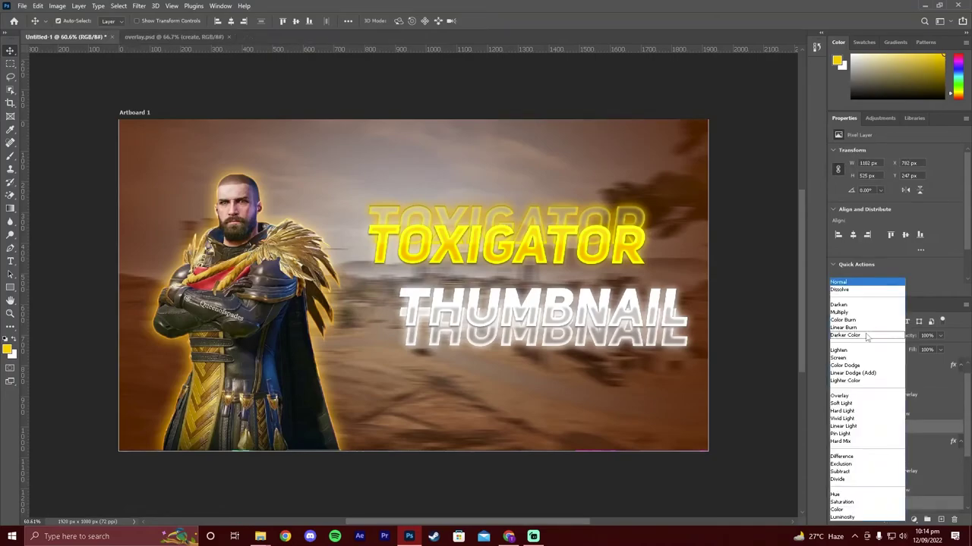
{"action": "left_click", "coordinate": [858, 374]}
{"action": "left_click", "coordinate": [641, 460]}
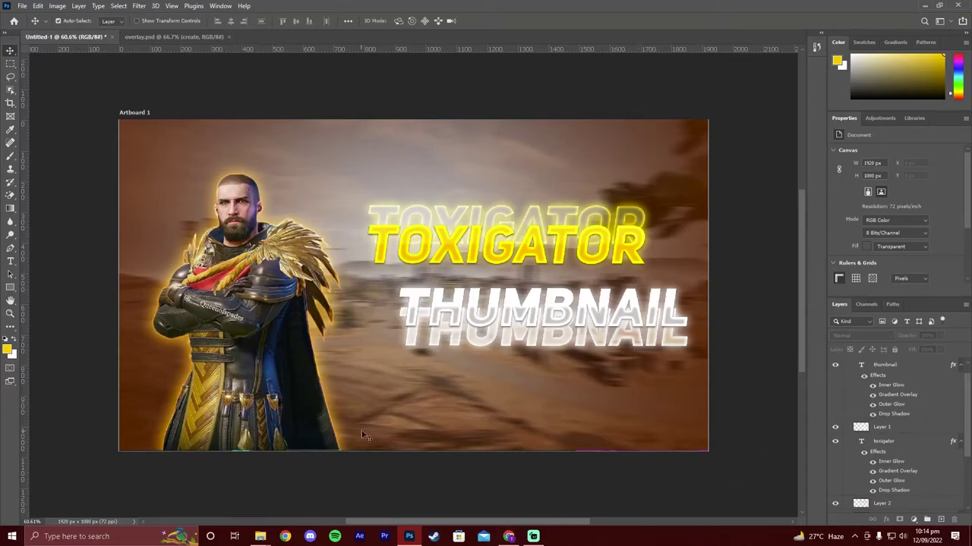
Step: Lower the THUMBNAIL echo layer's Fill to 50%
{"action": "left_click", "coordinate": [882, 427]}
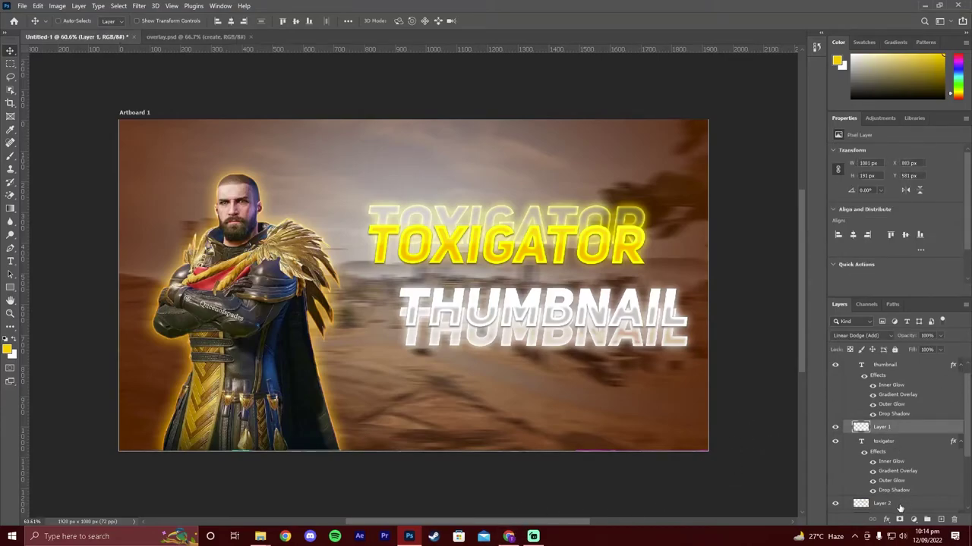
{"action": "left_click", "coordinate": [940, 350]}
{"action": "left_click_drag", "start_coordinate": [941, 358], "coordinate": [897, 359]}
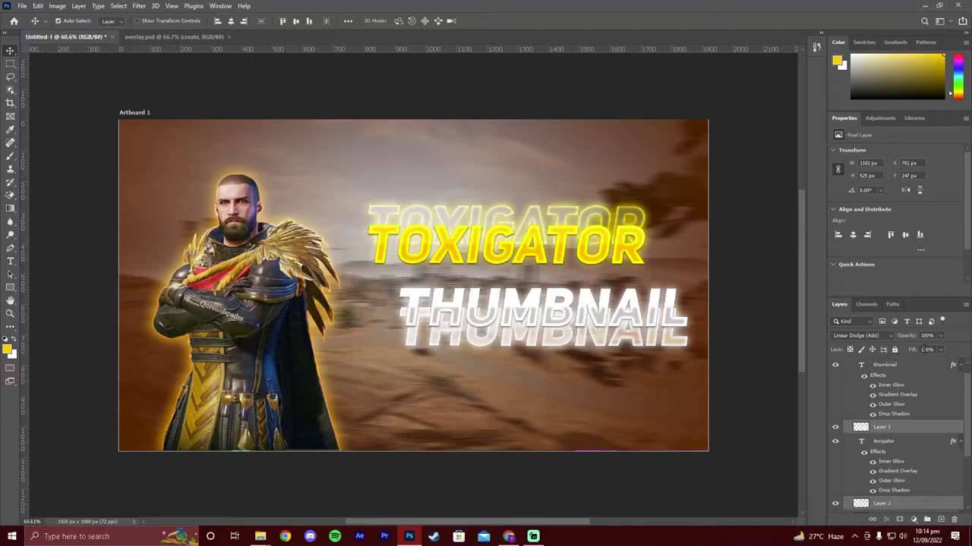
{"action": "type", "text": "50"}
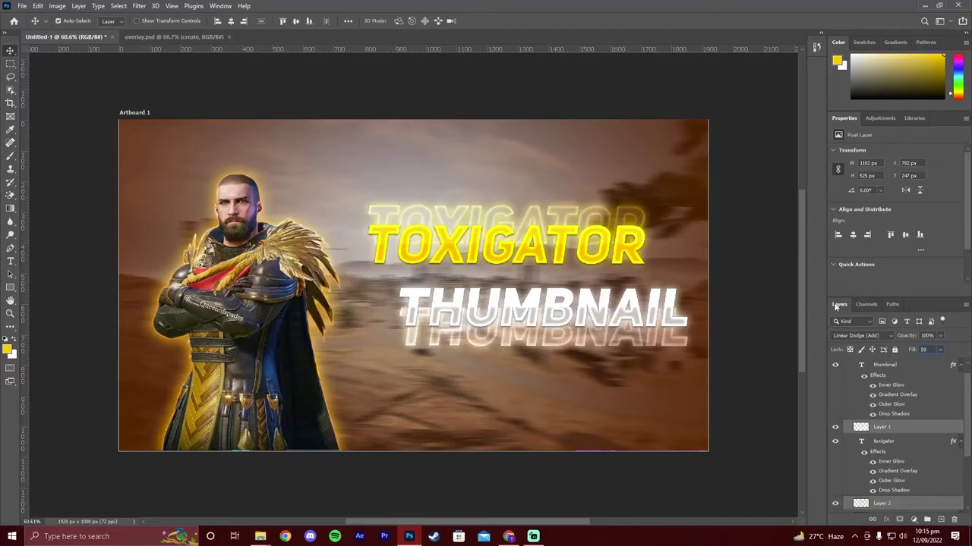
{"action": "left_click", "coordinate": [88, 129]}
{"action": "scroll", "coordinate": [309, 274], "scroll_direction": "down", "scroll_amount": 1}
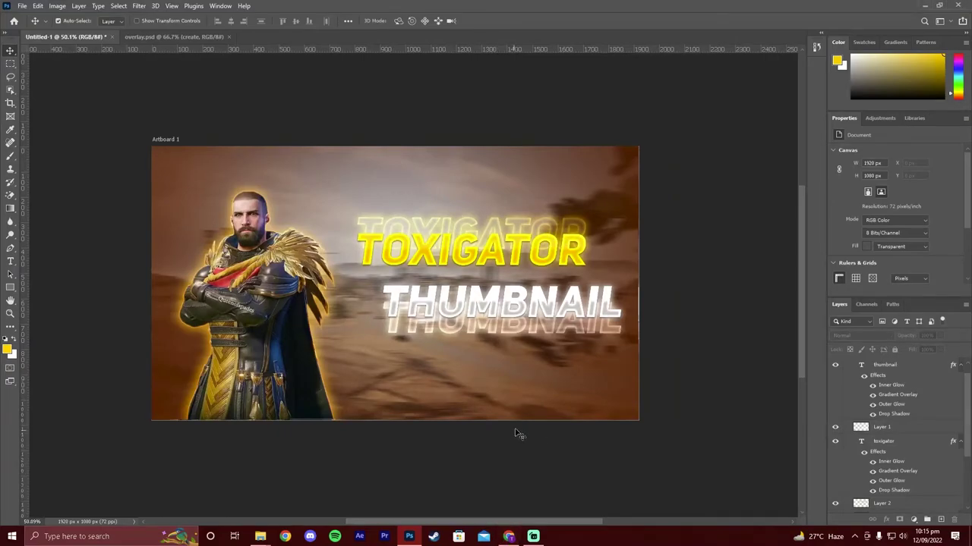
Step: Nudge the white THUMBNAIL title and its echo upward a few pixels
{"action": "left_click_drag", "start_coordinate": [441, 308], "coordinate": [443, 288]}
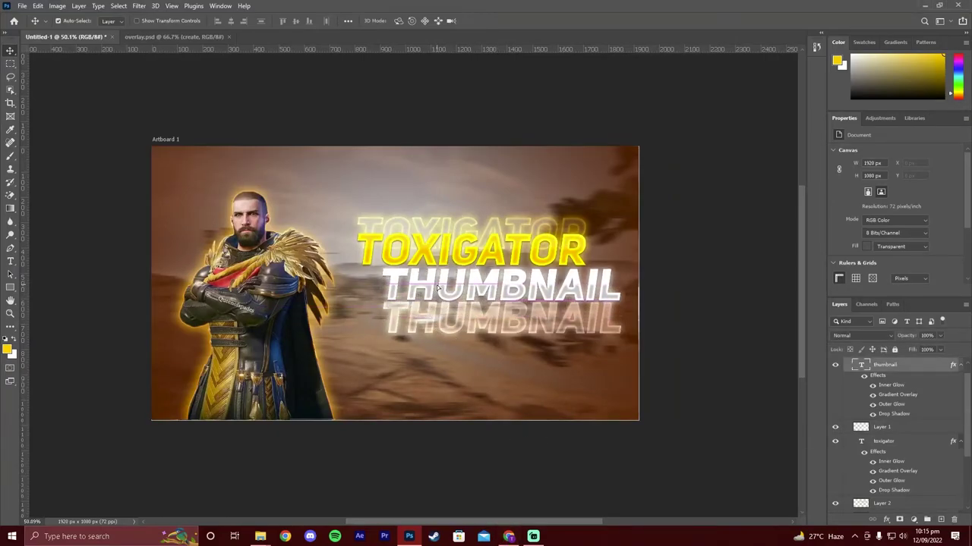
{"action": "left_click_drag", "start_coordinate": [478, 328], "coordinate": [478, 318]}
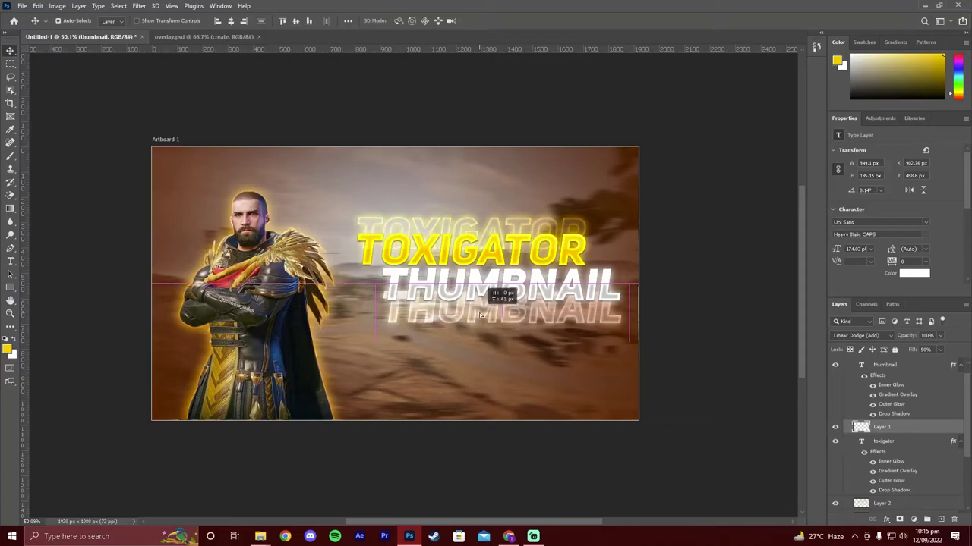
{"action": "left_click_drag", "start_coordinate": [478, 342], "coordinate": [467, 314]}
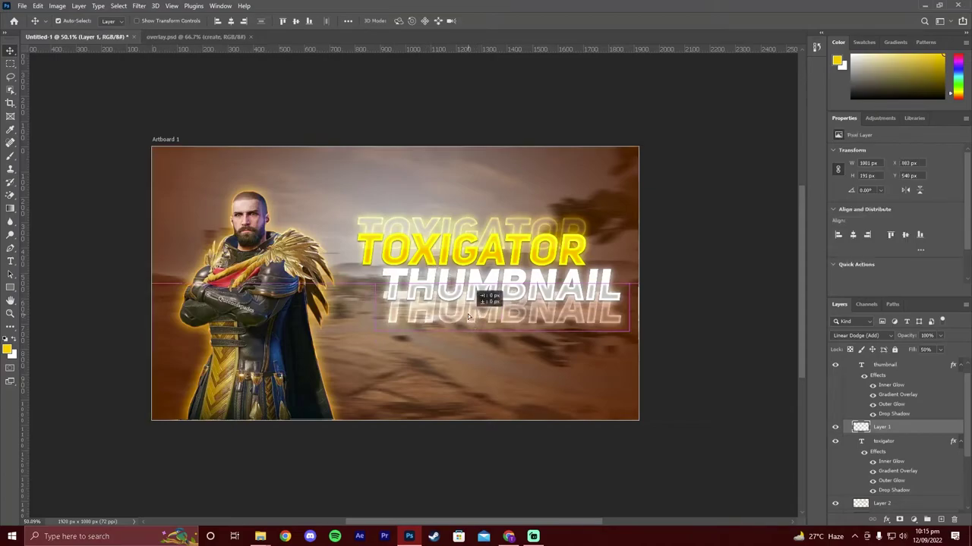
{"action": "left_click", "coordinate": [448, 477]}
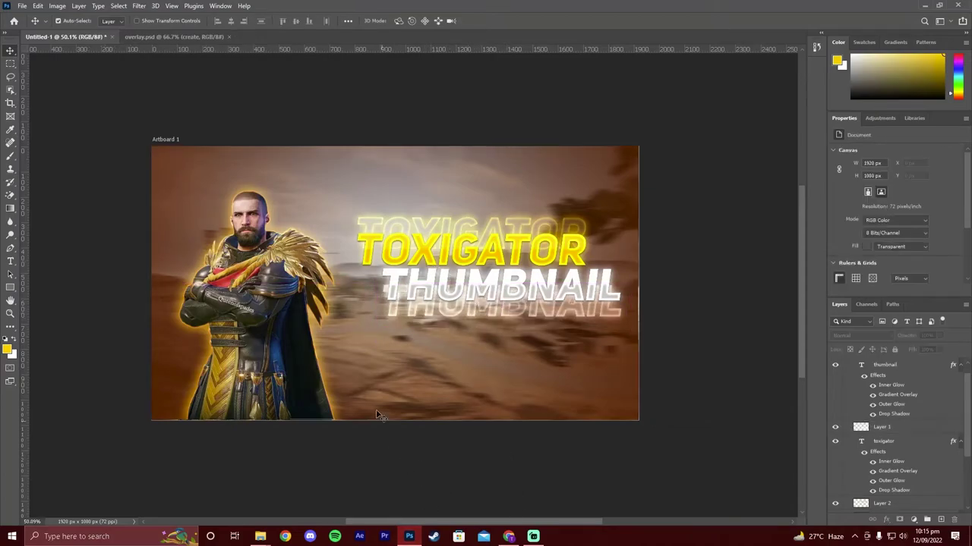
Step: Select the THUMBNAIL, Gradient Fill 1, TOXIGATOR echo and TOXIGATOR title layers in turn
{"action": "left_click", "coordinate": [447, 293]}
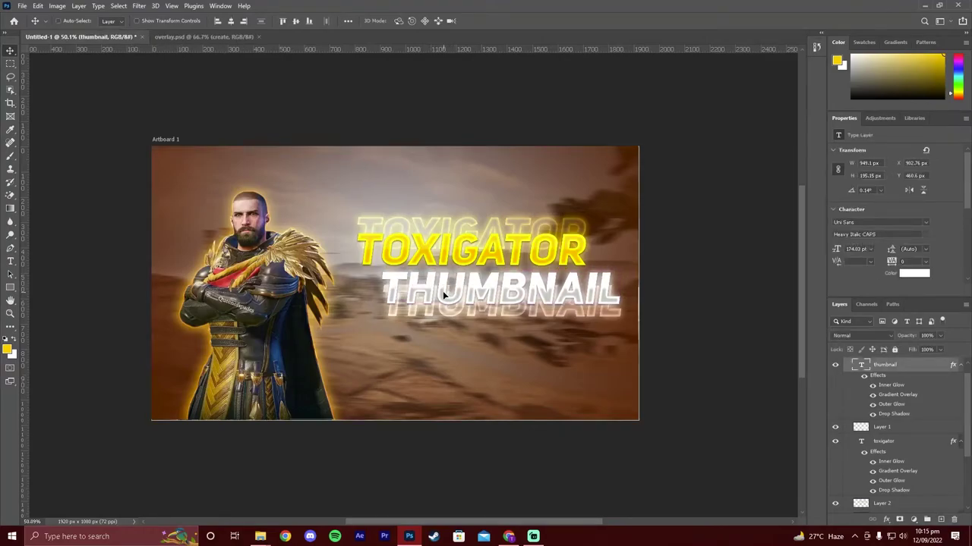
{"action": "left_click", "coordinate": [464, 341], "text": "ctrl"}
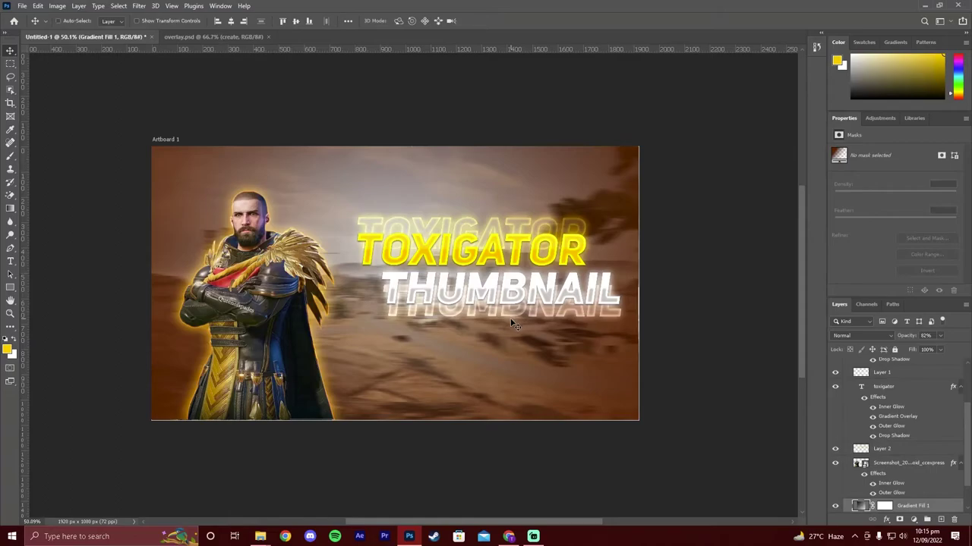
{"action": "left_click", "coordinate": [881, 449]}
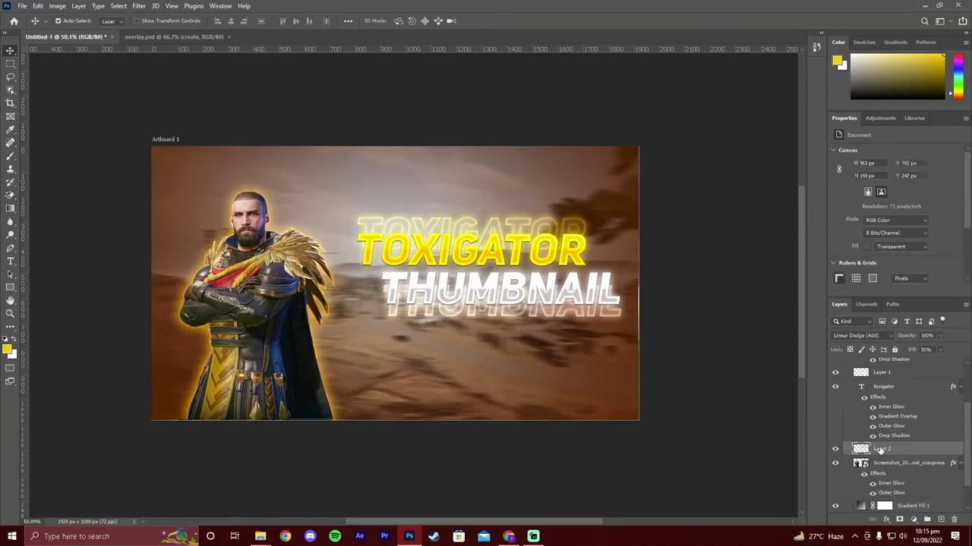
{"action": "scroll", "coordinate": [880, 449], "scroll_direction": "up", "scroll_amount": 3}
{"action": "left_click", "coordinate": [885, 453]}
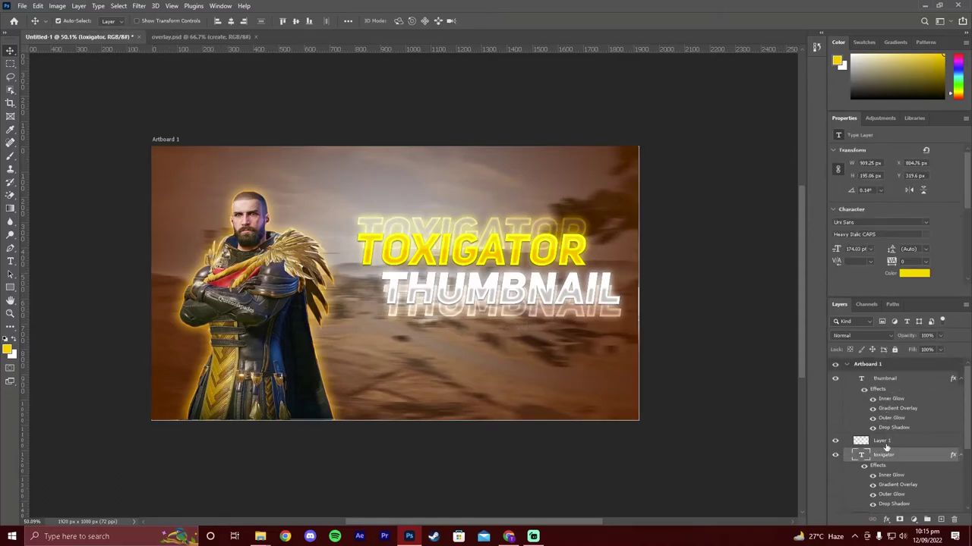
{"action": "right_click", "coordinate": [885, 454]}
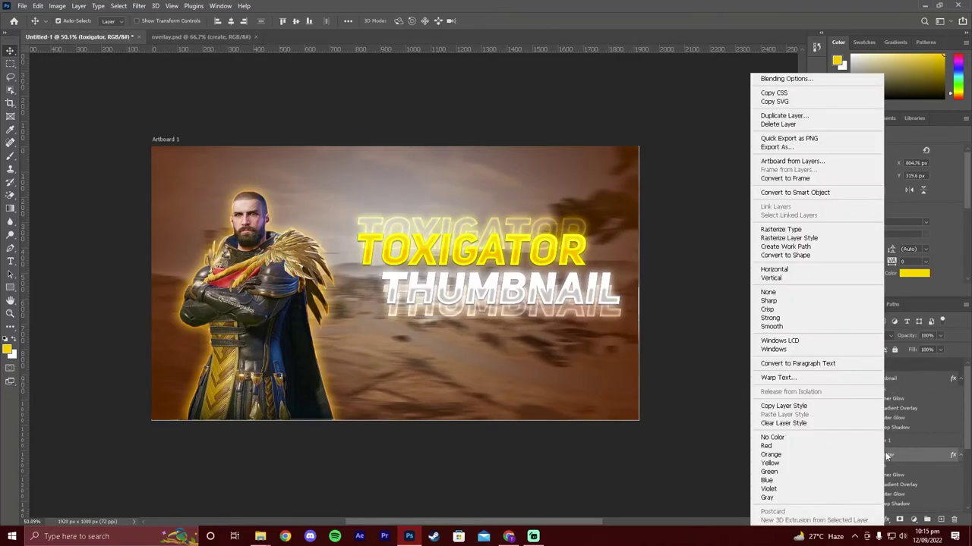
{"action": "left_click", "coordinate": [805, 194]}
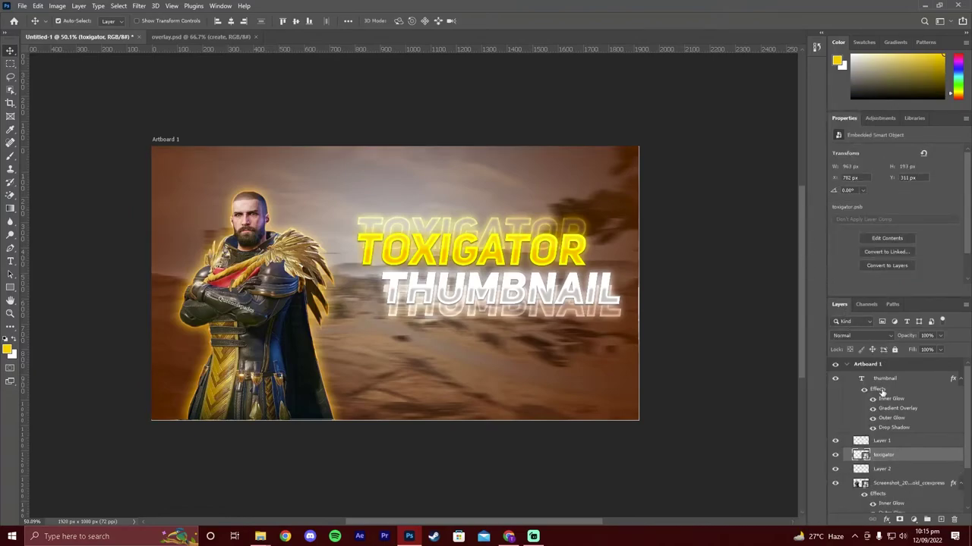
{"action": "right_click", "coordinate": [881, 378]}
{"action": "left_click", "coordinate": [805, 191]}
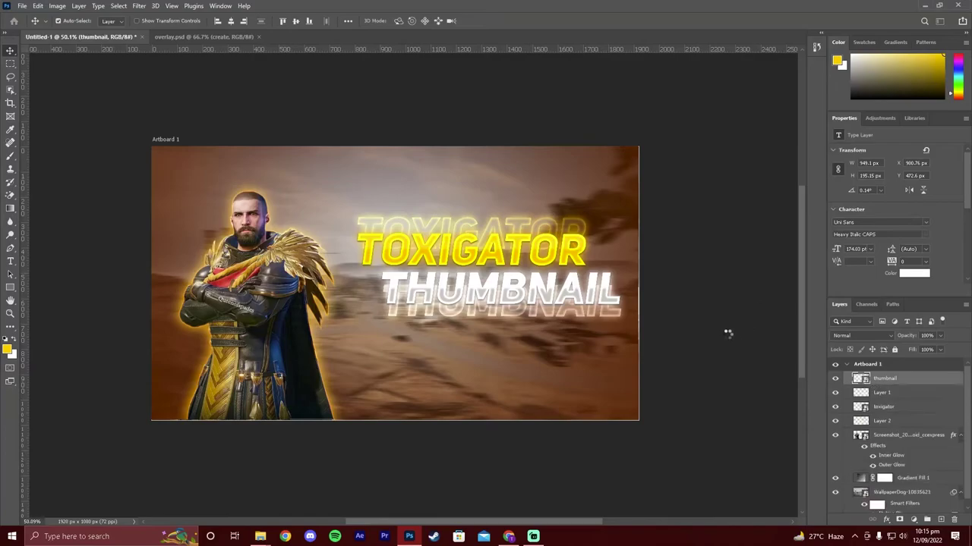
{"action": "left_click", "coordinate": [531, 426]}
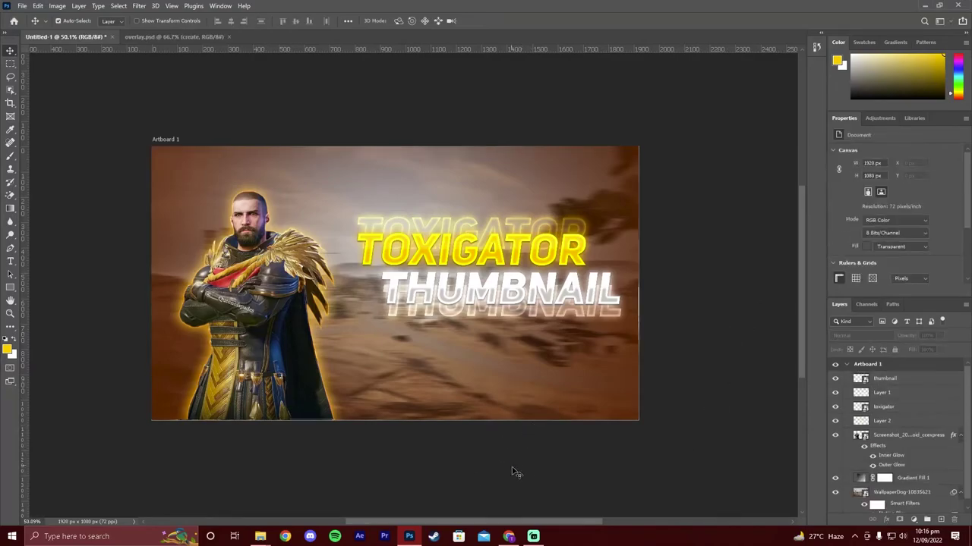
{"action": "left_click", "coordinate": [884, 378]}
{"action": "left_click", "coordinate": [882, 421], "text": "shift"}
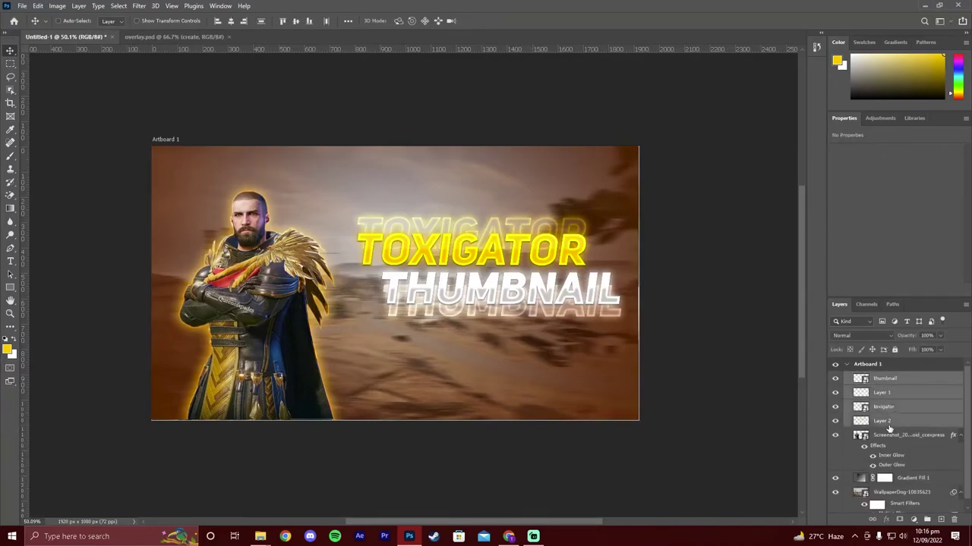
{"action": "key", "text": "ctrl"}
{"action": "key", "text": "ctrl+g"}
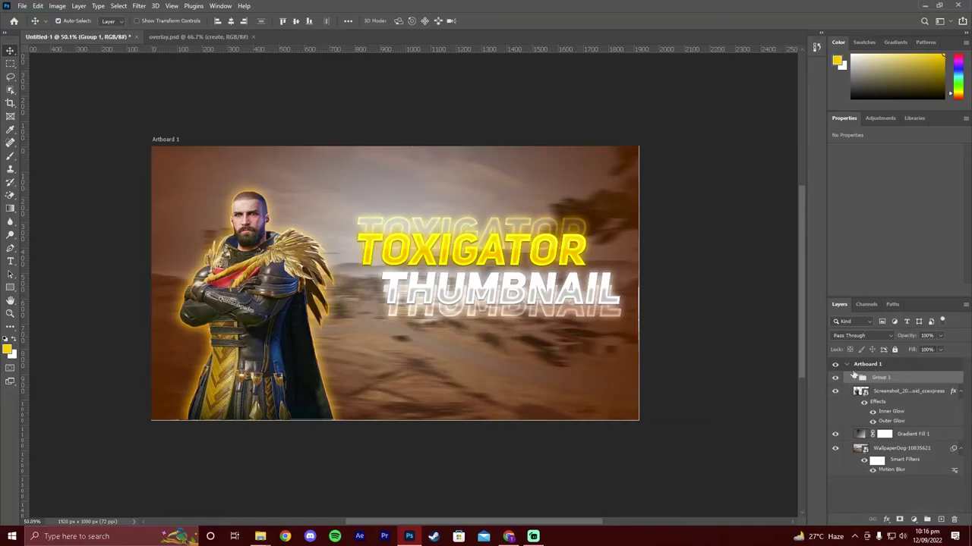
Step: Rotate the title group about 3° with Free Transform and commit it
{"action": "key", "text": "ctrl+t"}
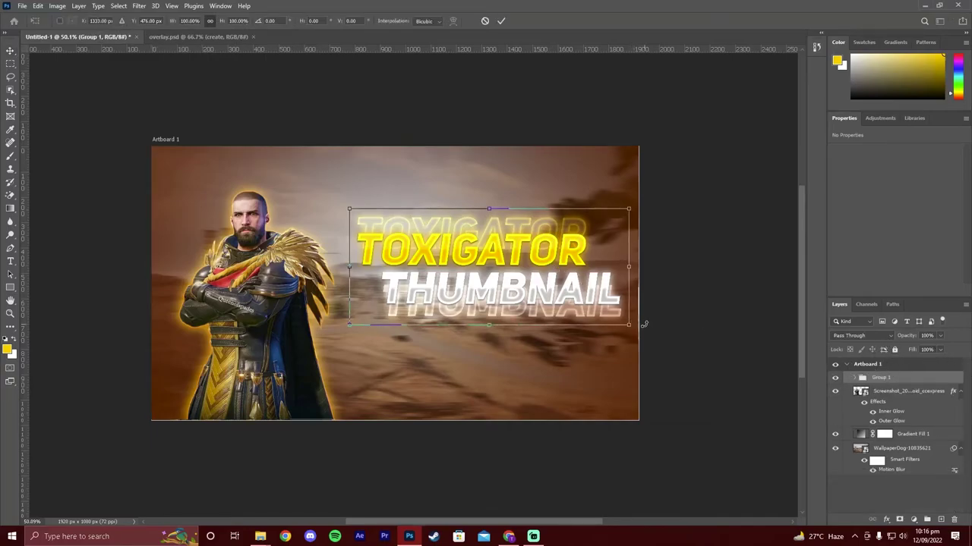
{"action": "left_click_drag", "start_coordinate": [644, 325], "coordinate": [663, 303]}
{"action": "left_click_drag", "start_coordinate": [583, 292], "coordinate": [575, 291]}
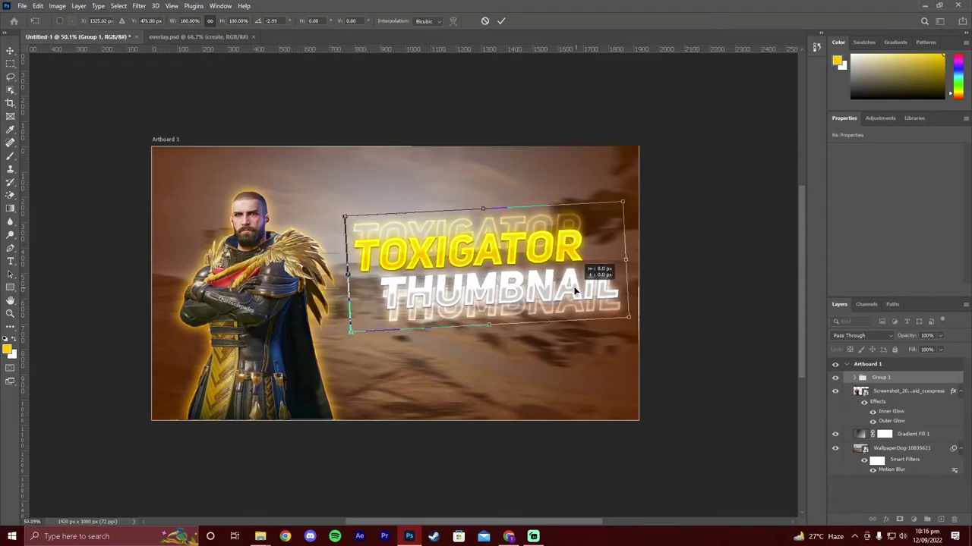
{"action": "key", "text": "ctrl+z"}
{"action": "key", "text": "ctrl+z"}
{"action": "key", "text": "Return"}
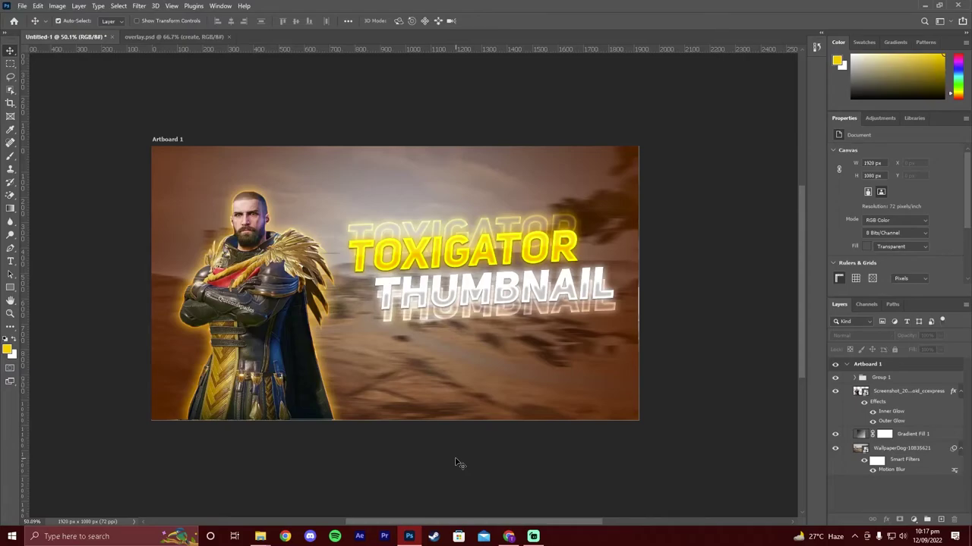
Step: Stamp all visible layers into a new Layer 3 and convert it to a Smart Object
{"action": "key", "text": "ctrl+shift+alt+e"}
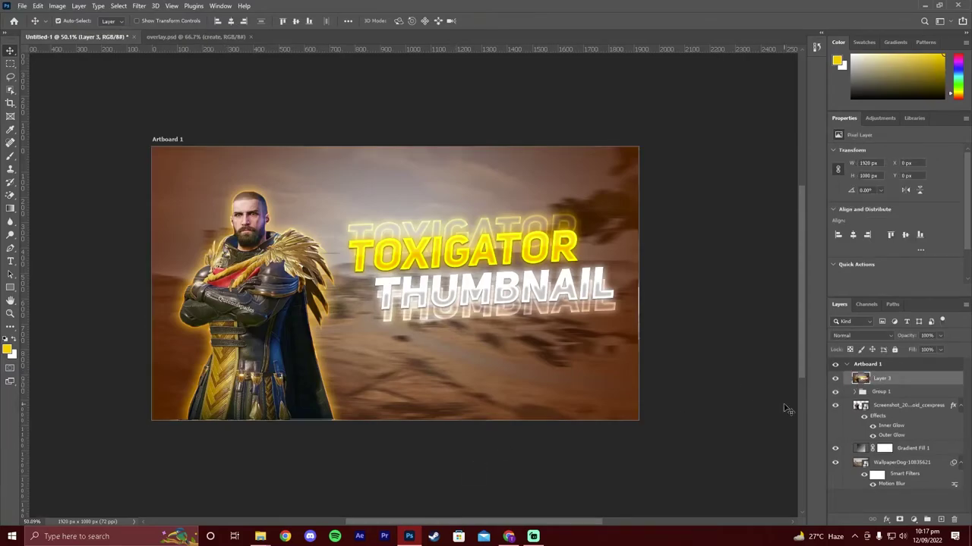
{"action": "left_click", "coordinate": [861, 381], "text": "ctrl"}
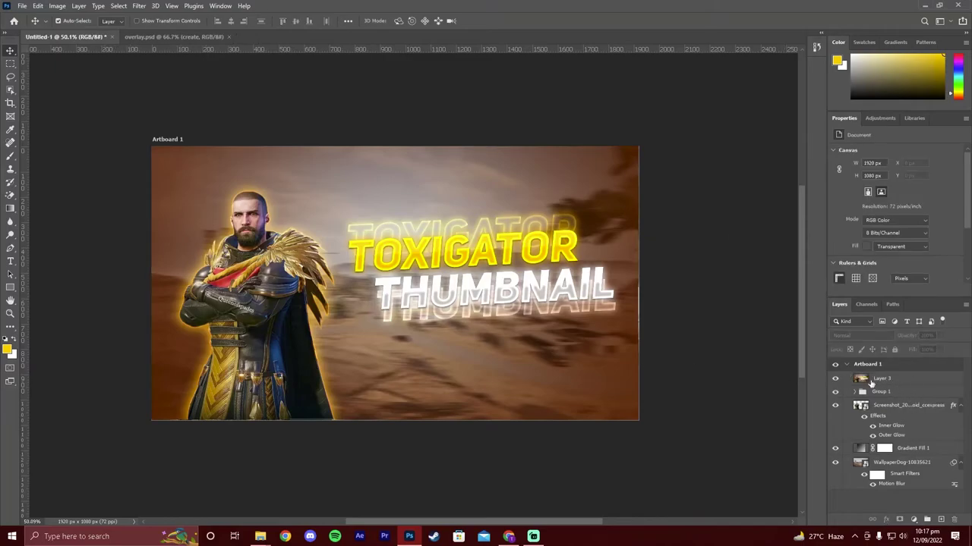
{"action": "right_click", "coordinate": [865, 378]}
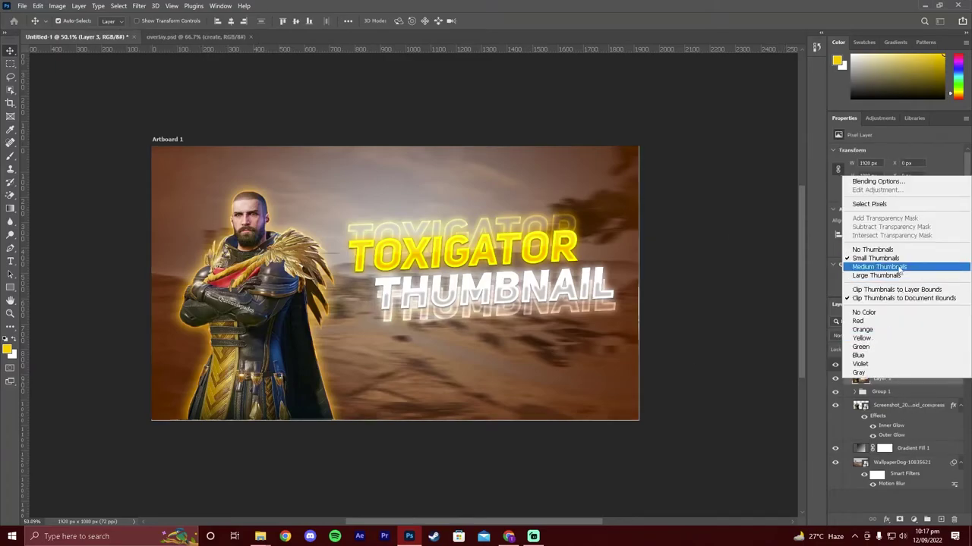
{"action": "left_click", "coordinate": [774, 364]}
{"action": "right_click", "coordinate": [887, 384]}
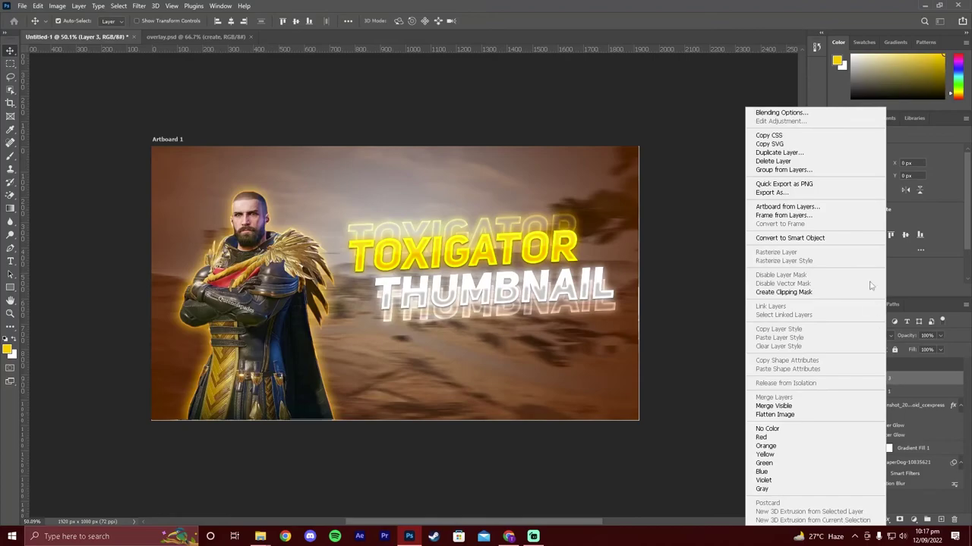
{"action": "left_click", "coordinate": [790, 237]}
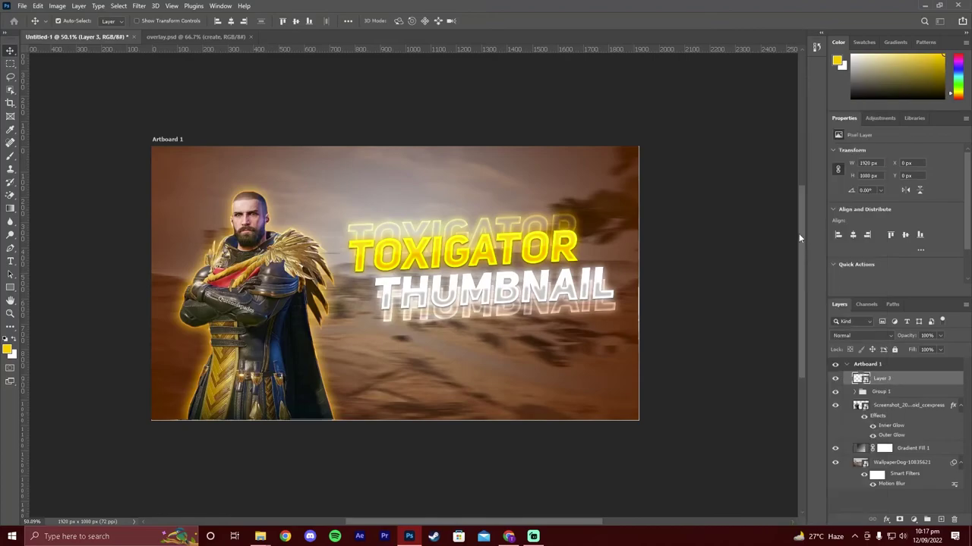
{"action": "left_click", "coordinate": [140, 6]}
Step: In the Camera Raw Filter, raise Contrast and Texture and set Clarity to +46
{"action": "left_click", "coordinate": [168, 81]}
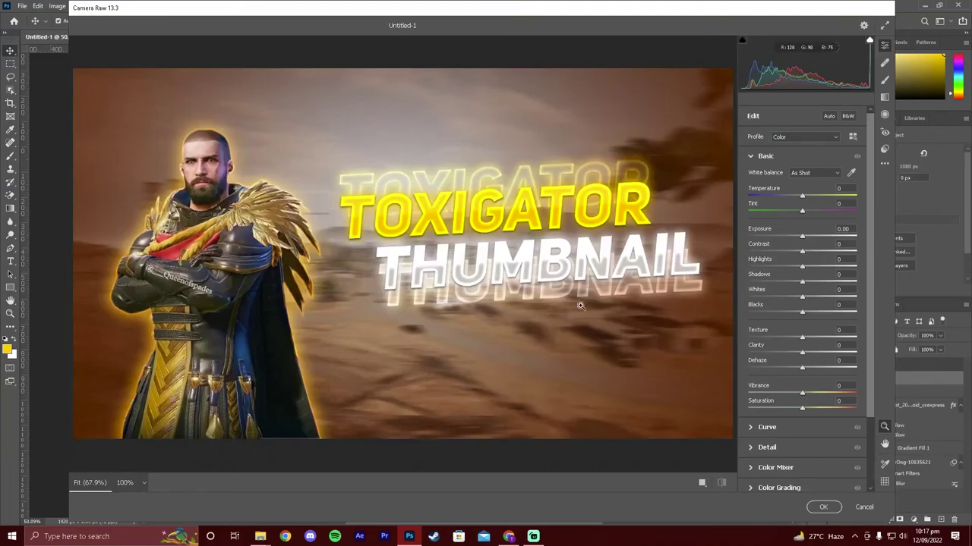
{"action": "left_click_drag", "start_coordinate": [803, 255], "coordinate": [816, 255]}
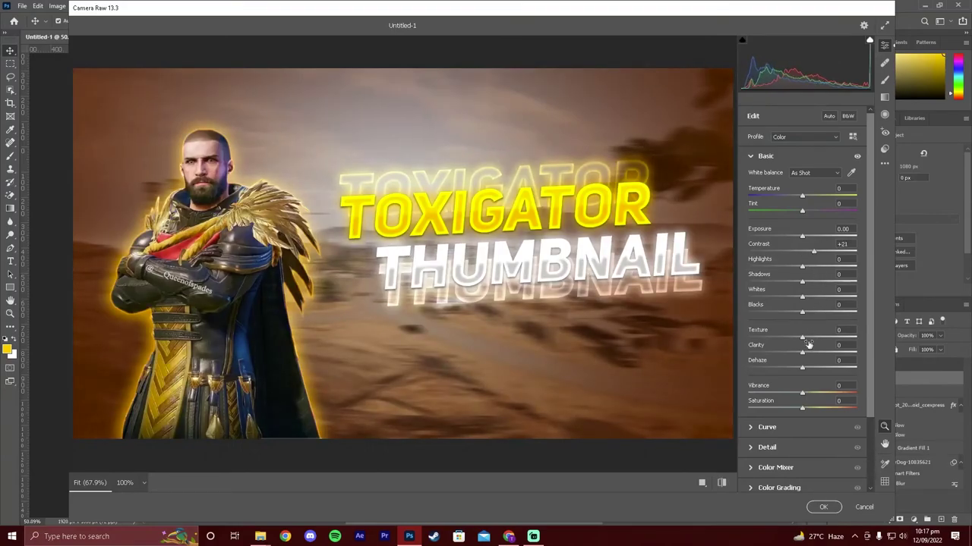
{"action": "left_click_drag", "start_coordinate": [803, 337], "coordinate": [825, 337]}
{"action": "left_click_drag", "start_coordinate": [803, 355], "coordinate": [828, 352]}
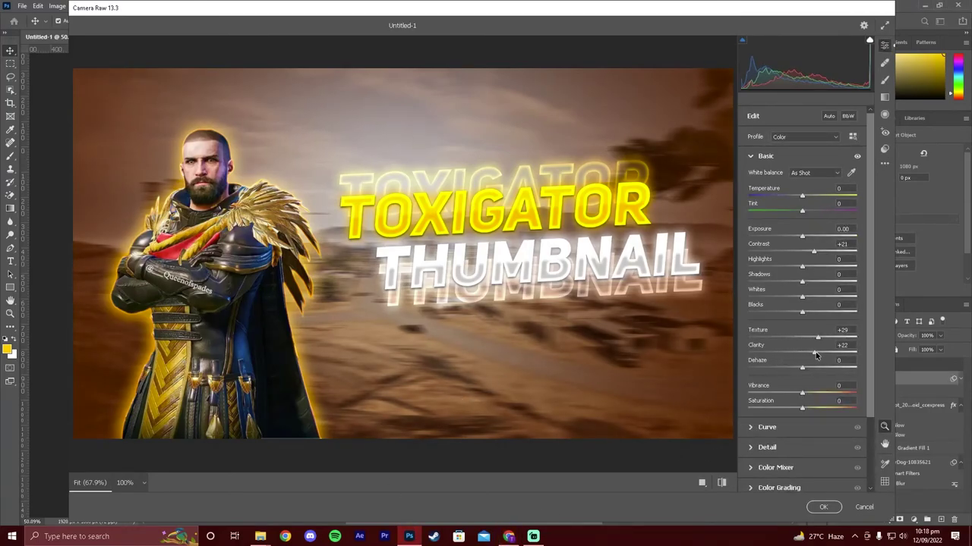
Step: Edit the Point Curve, lifting the dark end and adding a highlight point
{"action": "left_click", "coordinate": [756, 161]}
{"action": "left_click", "coordinate": [752, 177]}
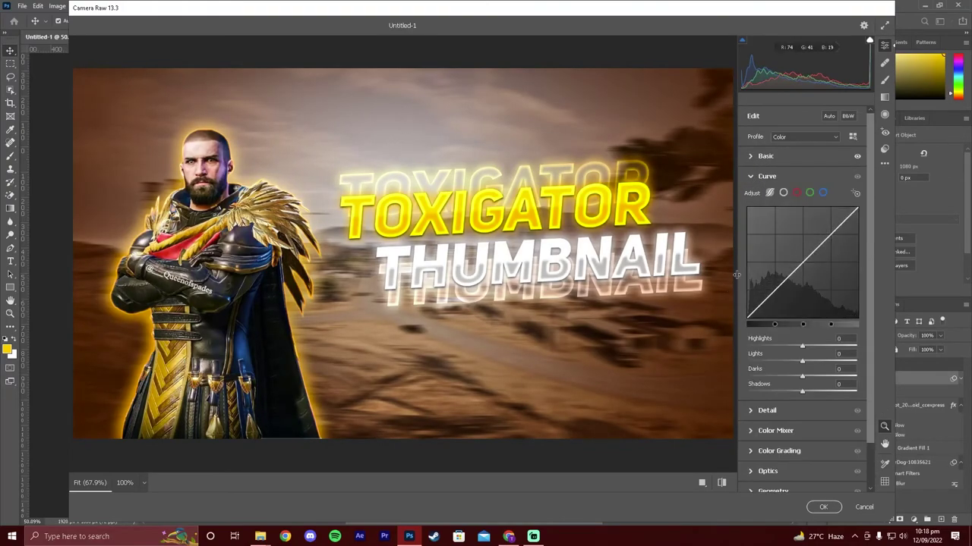
{"action": "left_click", "coordinate": [785, 194]}
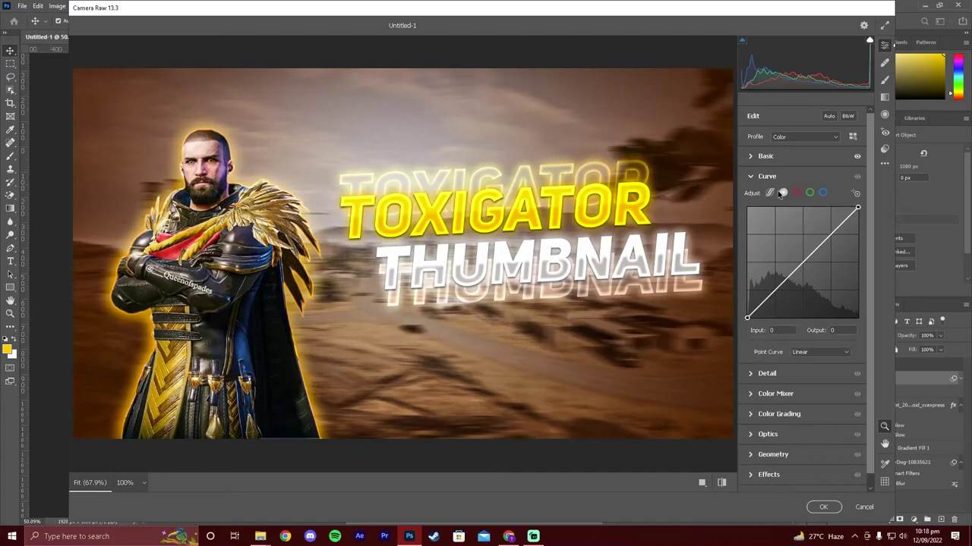
{"action": "left_click_drag", "start_coordinate": [747, 319], "coordinate": [764, 297]}
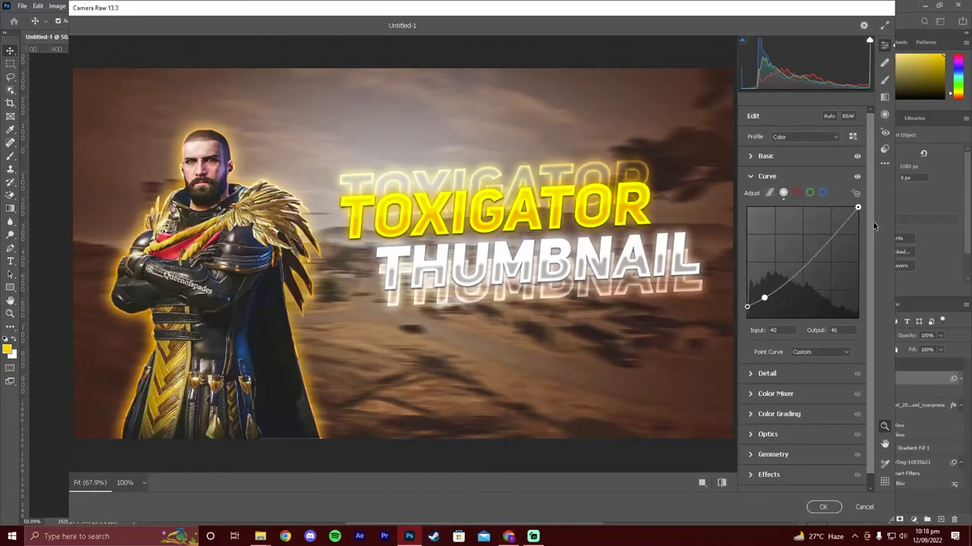
{"action": "left_click", "coordinate": [841, 223]}
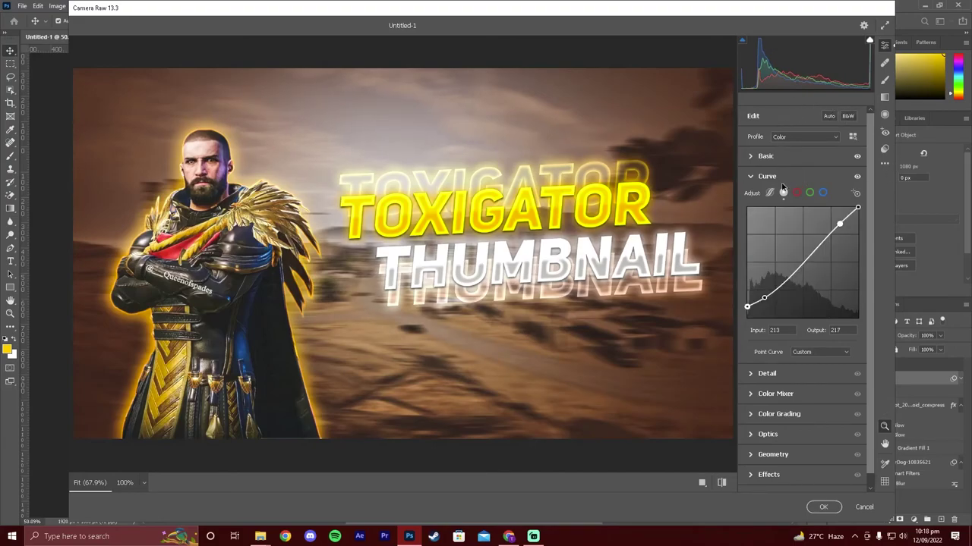
Step: Set Sharpening to 21 with Masking at 100
{"action": "left_click", "coordinate": [758, 177]}
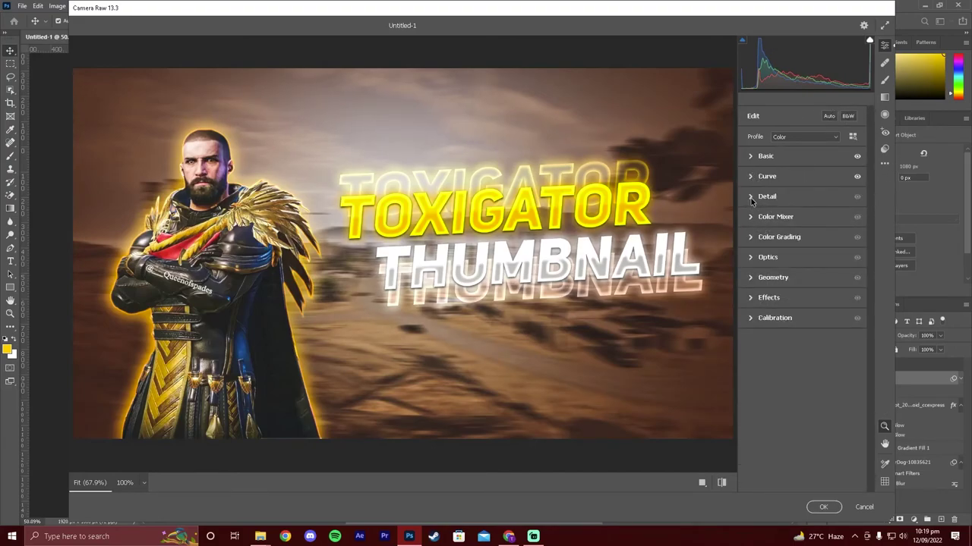
{"action": "left_click", "coordinate": [751, 197]}
{"action": "left_click_drag", "start_coordinate": [748, 224], "coordinate": [757, 225]}
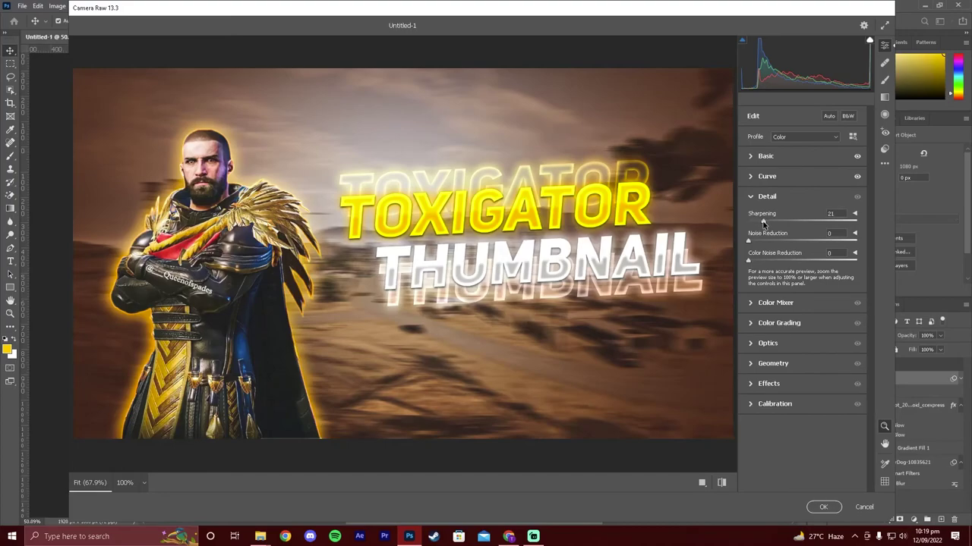
{"action": "left_click", "coordinate": [855, 214]}
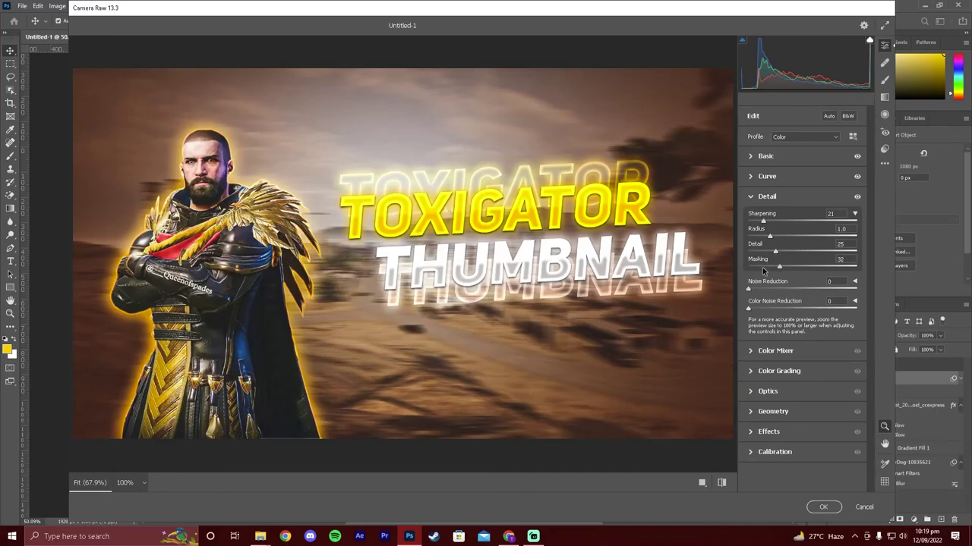
{"action": "key", "text": "alt"}
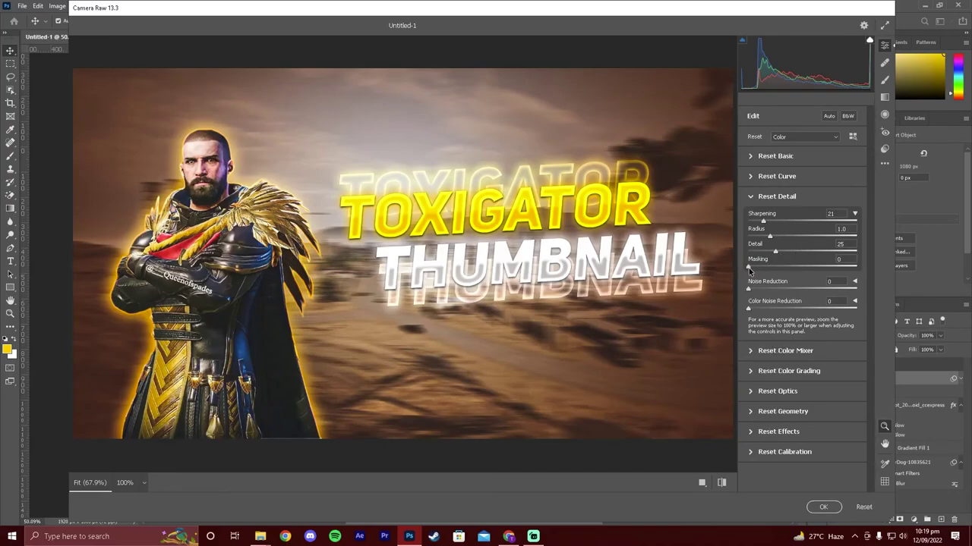
{"action": "left_click_drag", "start_coordinate": [748, 268], "coordinate": [870, 268]}
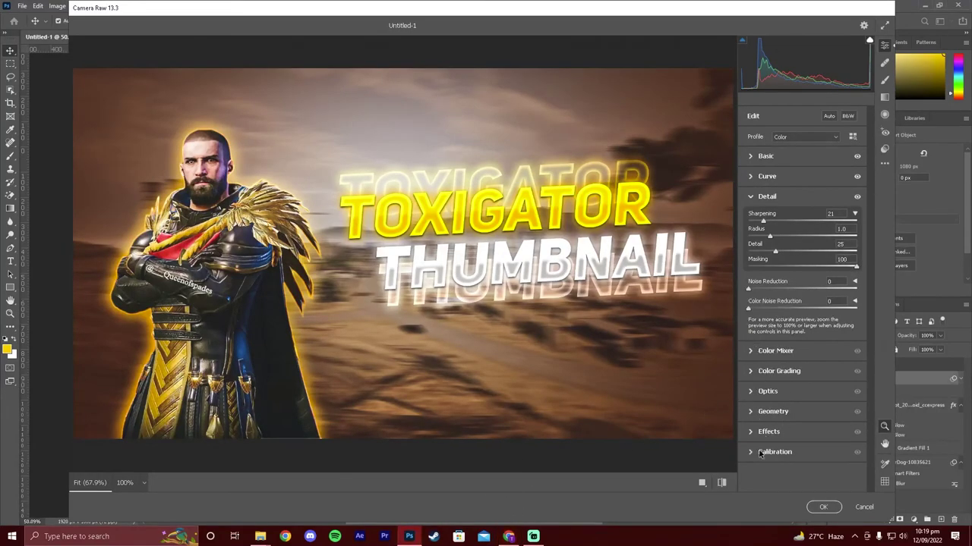
Step: Set Calibration shadows tint +7 and green hue -12, then apply the Camera Raw filter
{"action": "left_click", "coordinate": [748, 196]}
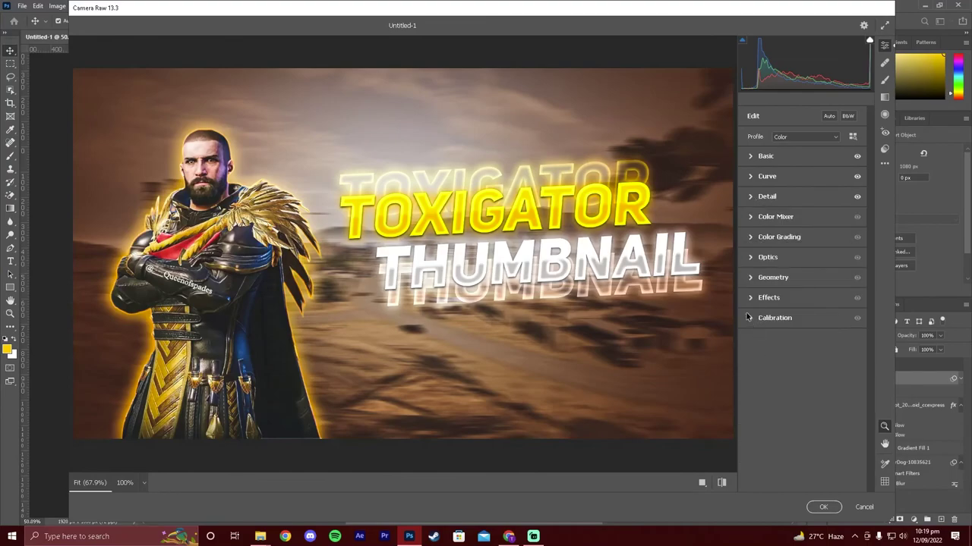
{"action": "left_click", "coordinate": [748, 317]}
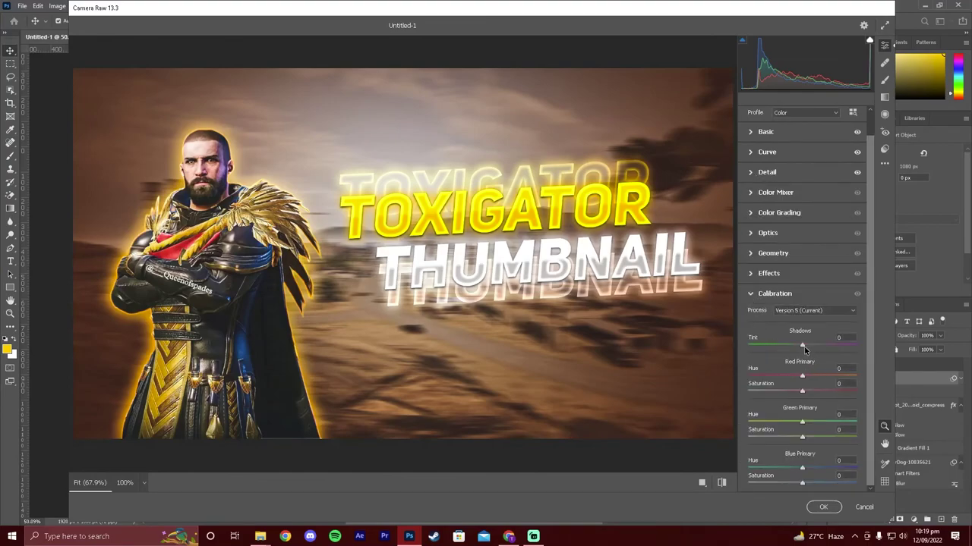
{"action": "left_click_drag", "start_coordinate": [803, 344], "coordinate": [806, 346]}
{"action": "left_click_drag", "start_coordinate": [802, 389], "coordinate": [796, 437]}
{"action": "left_click", "coordinate": [823, 507]}
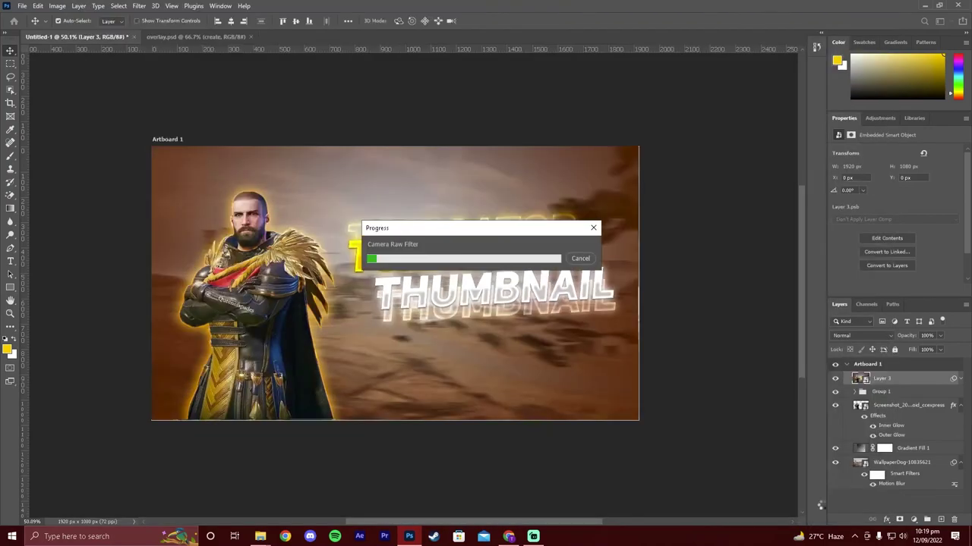
{"action": "left_click", "coordinate": [692, 366]}
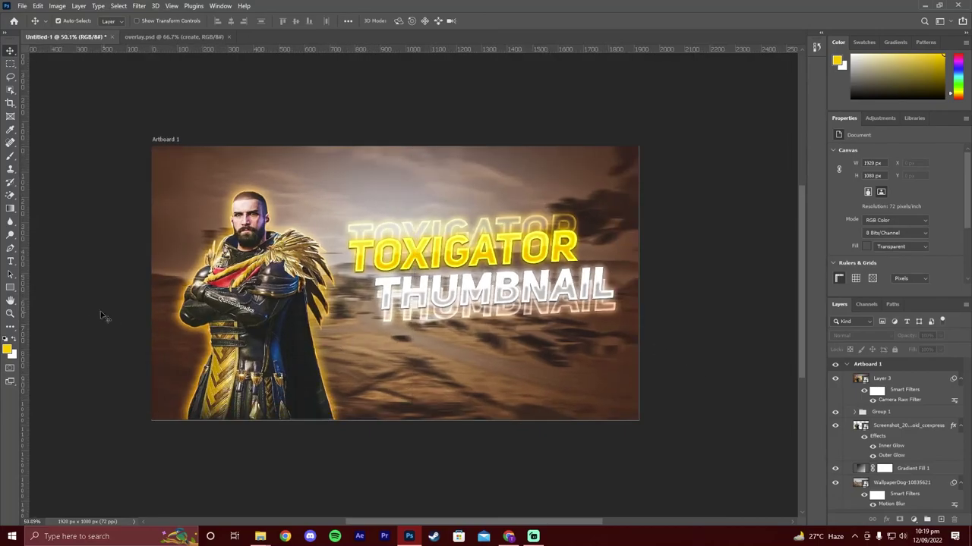
{"action": "scroll", "coordinate": [408, 380], "scroll_direction": "up", "scroll_amount": 1}
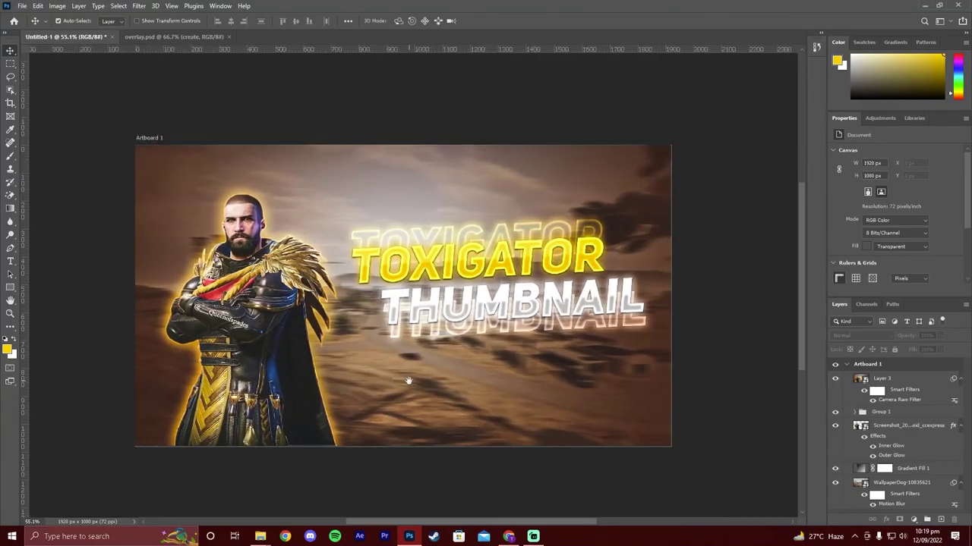